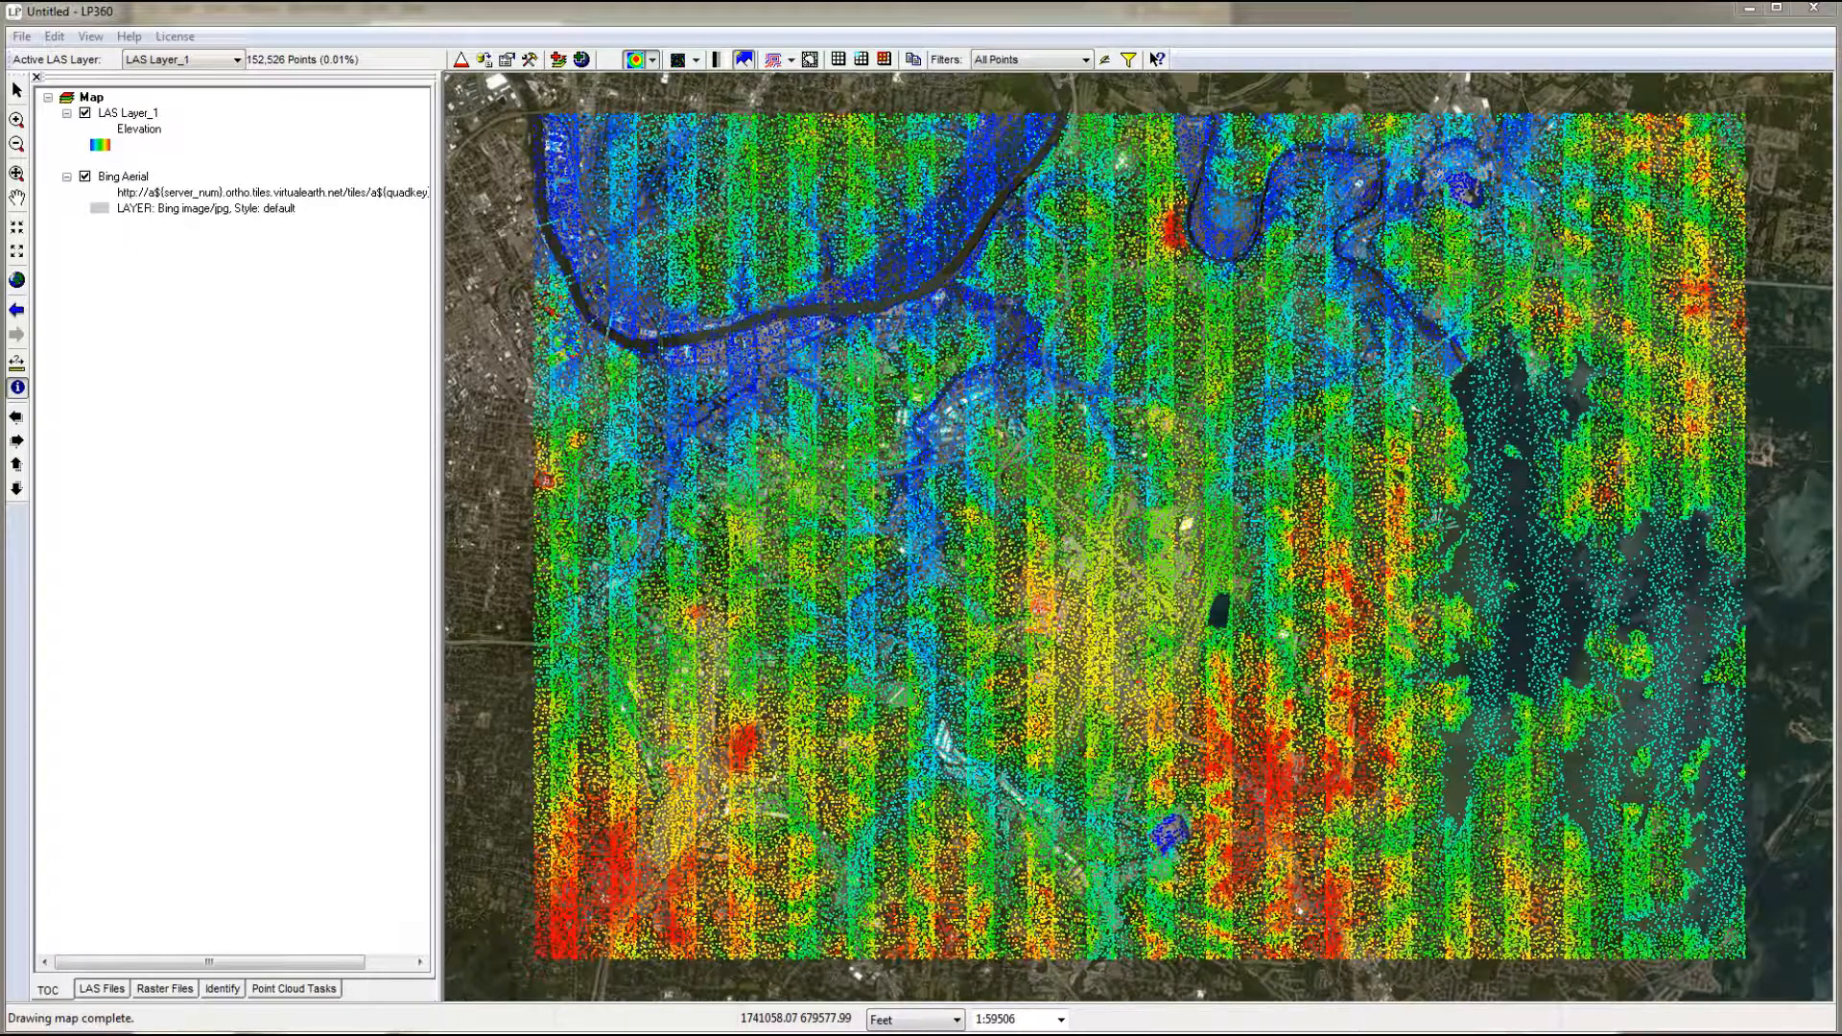
- Confirm the project settings with the 0320_Creating_3D_Breaklines path and active LAS layer SRS, and save the project as Lesson6_020.xml
click(21, 36)
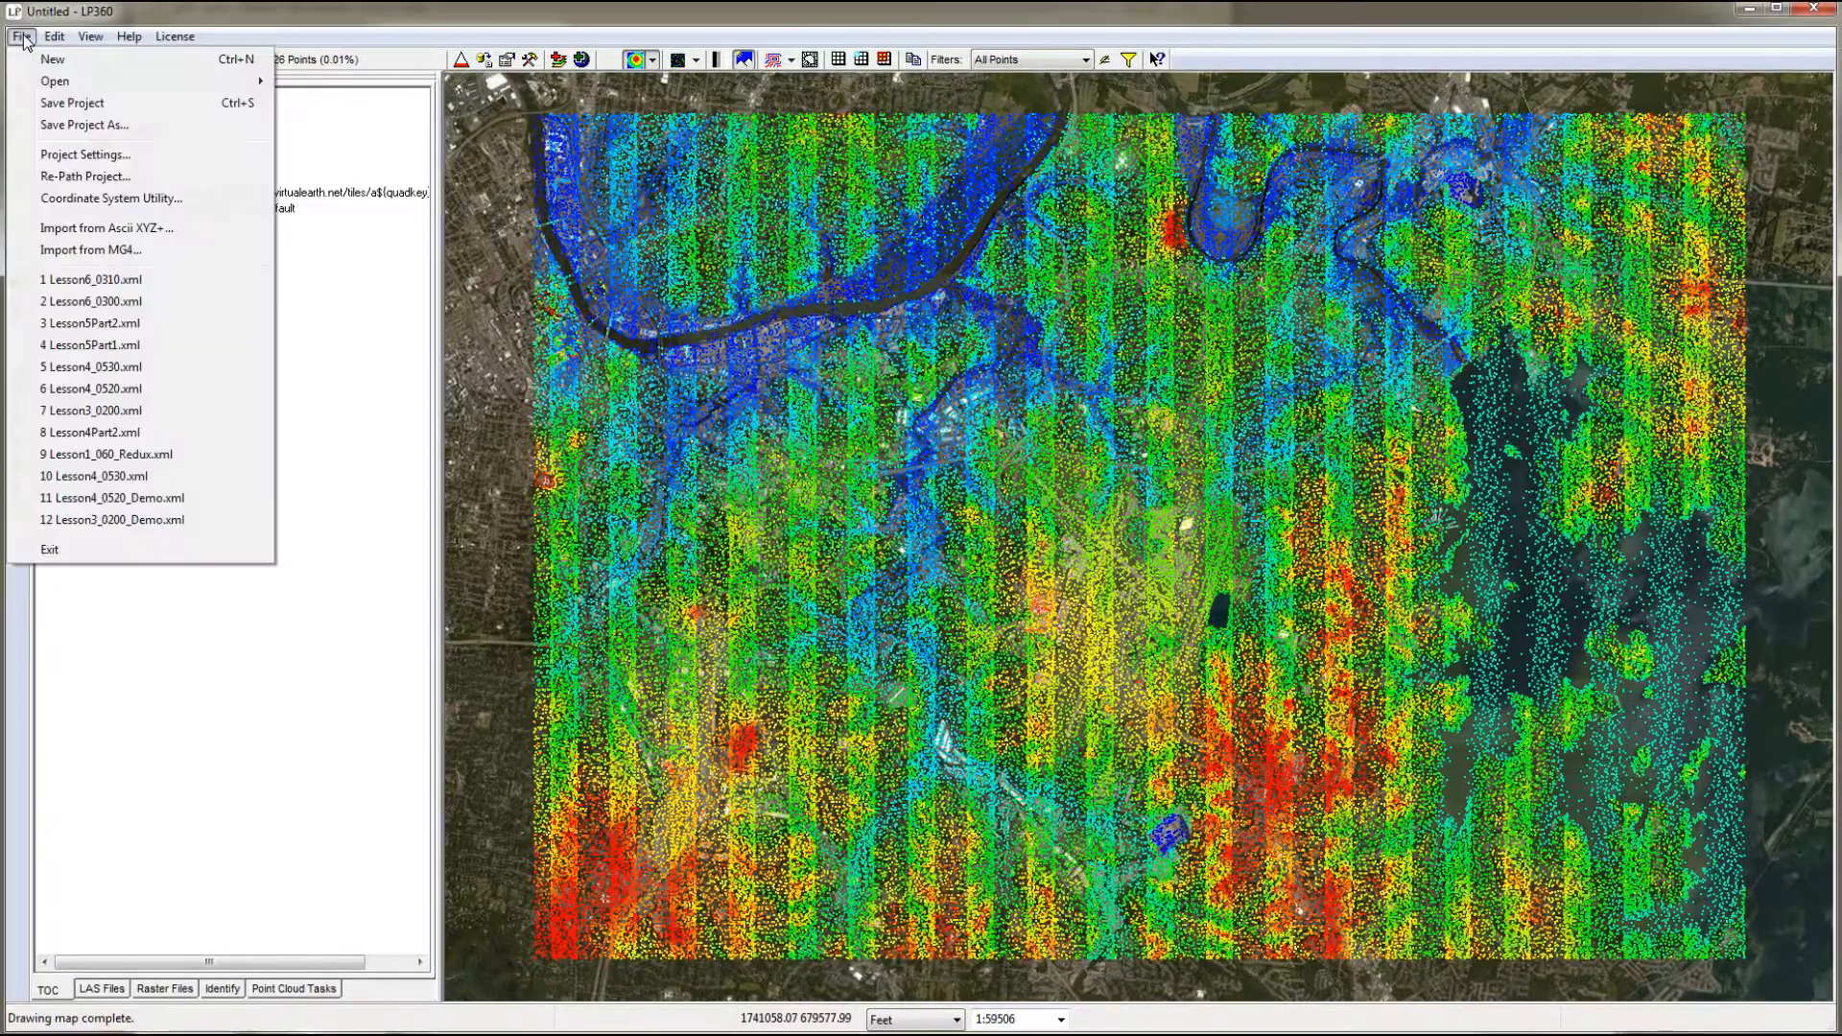
click(86, 154)
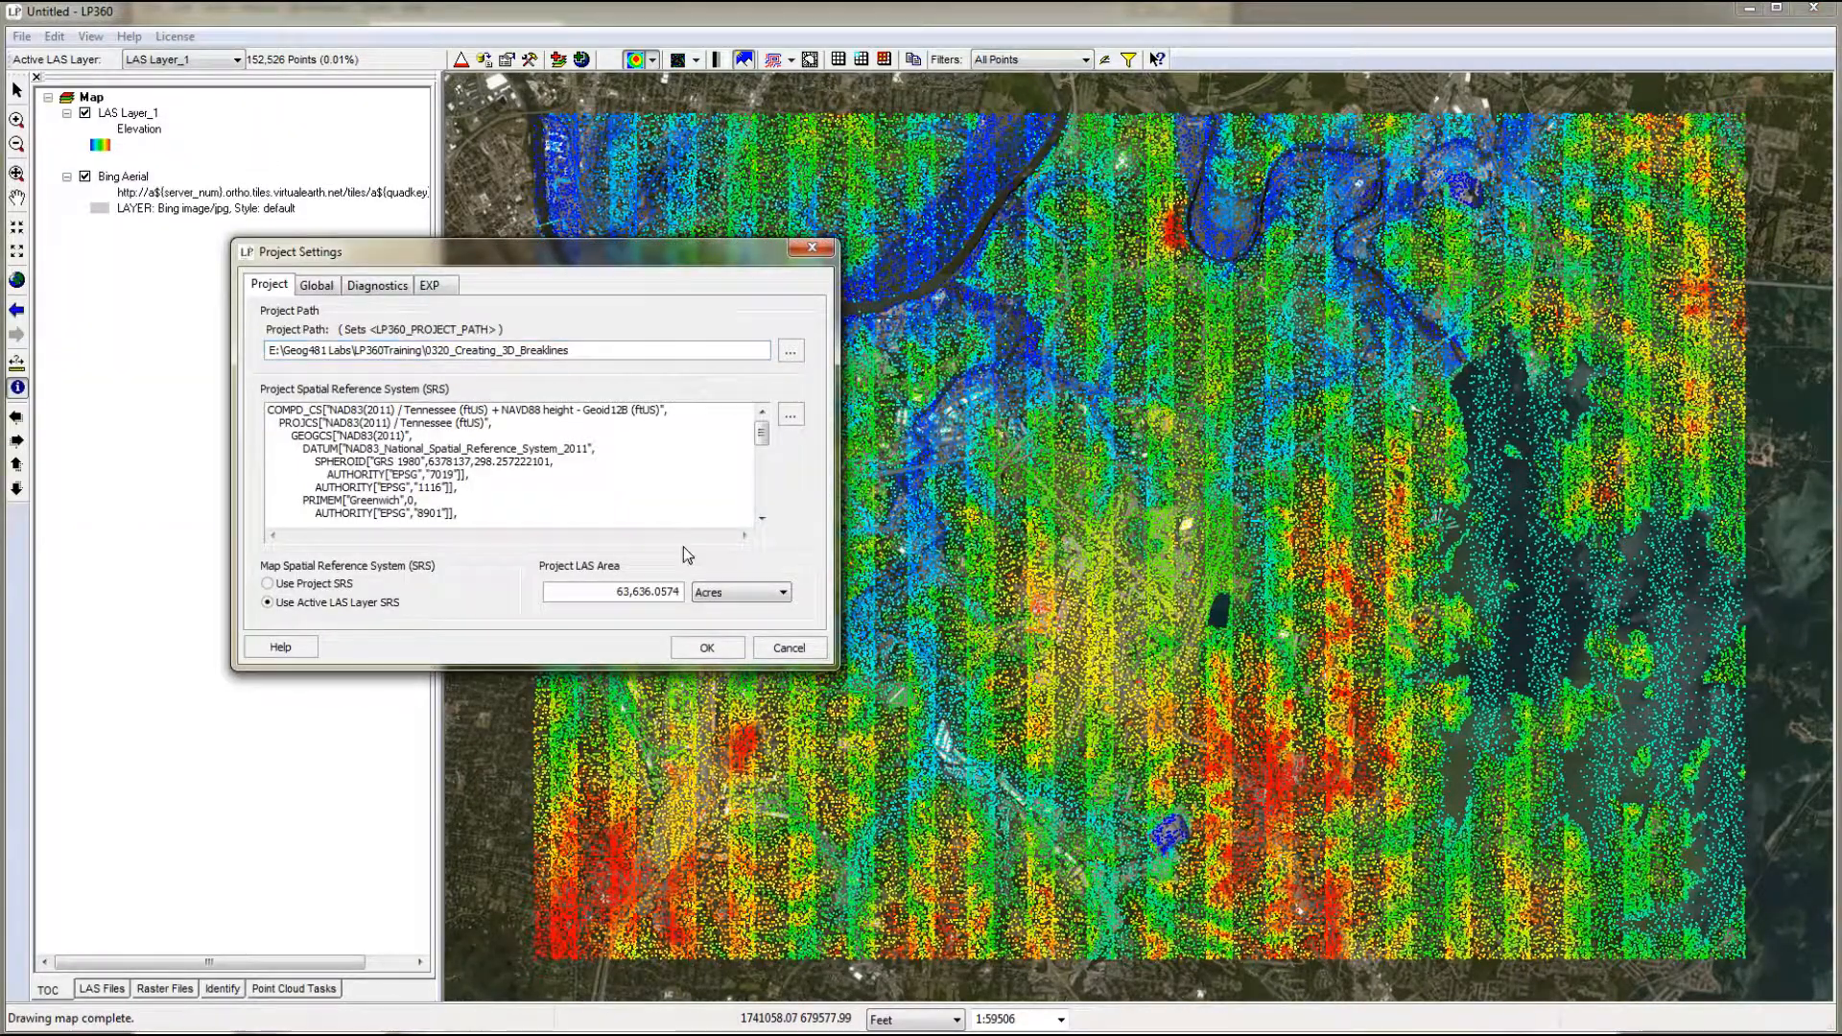
click(708, 649)
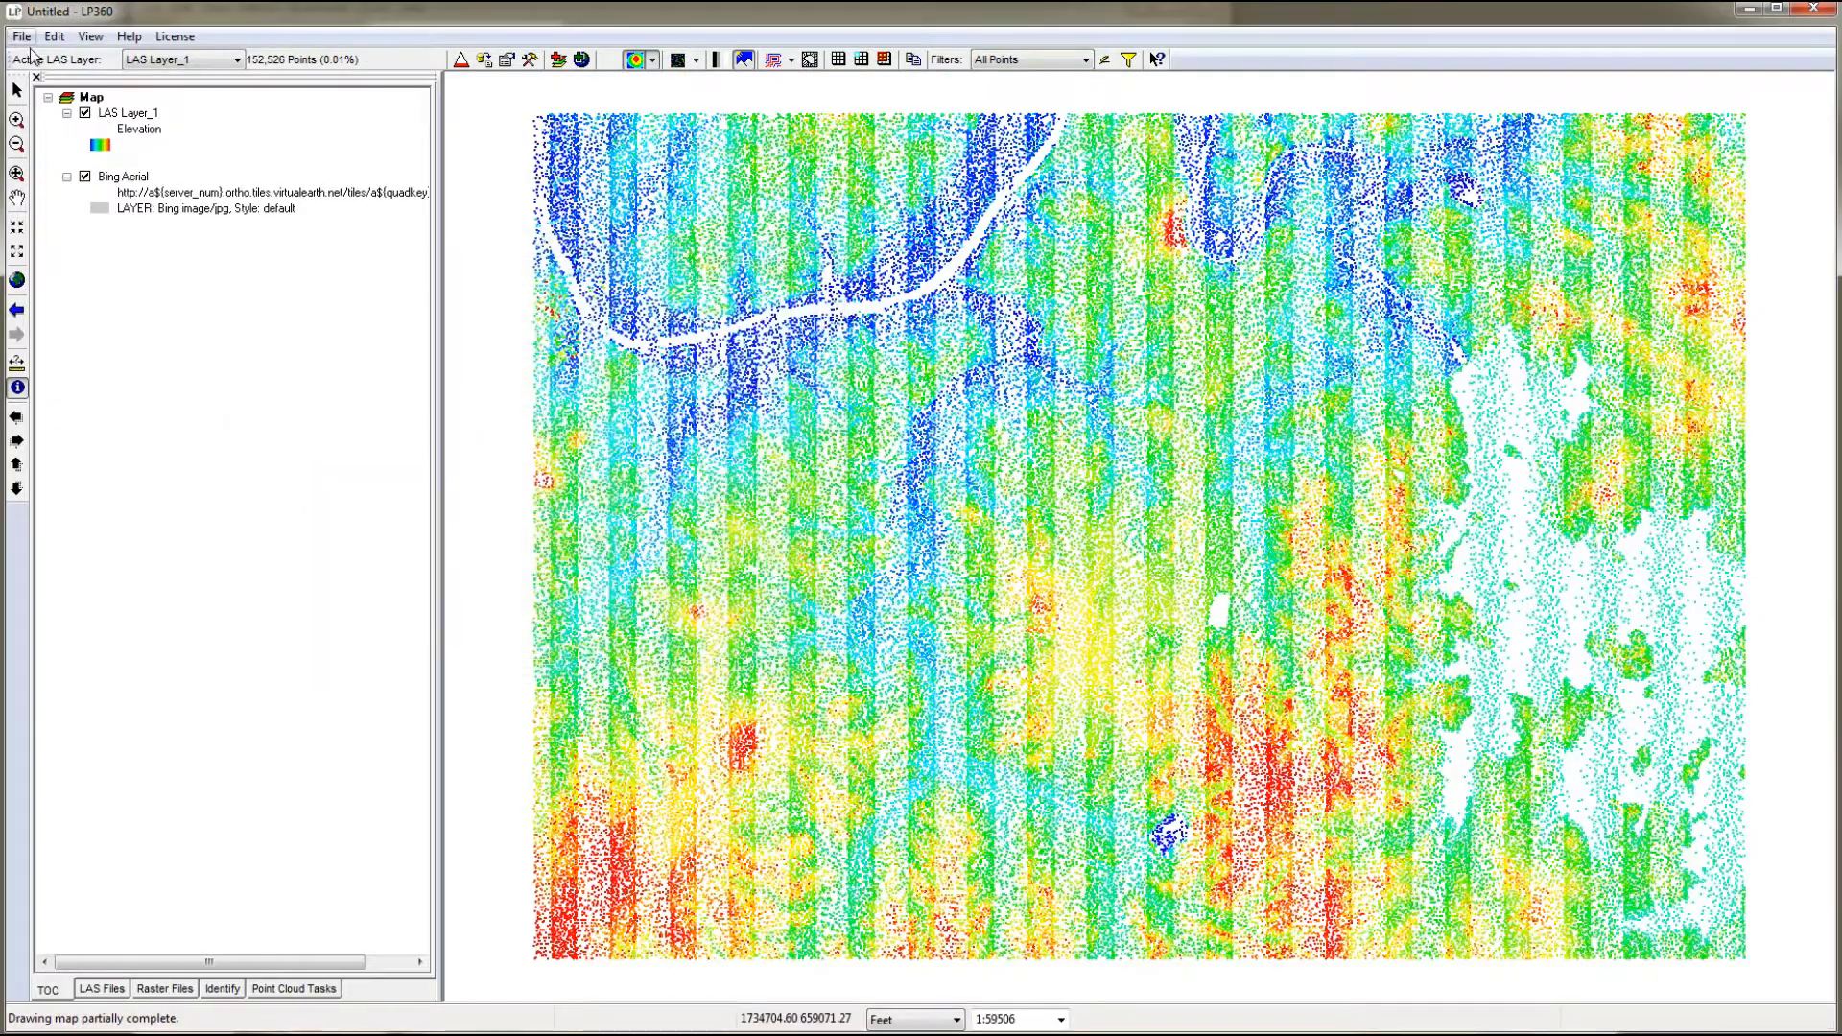
click(21, 37)
click(72, 140)
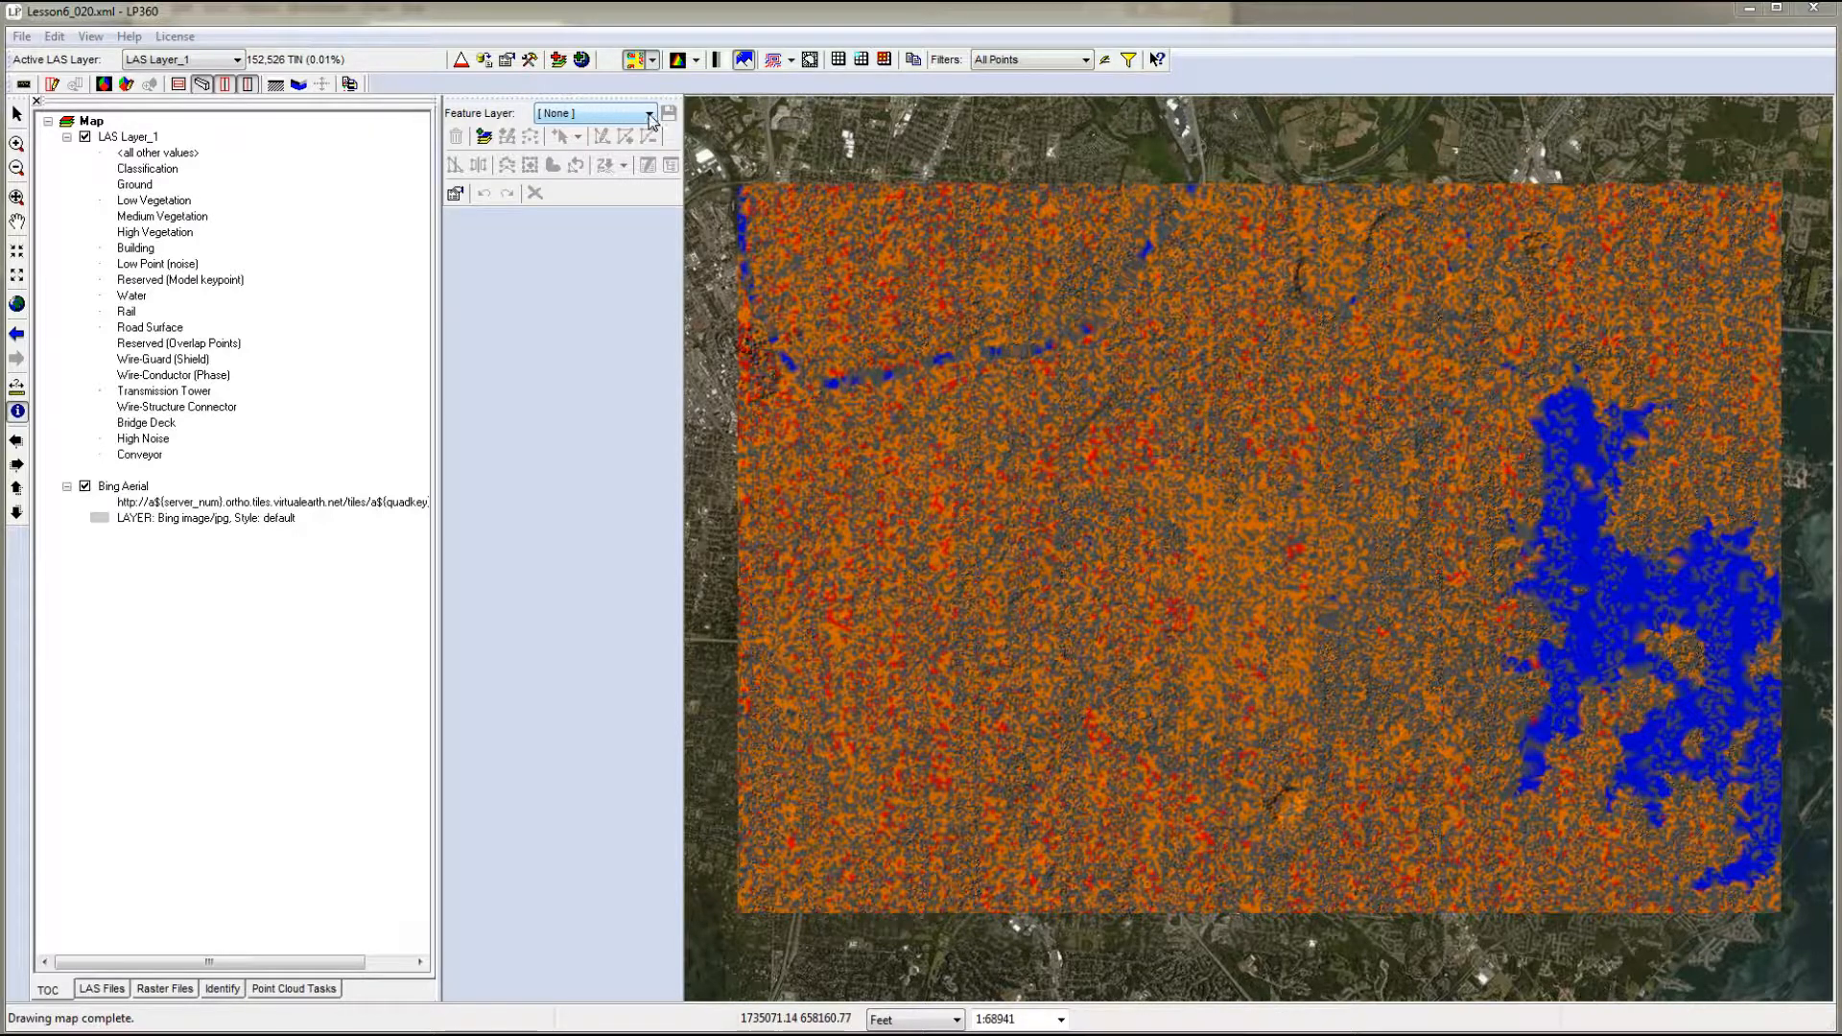
- Start a new feature layer and set its shapefile to 0320_Creating_3D_Breaklines.shp in the 0320_Creating_3D_Breaklines folder
click(484, 138)
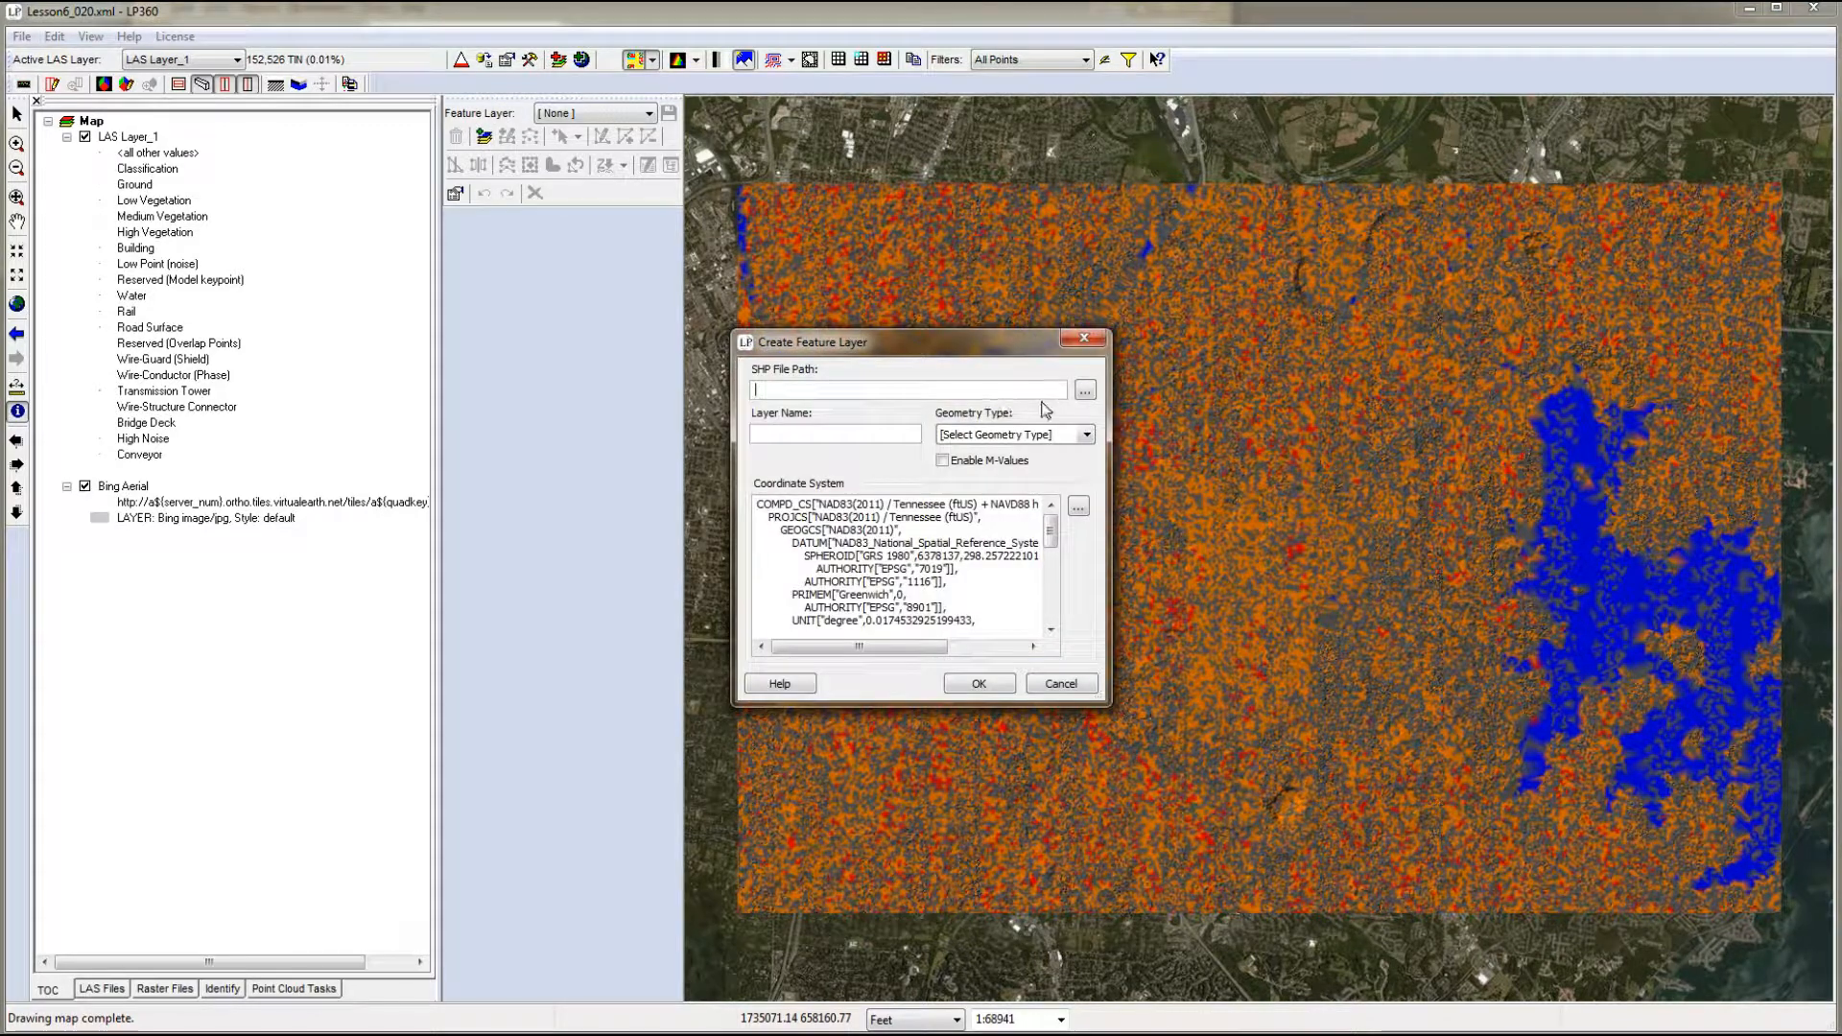
click(1085, 389)
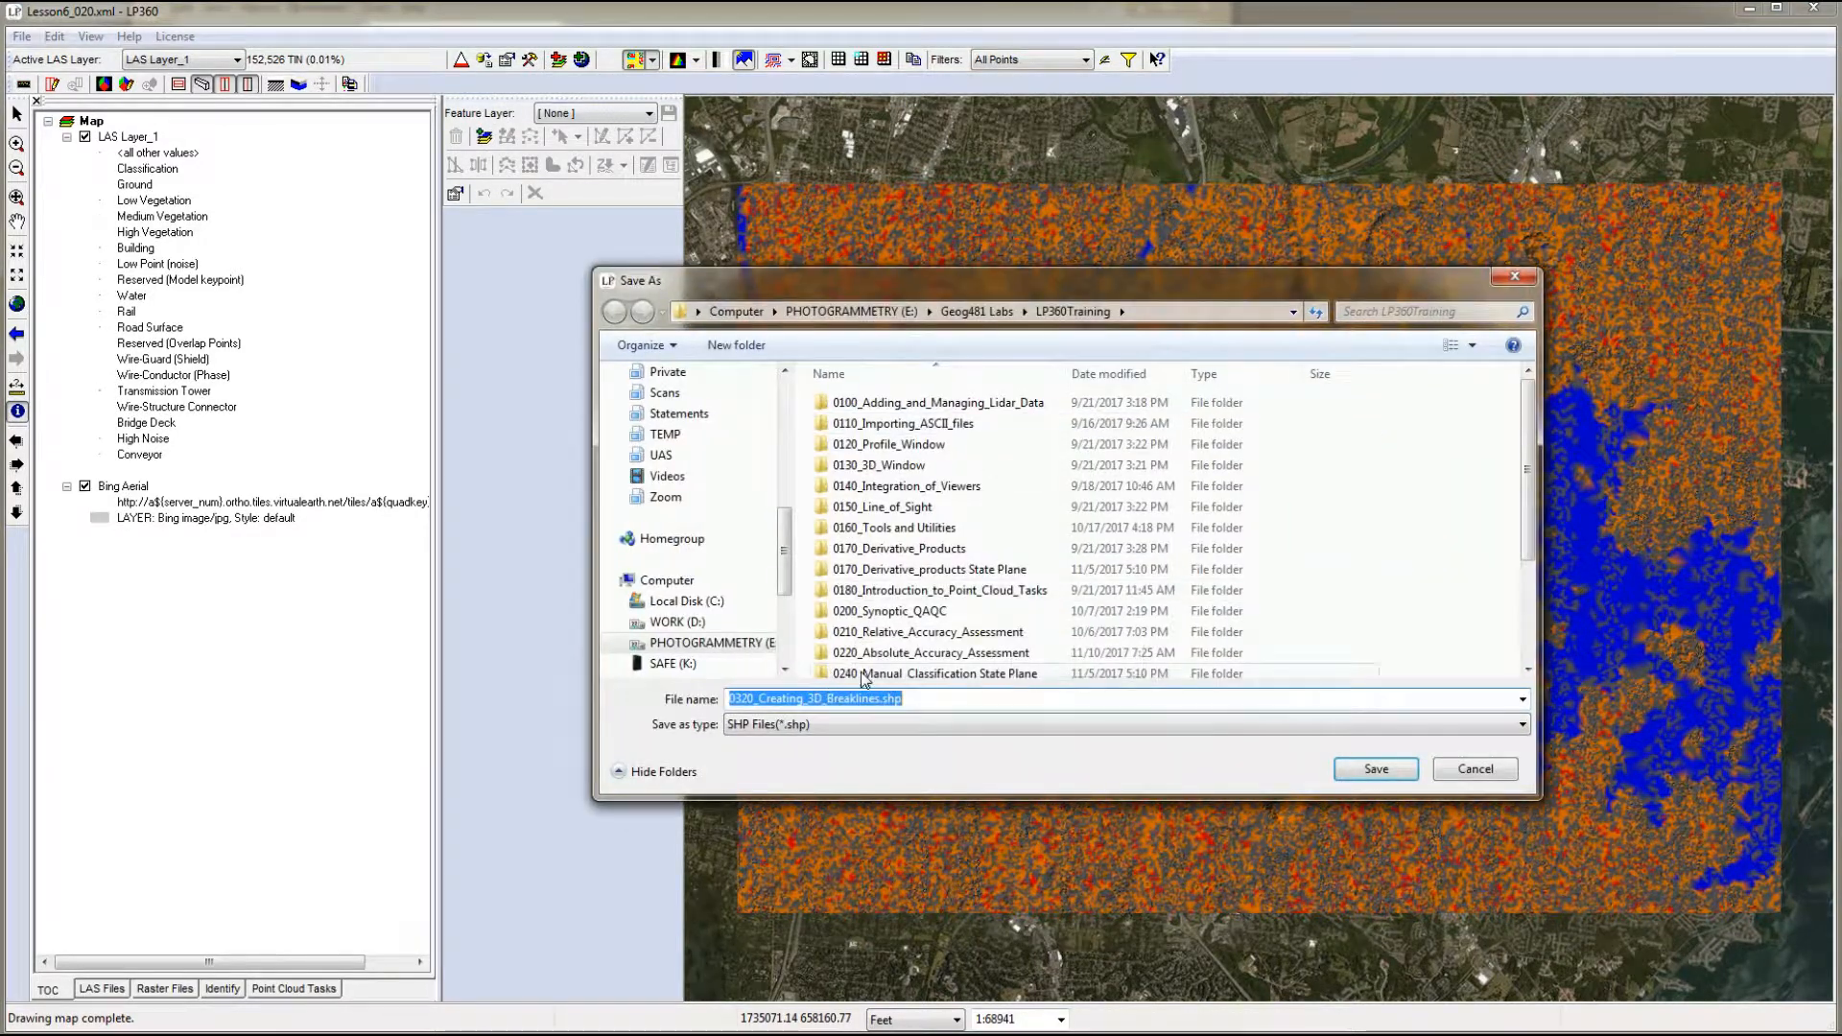
drag(1528, 523, 1530, 599)
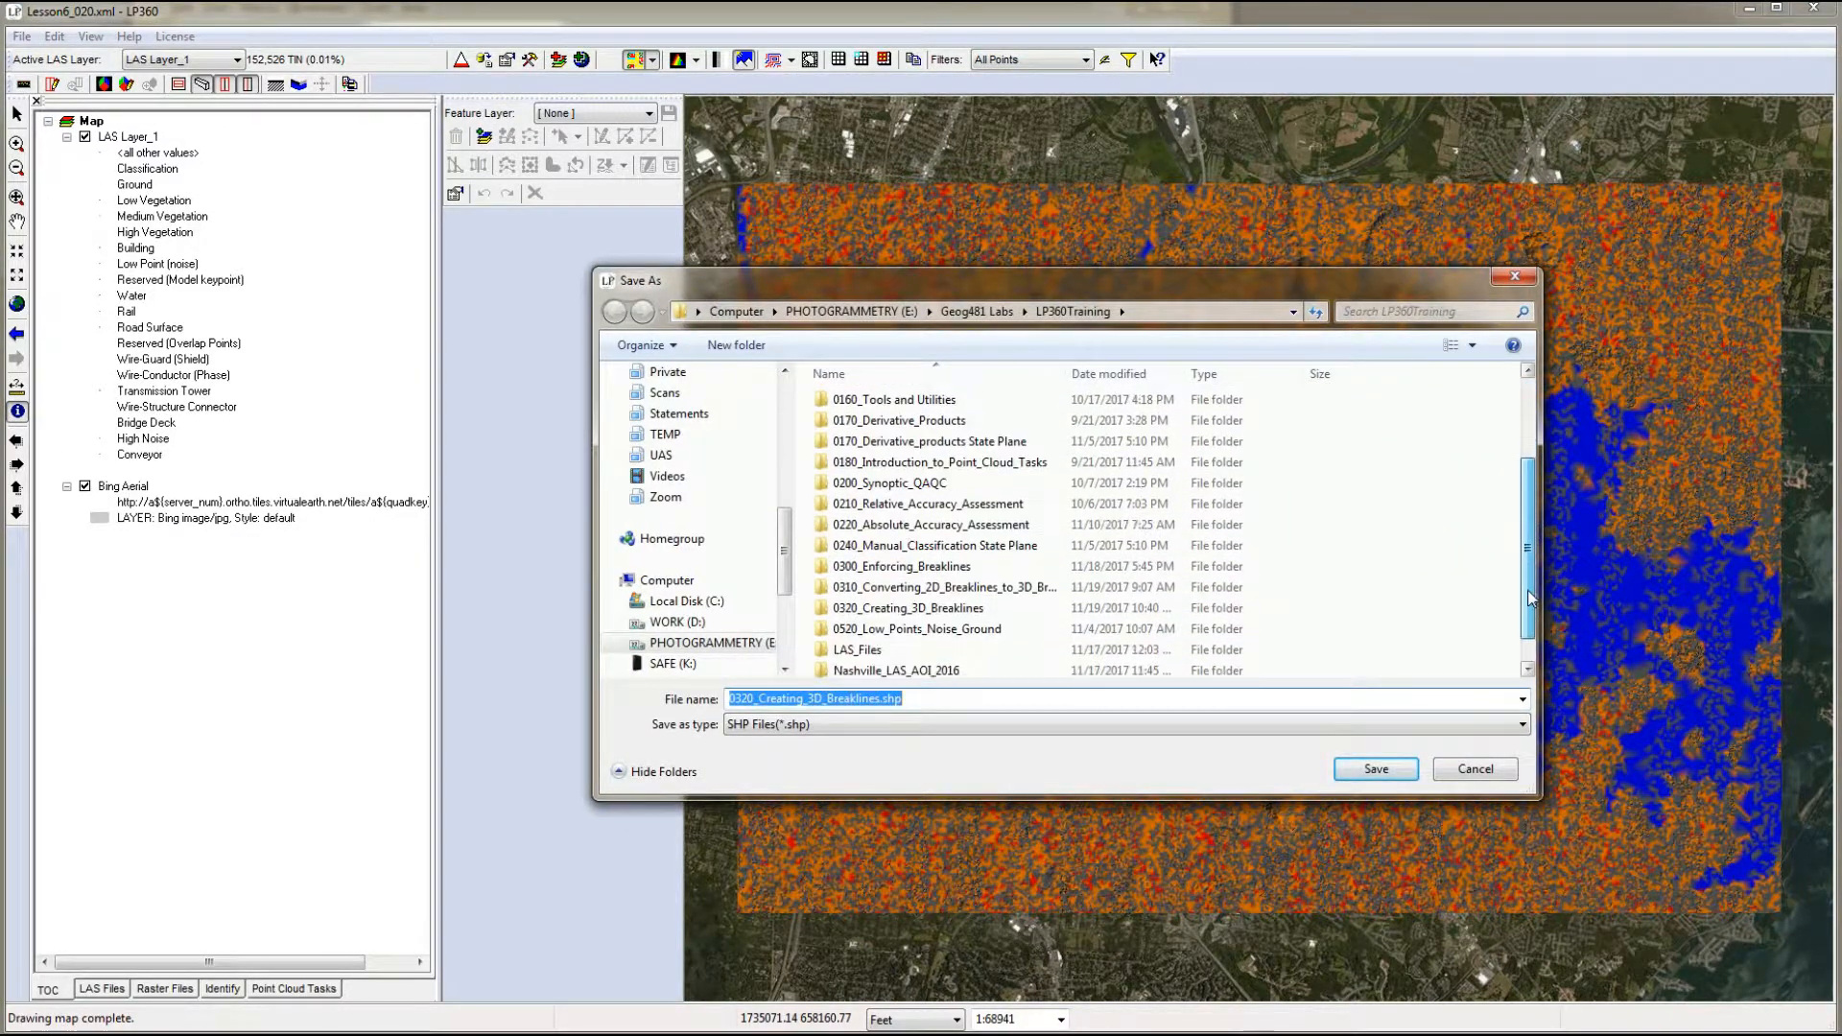
double_click(911, 609)
click(1358, 771)
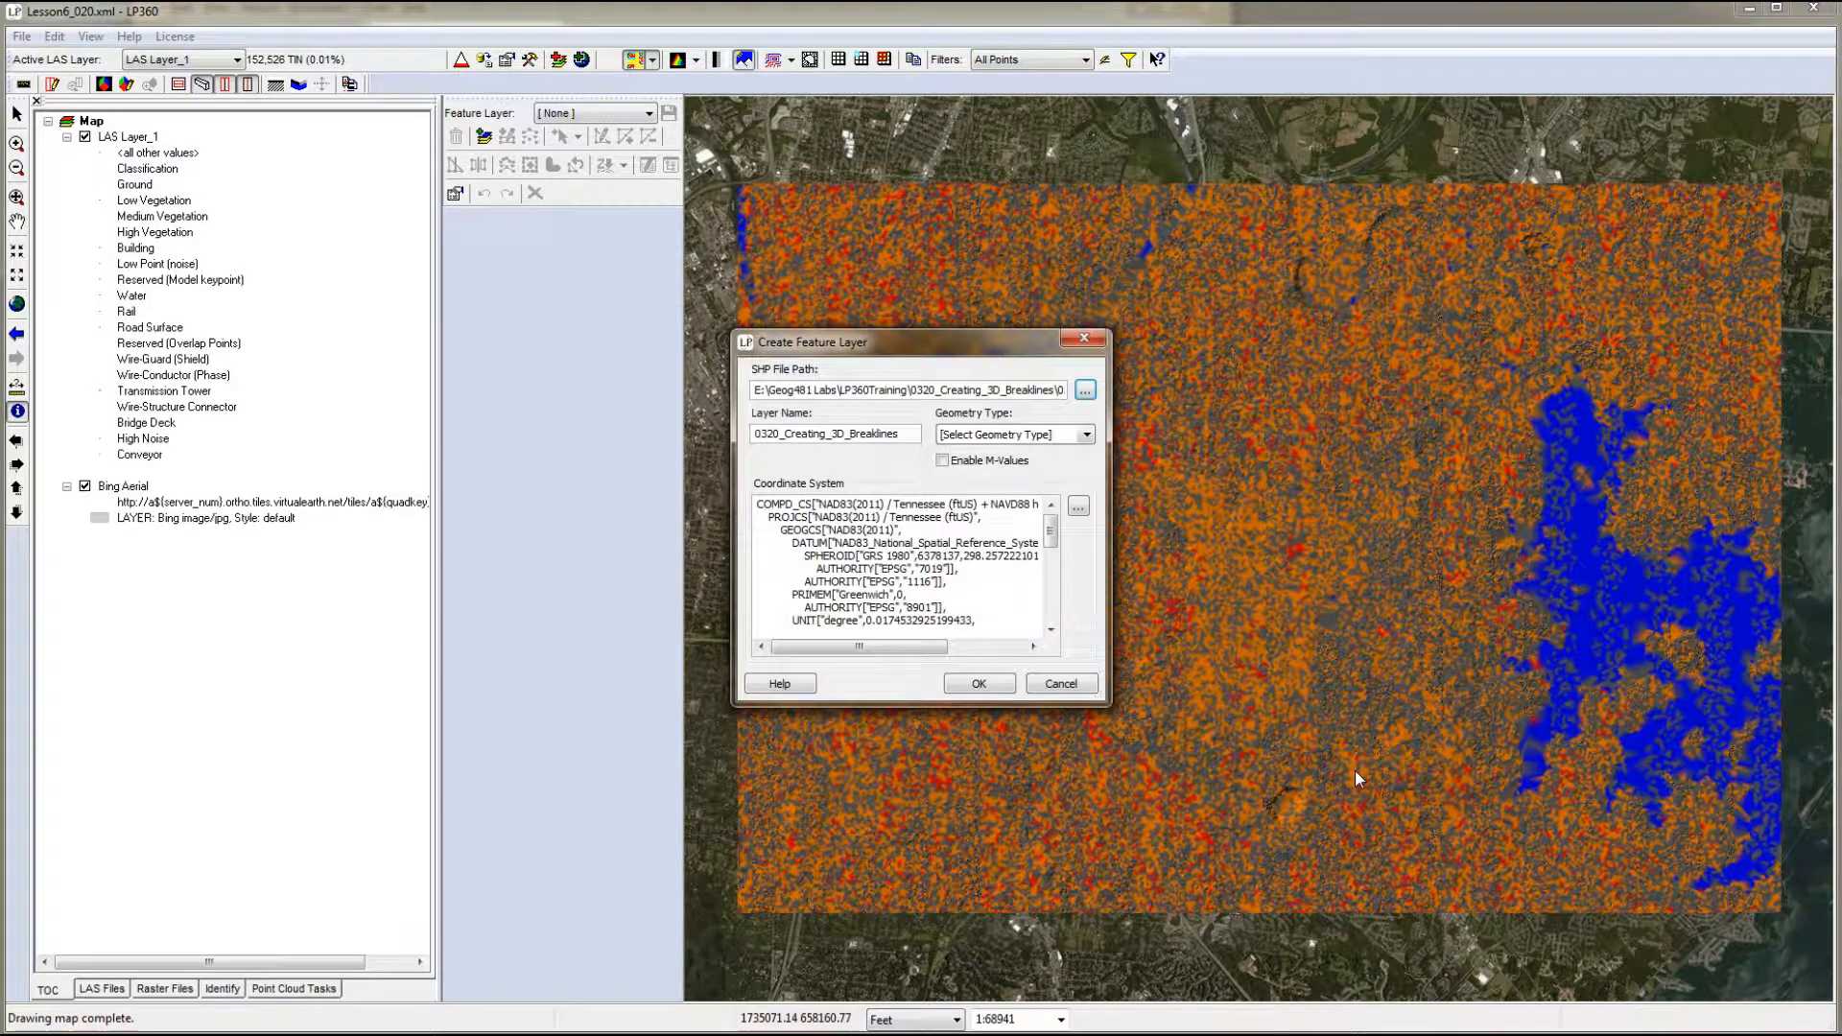
- Name the new feature layer W0320_Waterbodies, set its geometry type to 3-D Polygon, and create it
drag(902, 436, 638, 437)
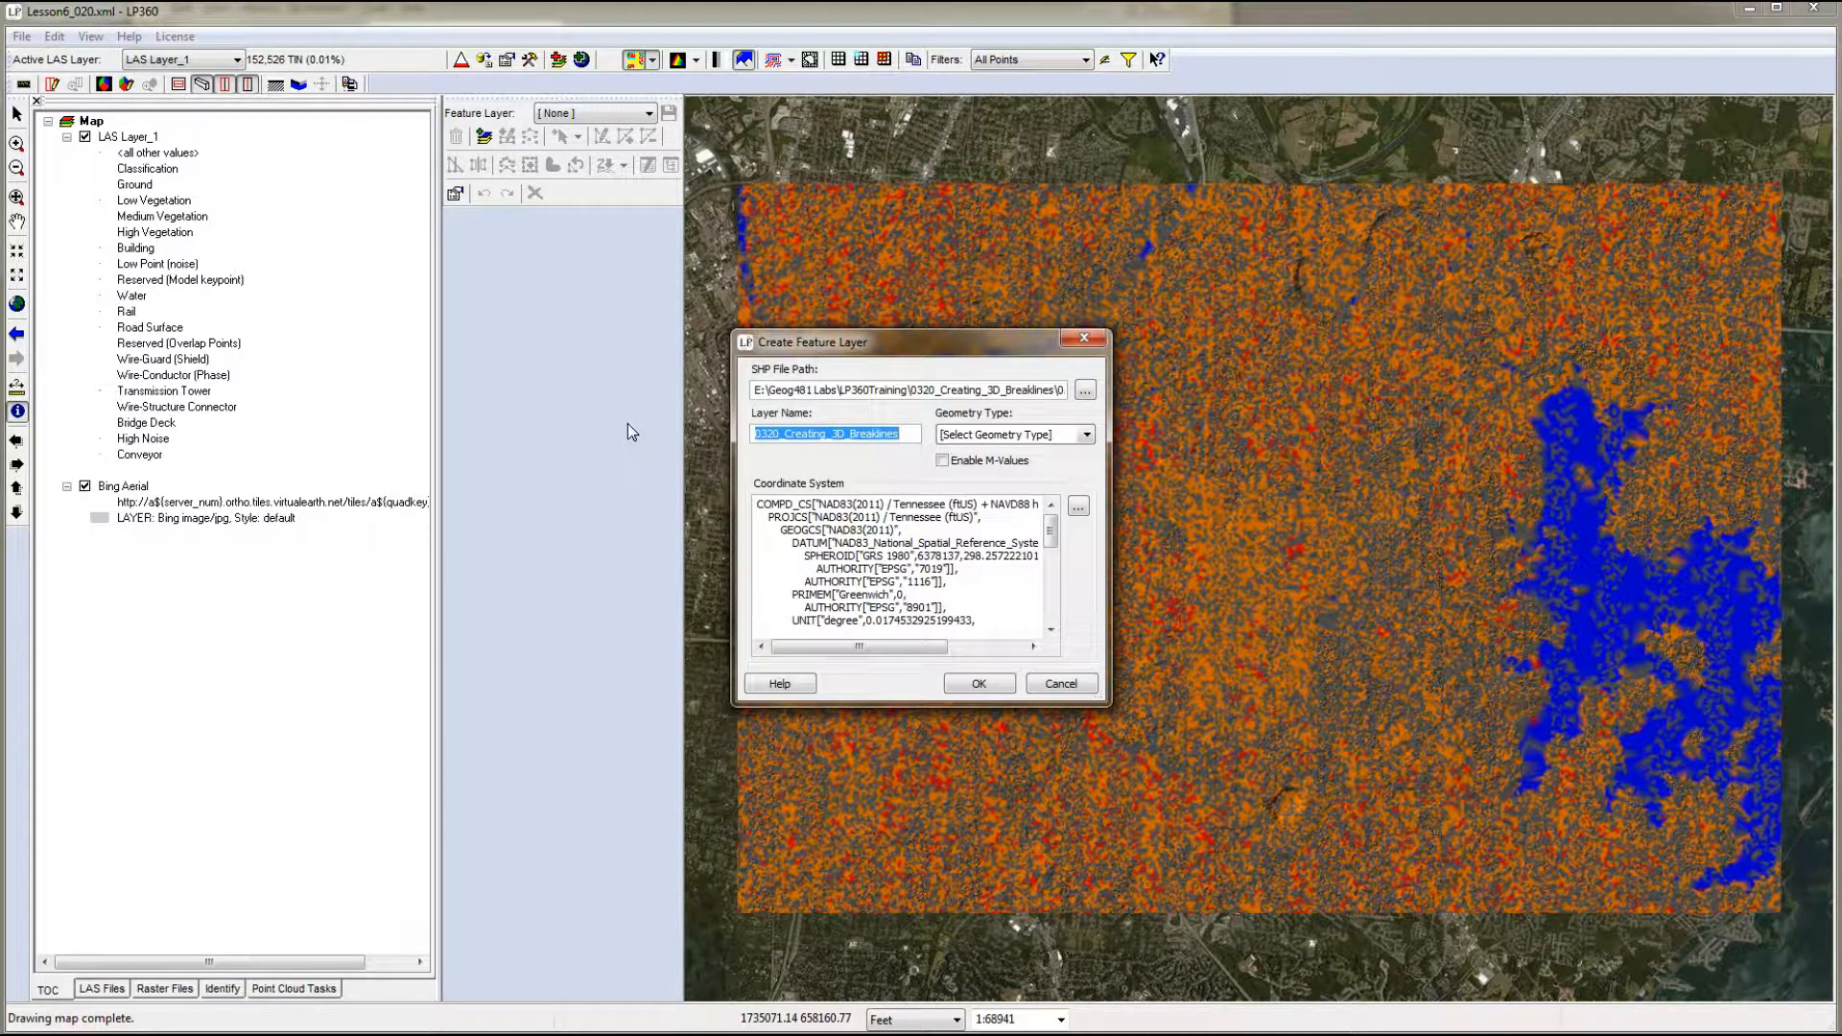
text(W0320_)
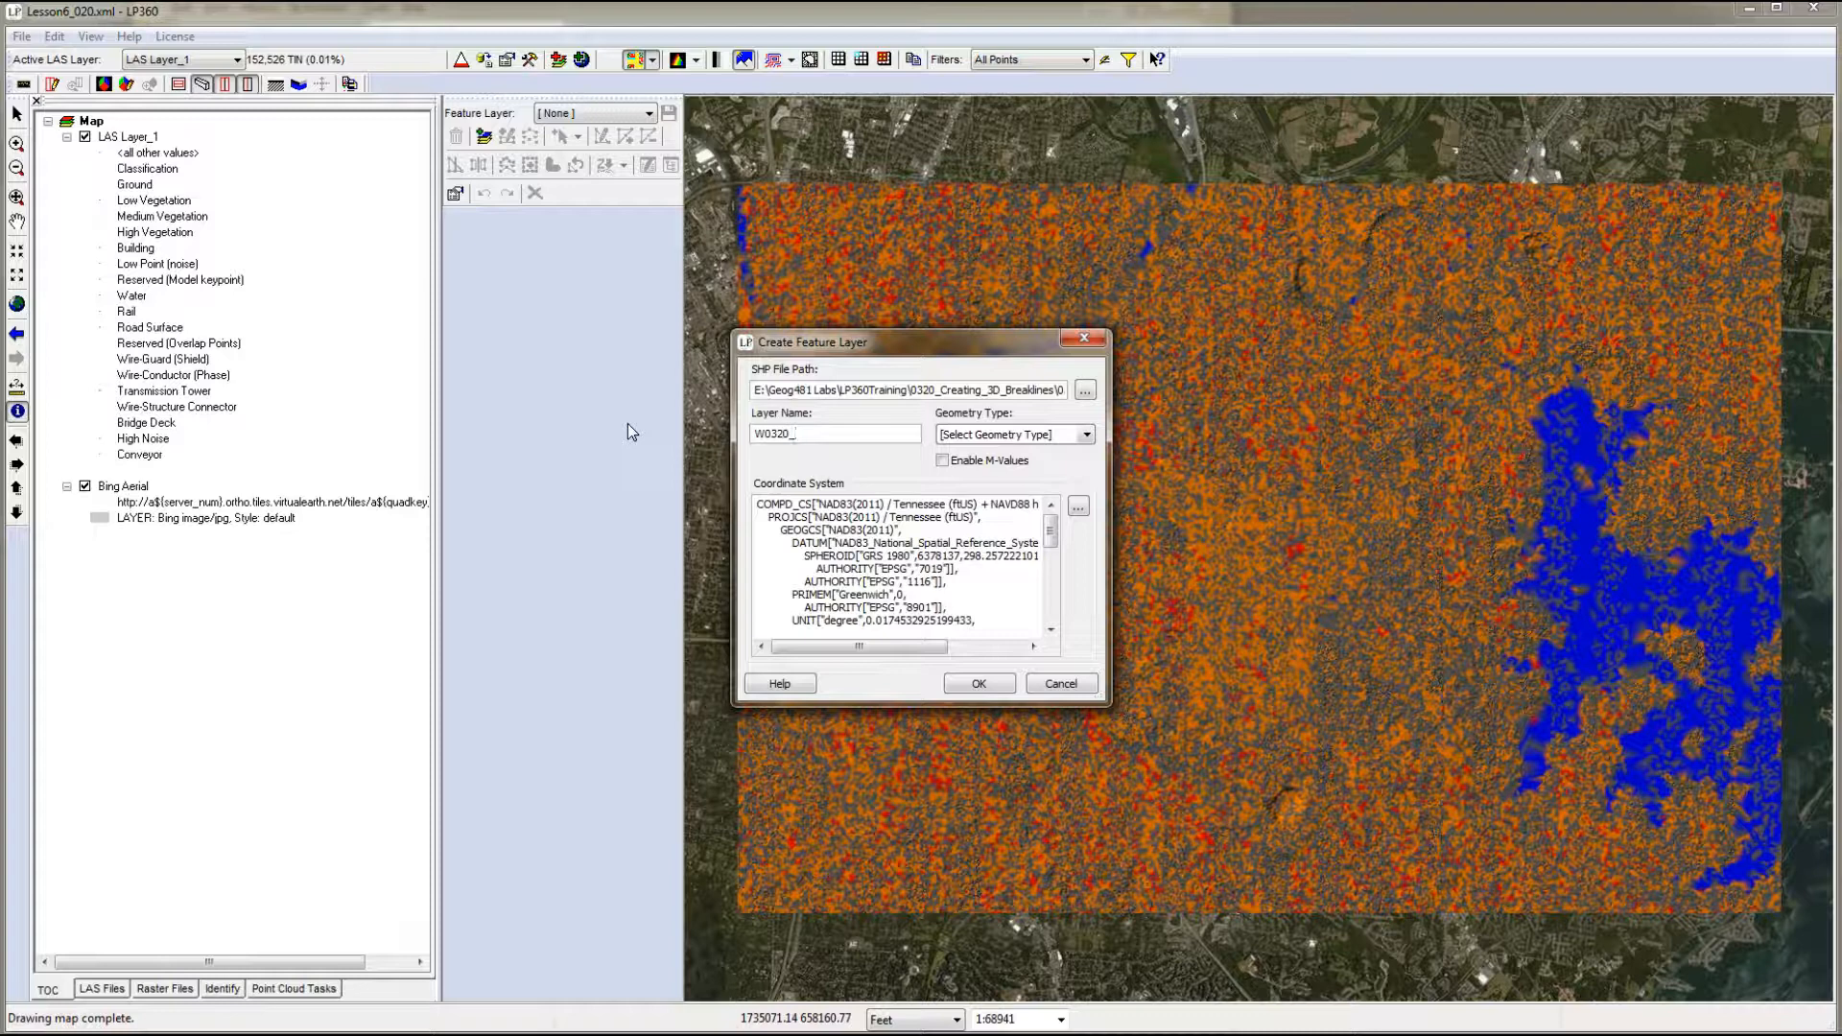
text(Waterbodies)
key(Tab)
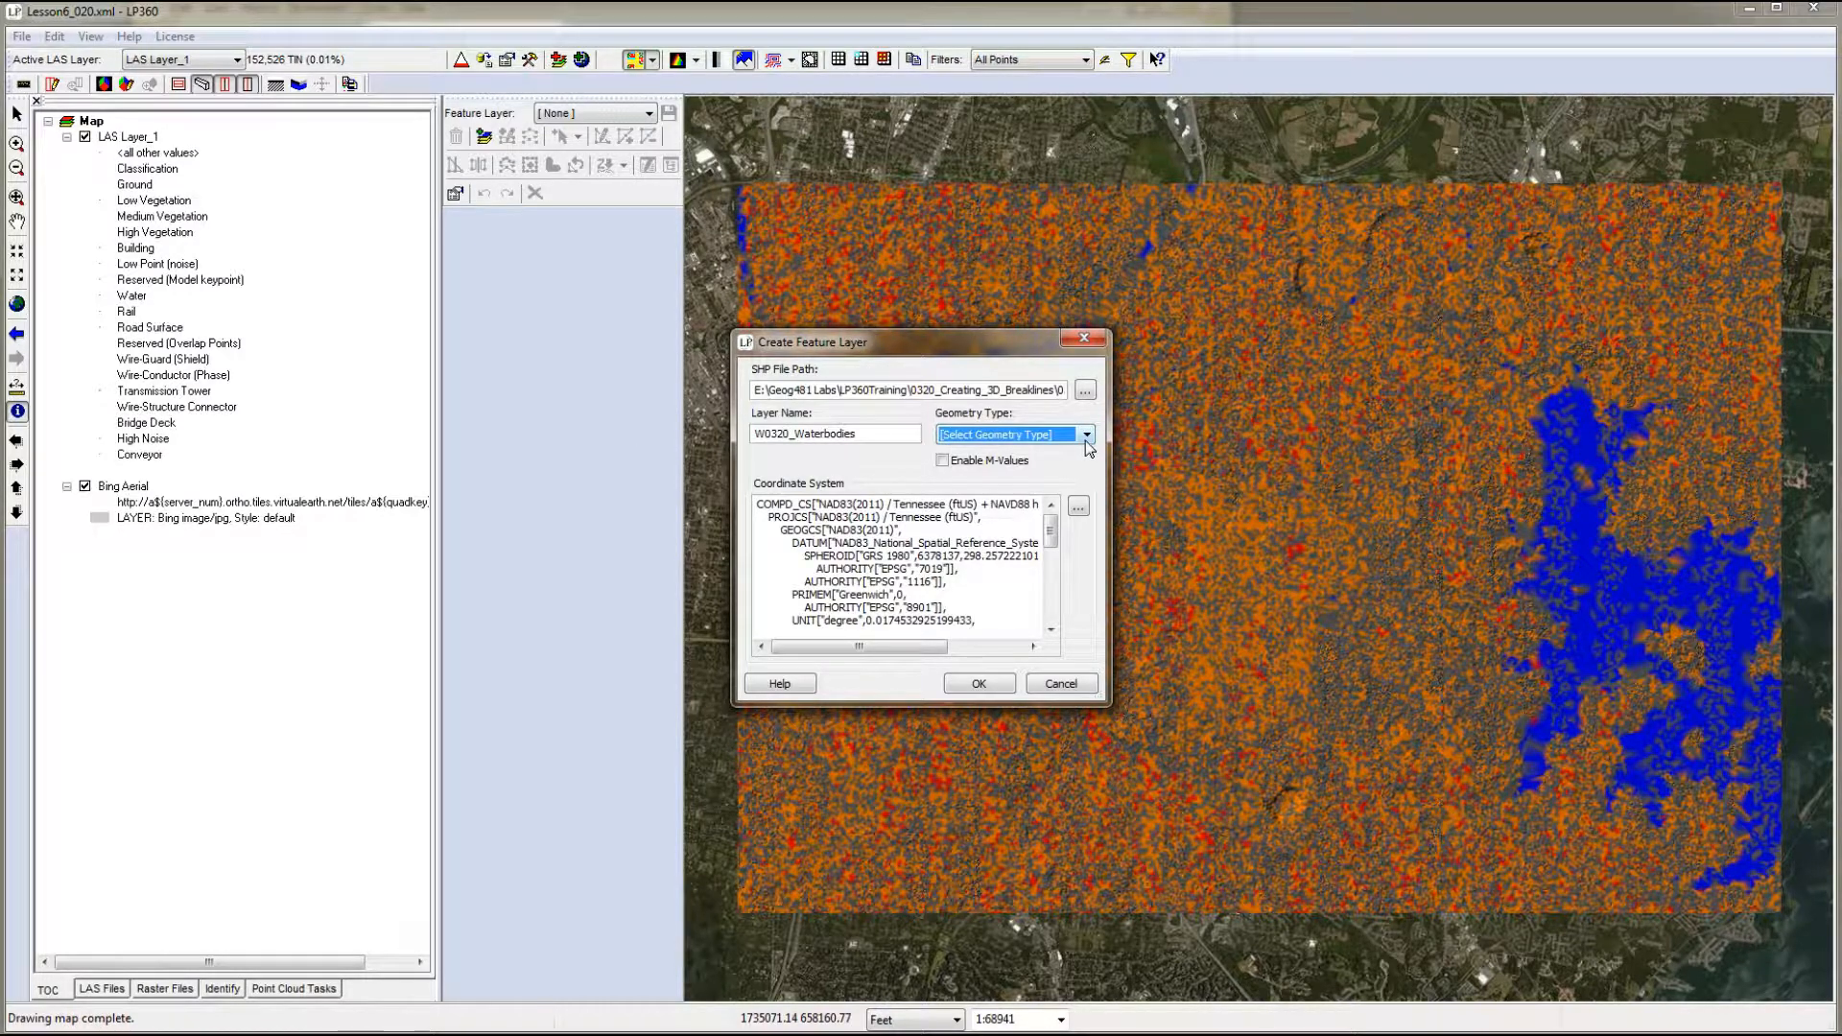
click(1086, 437)
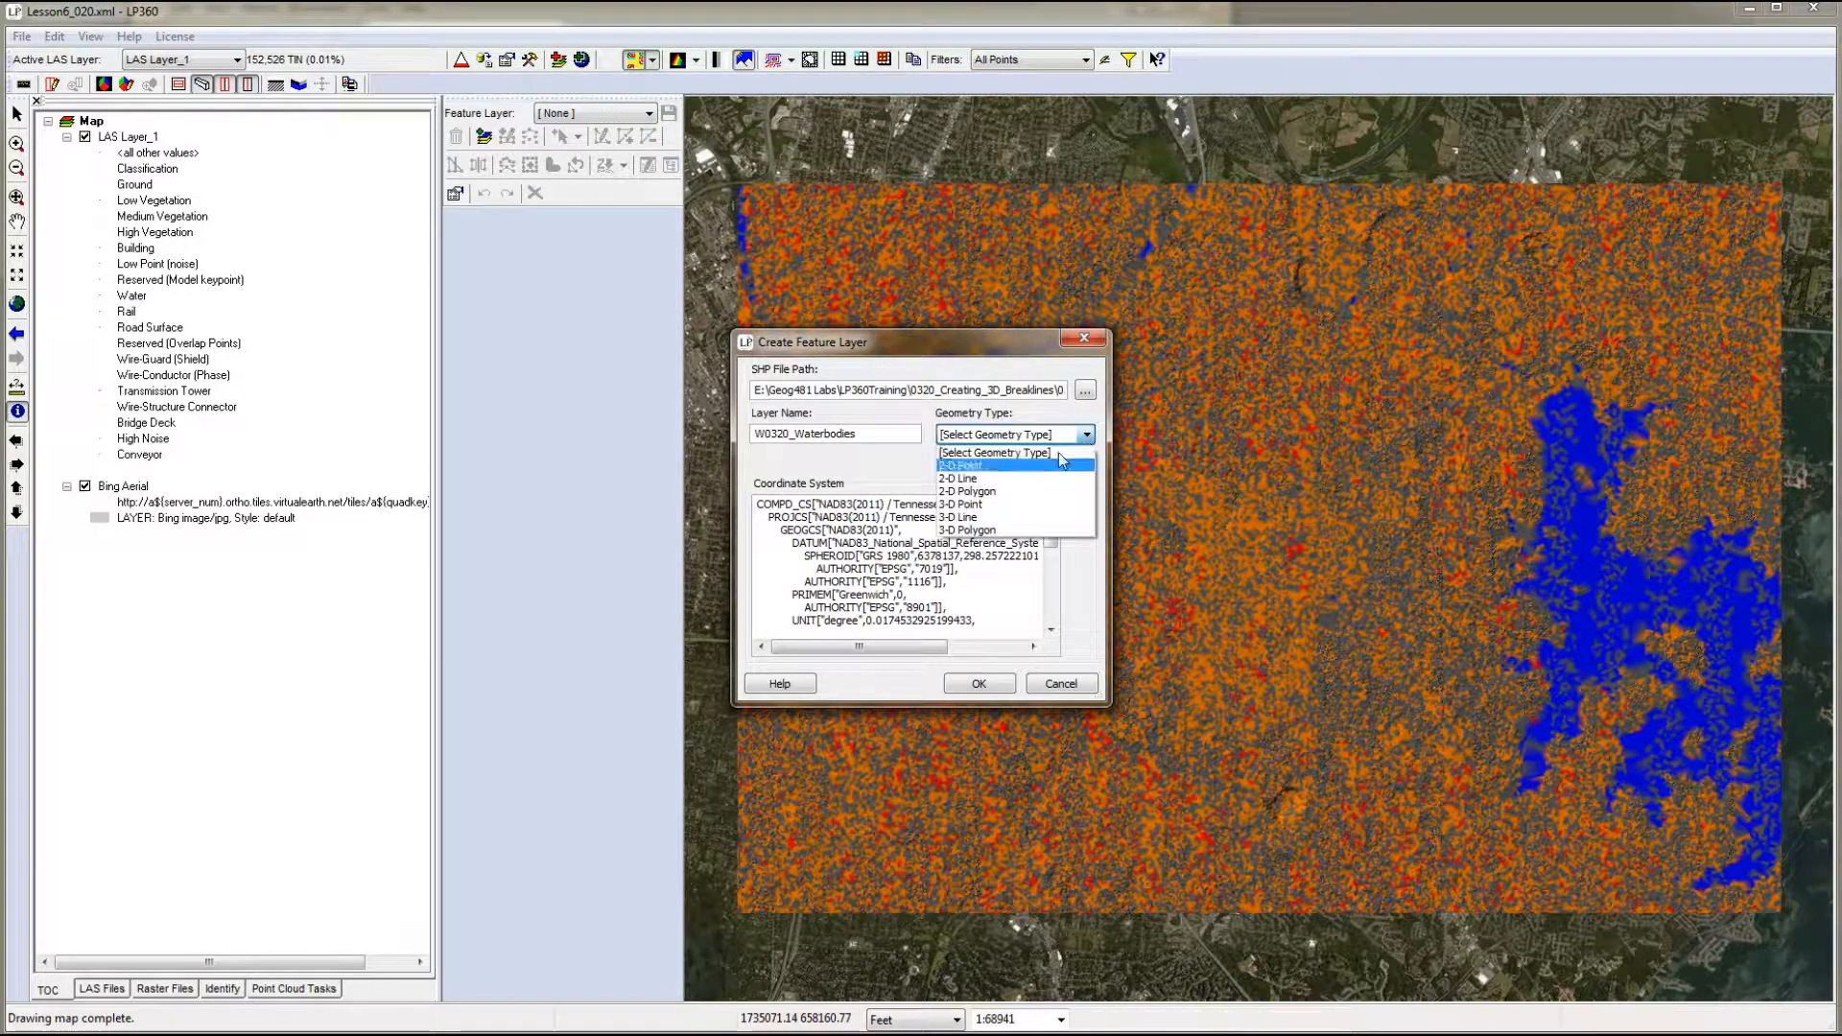
click(1024, 534)
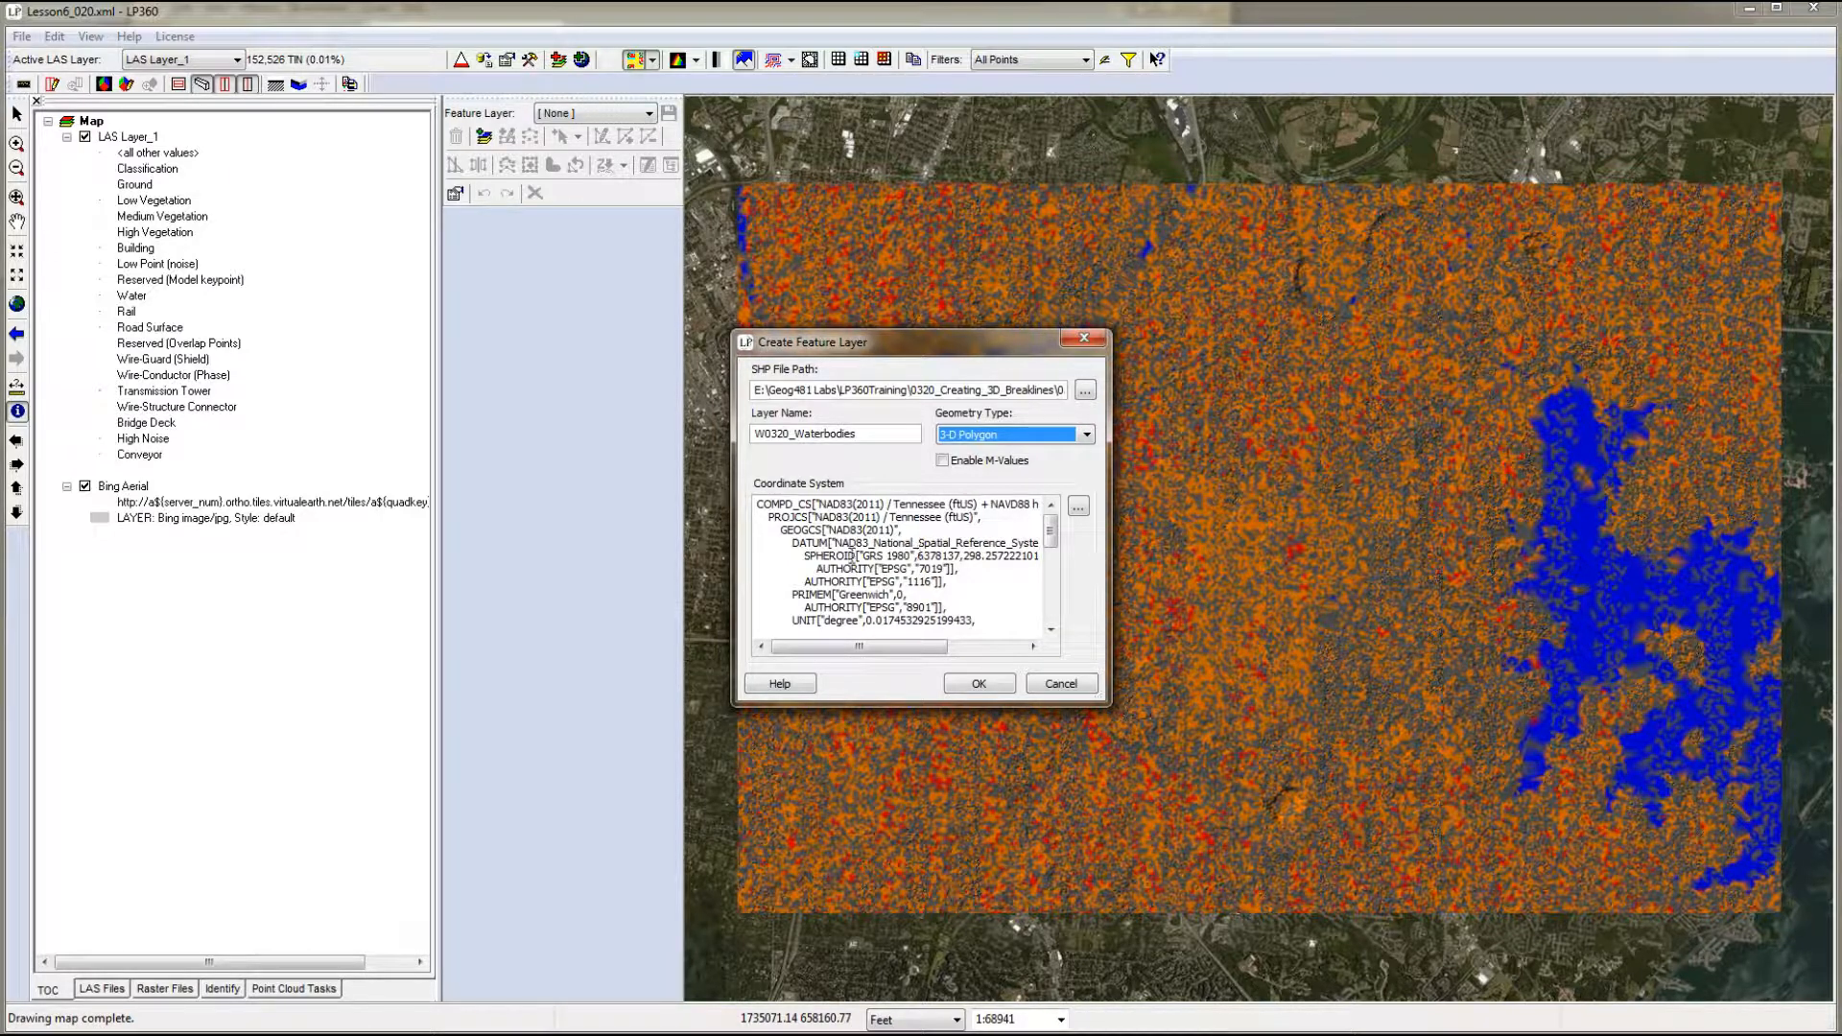
click(982, 687)
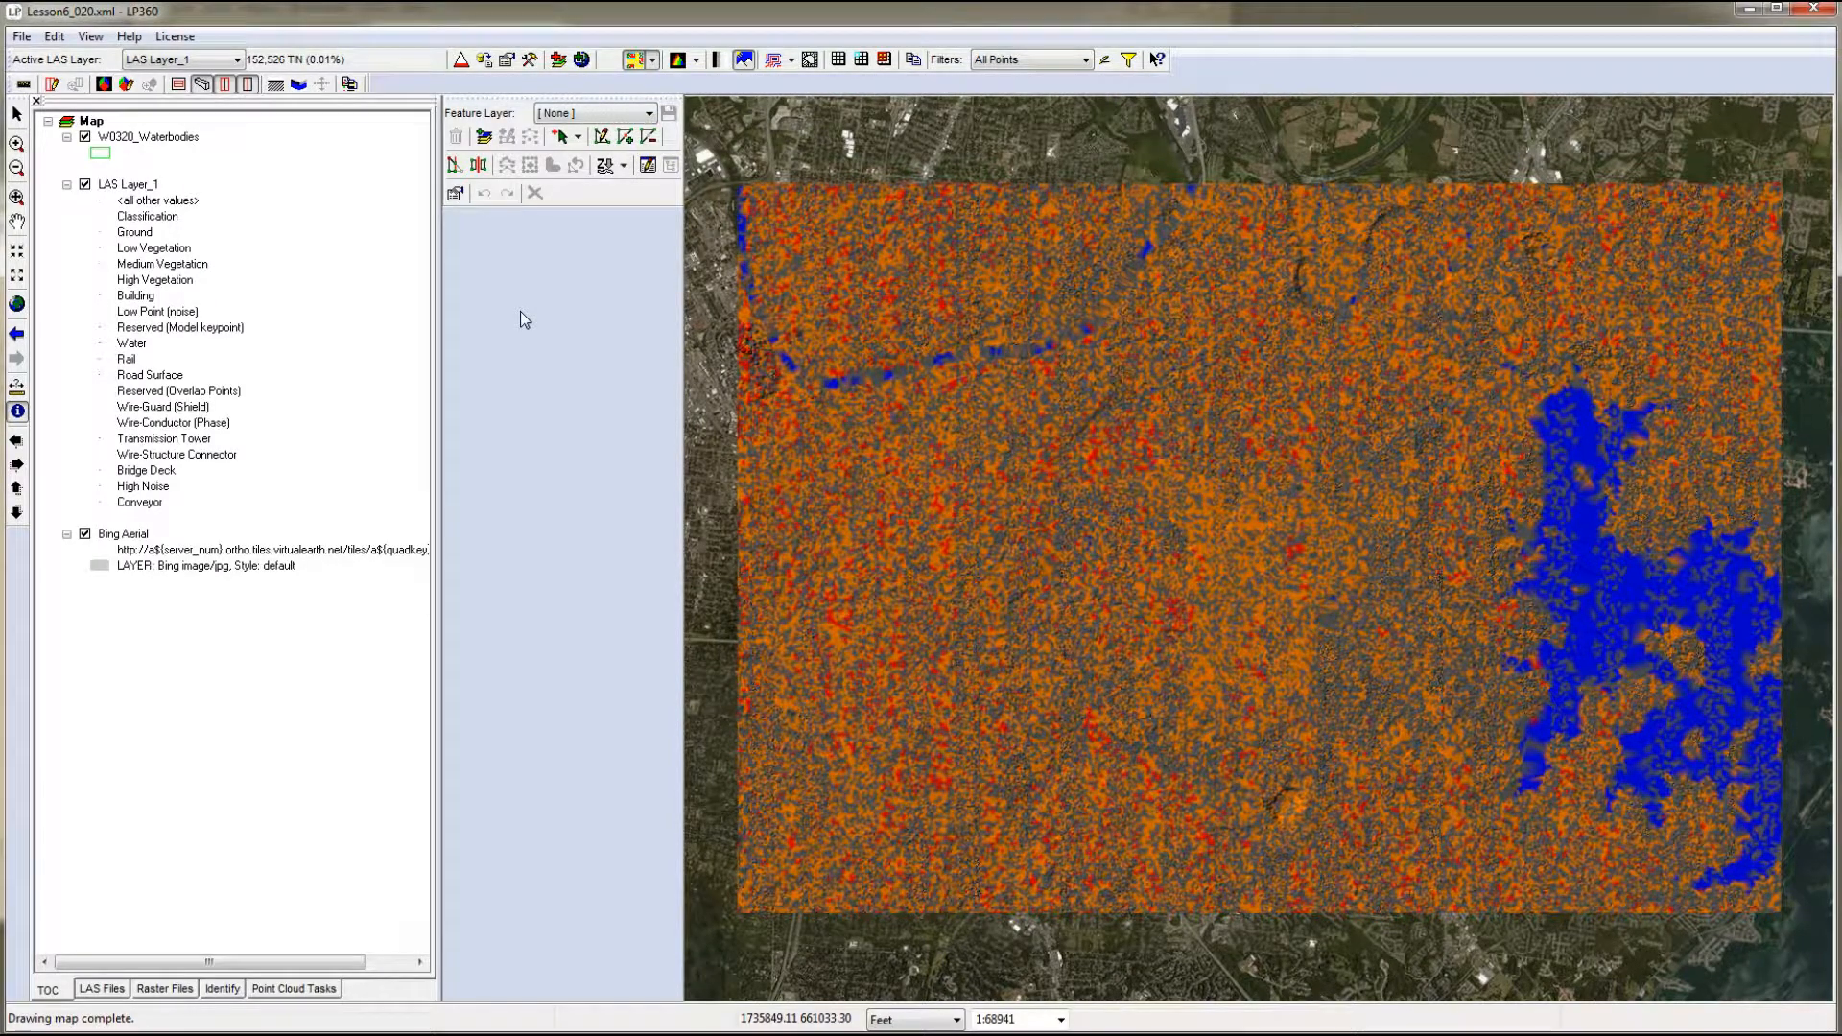
- Choose W0320_Waterbodies as the feature layer and add a text field named WaterType with length 50 to its schema
click(650, 116)
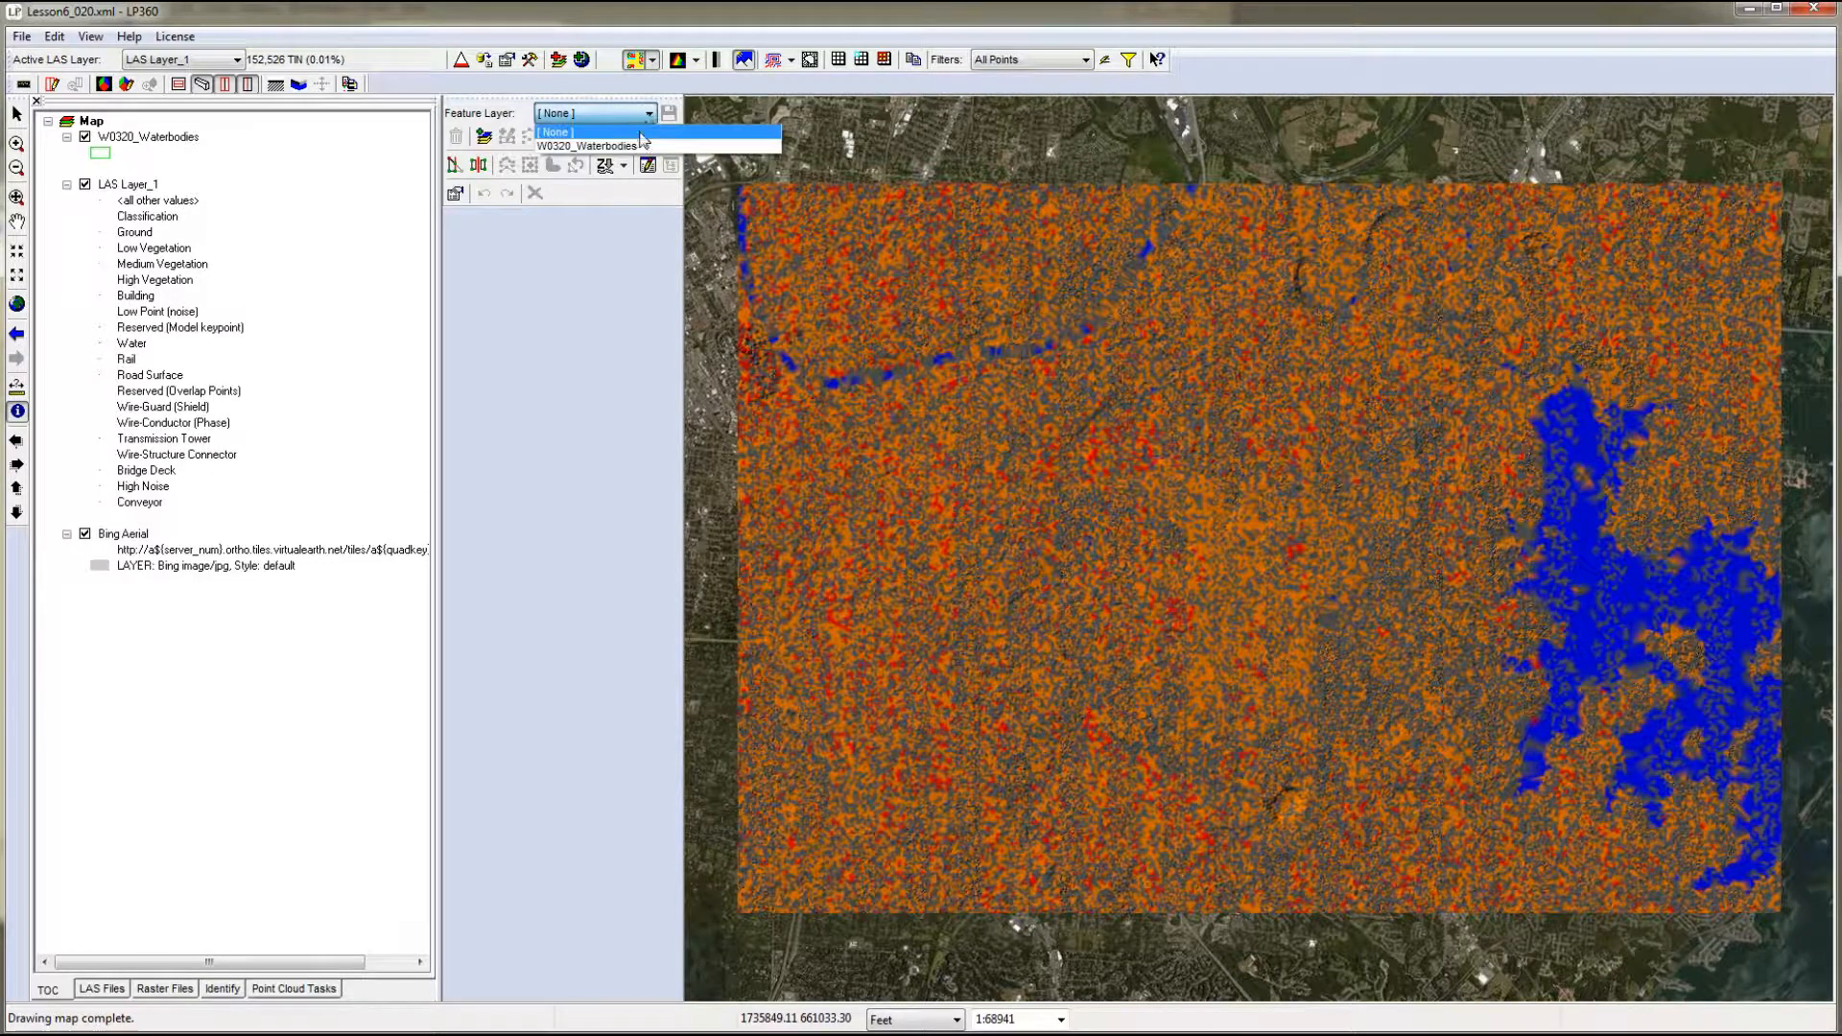
click(626, 141)
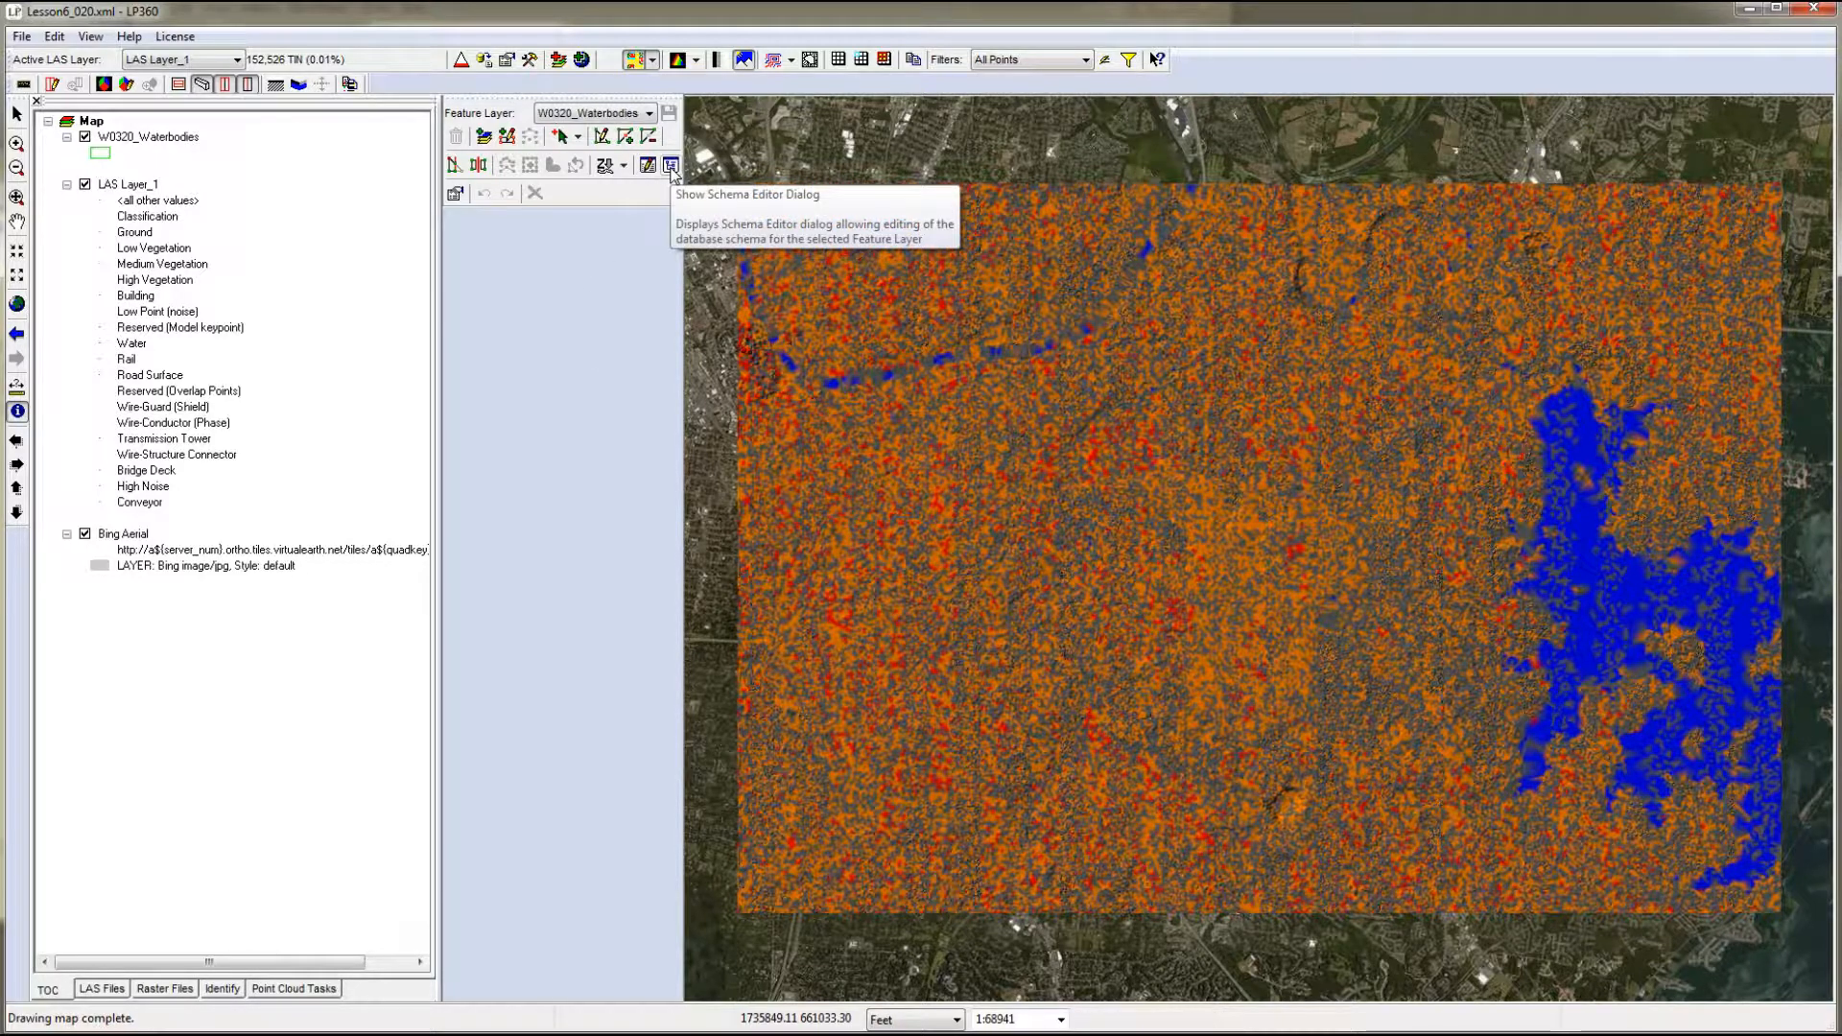
click(671, 166)
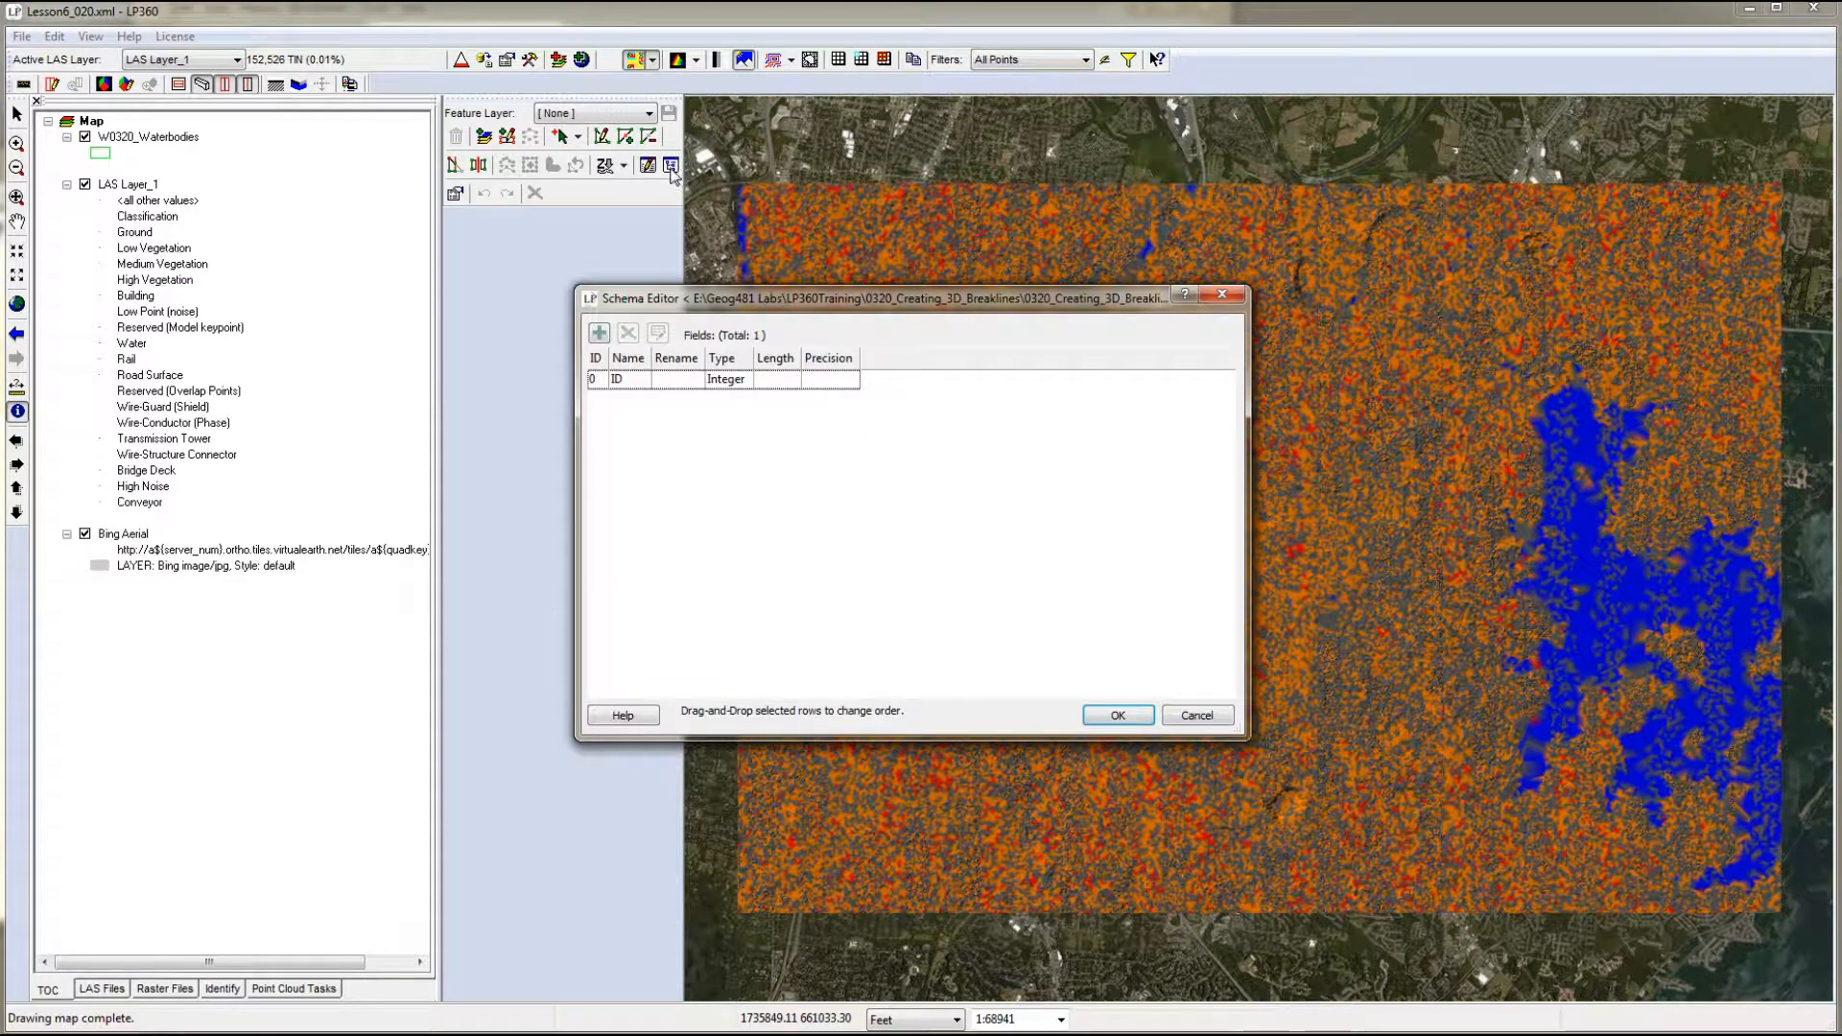
click(598, 334)
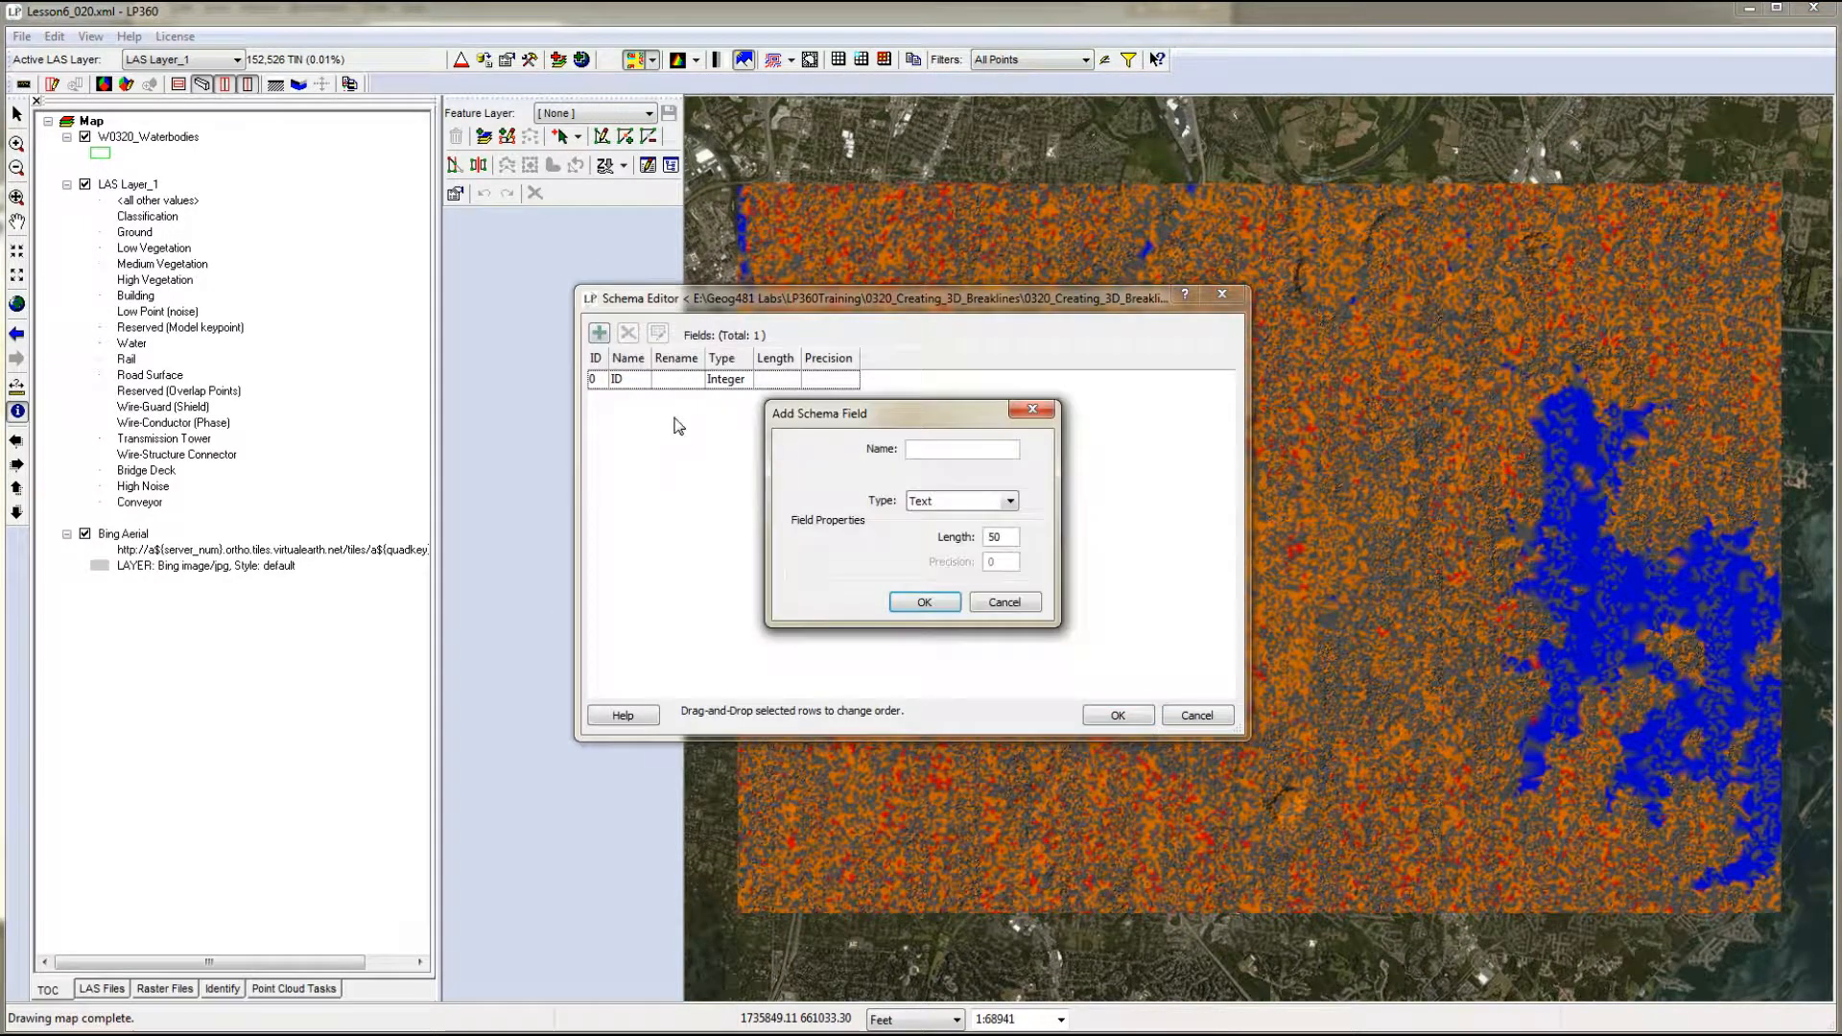
click(973, 448)
text(WaterType)
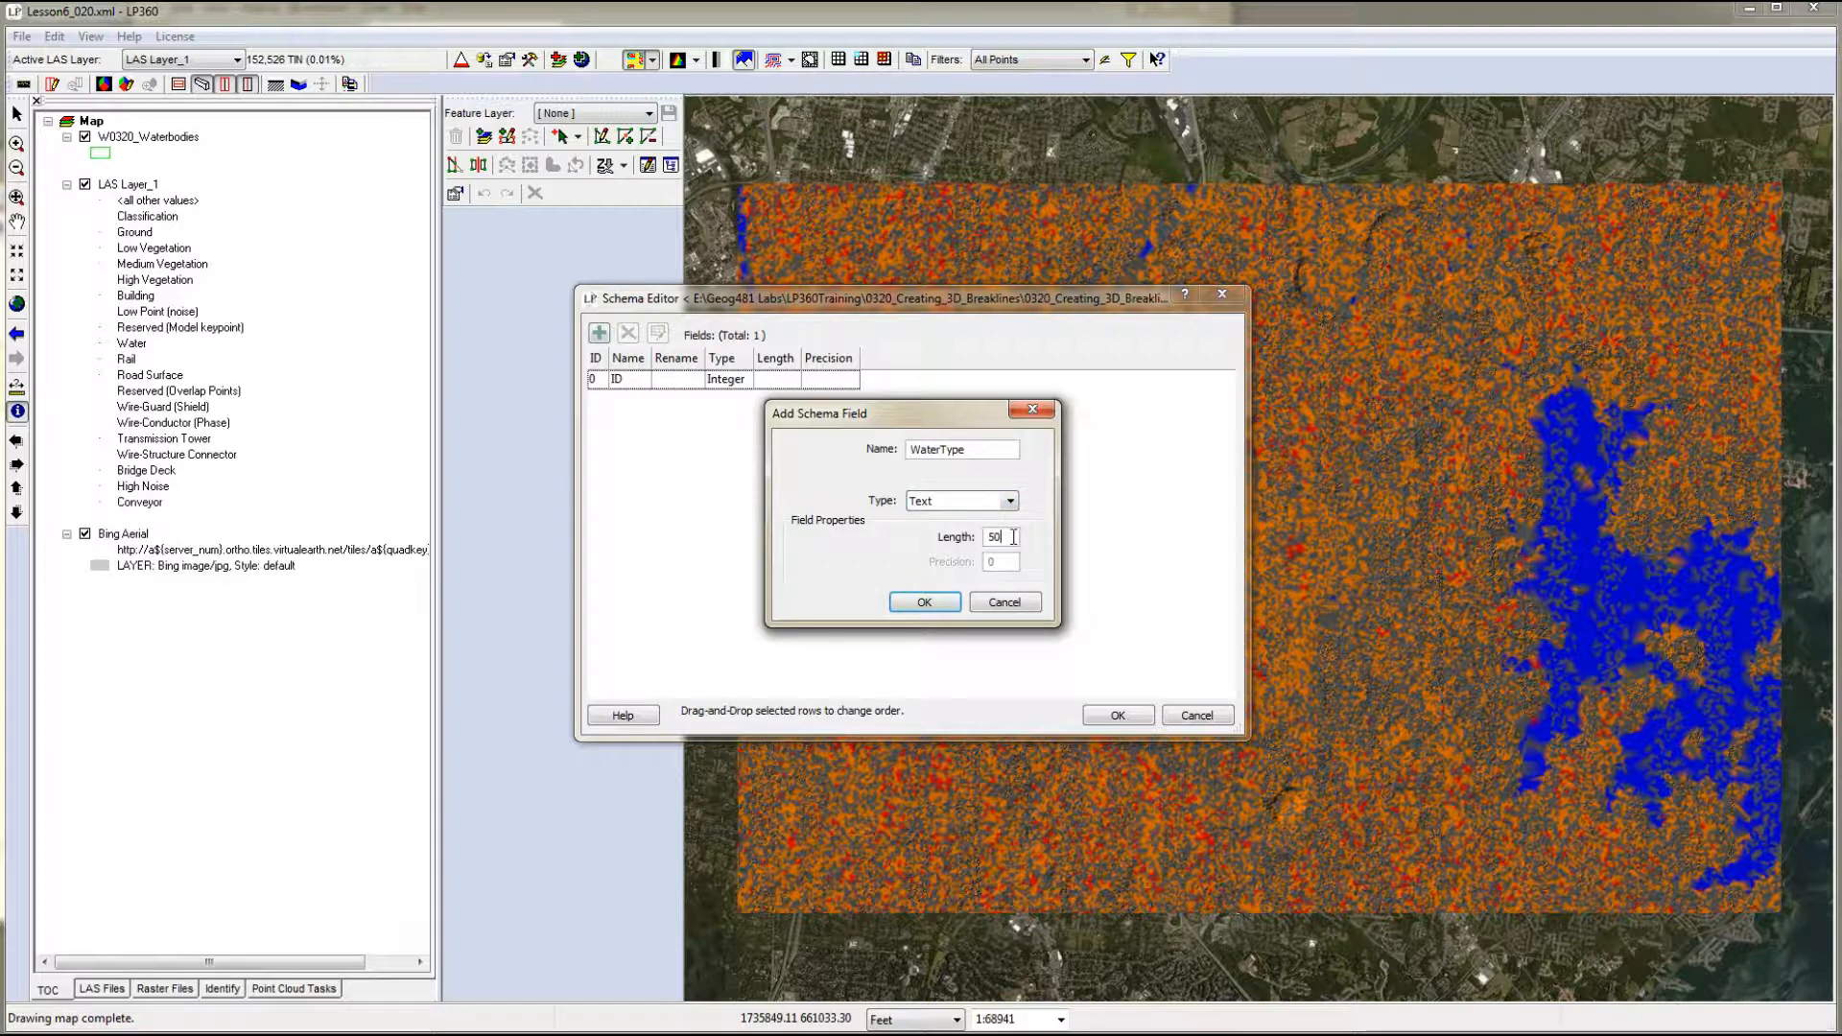
click(924, 602)
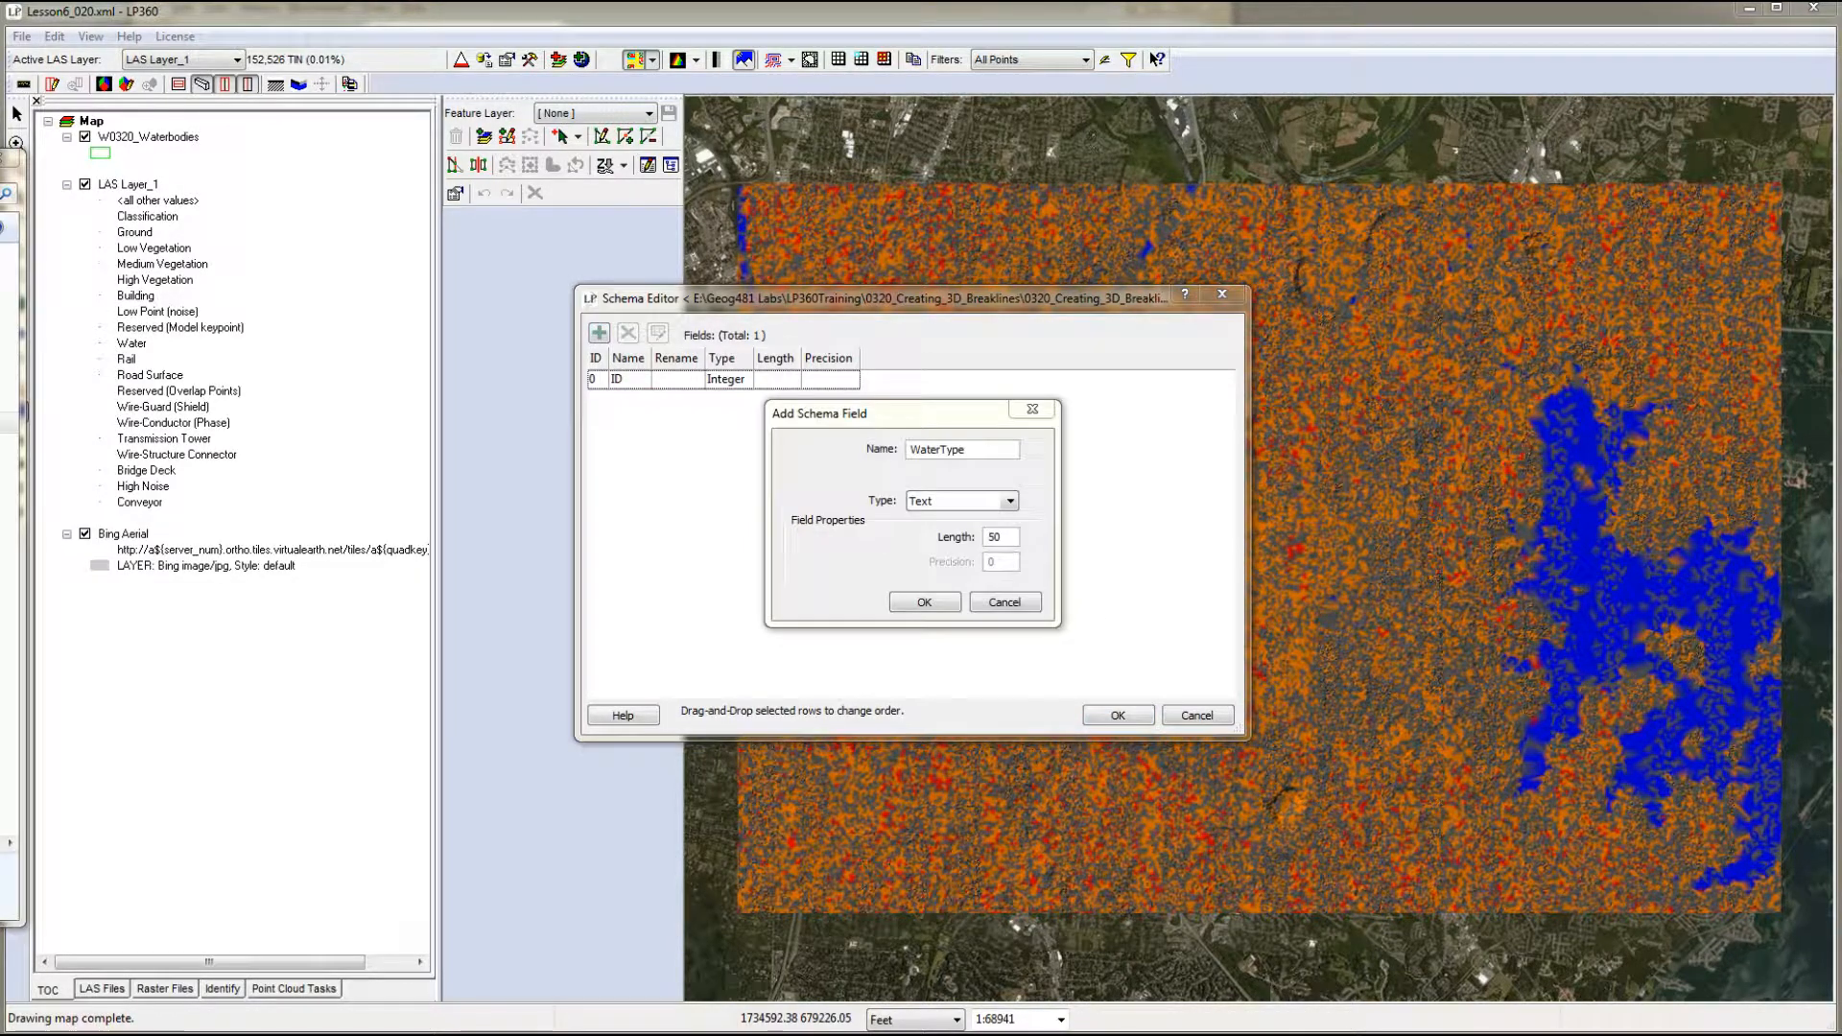
click(924, 602)
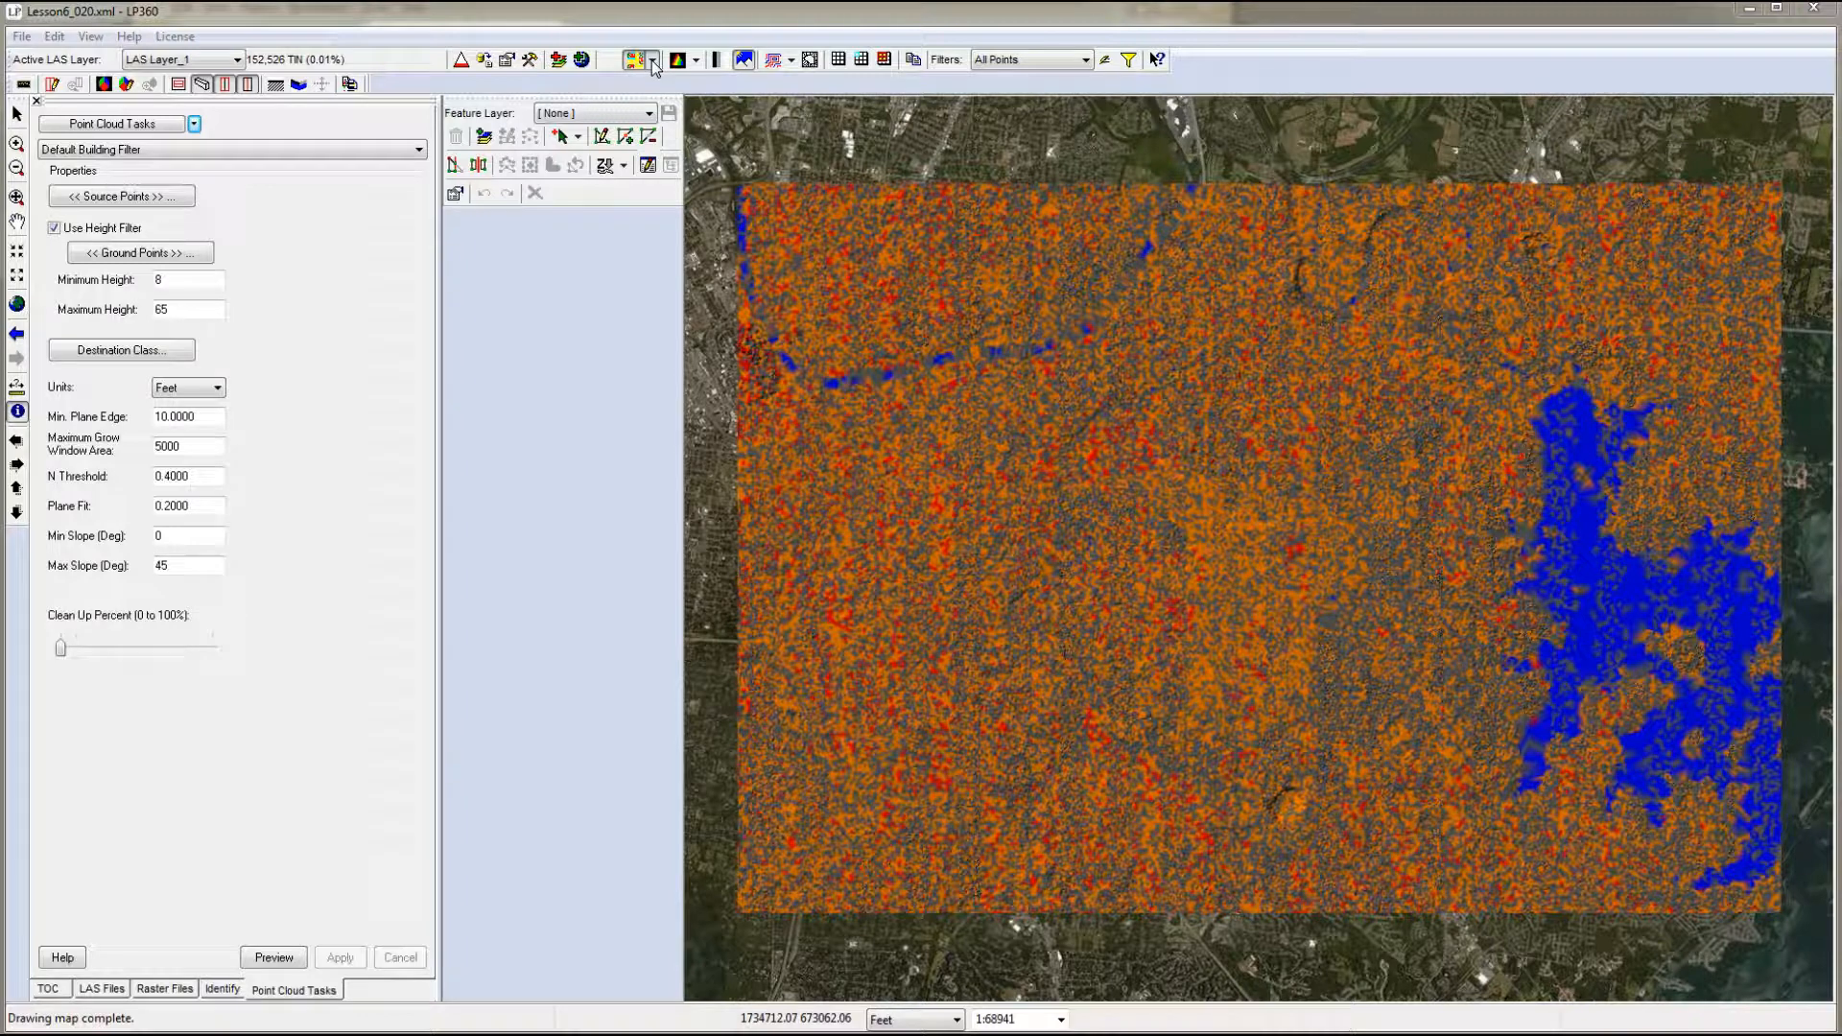
- Filter the LAS layer to Ground points and display the surface as monochromatic
click(1021, 59)
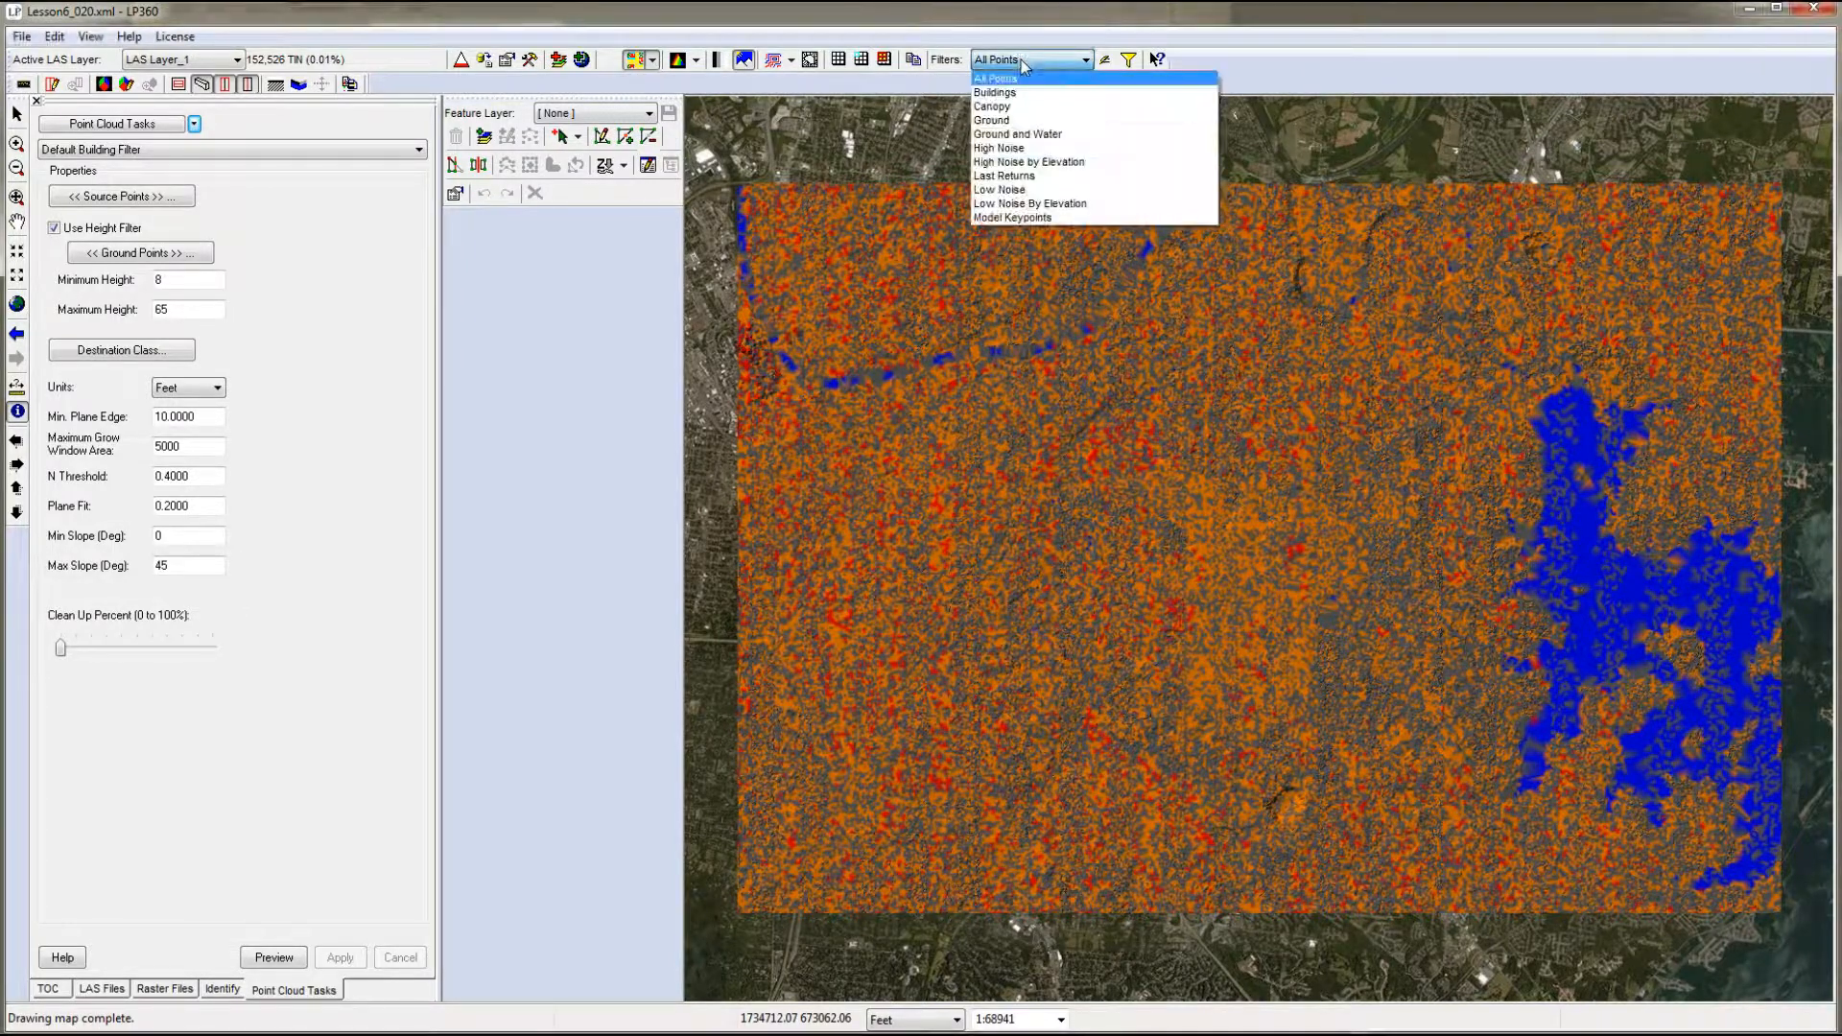
click(998, 119)
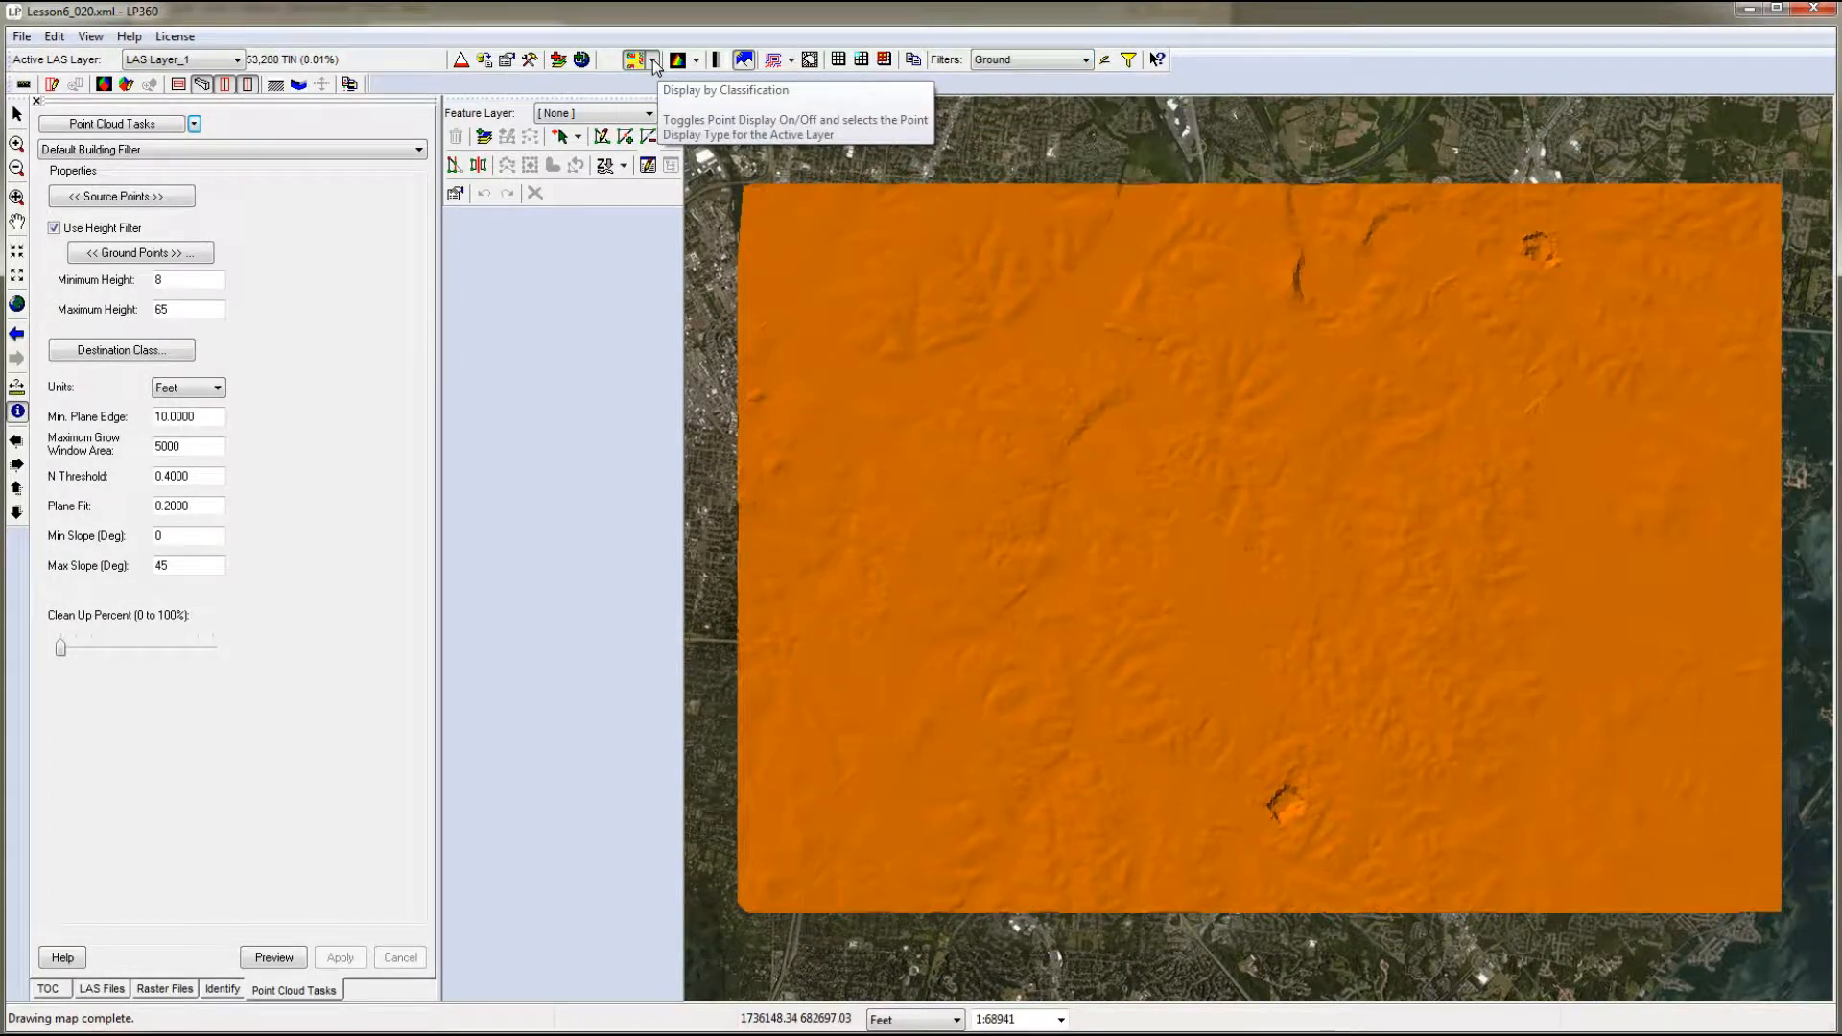
click(653, 62)
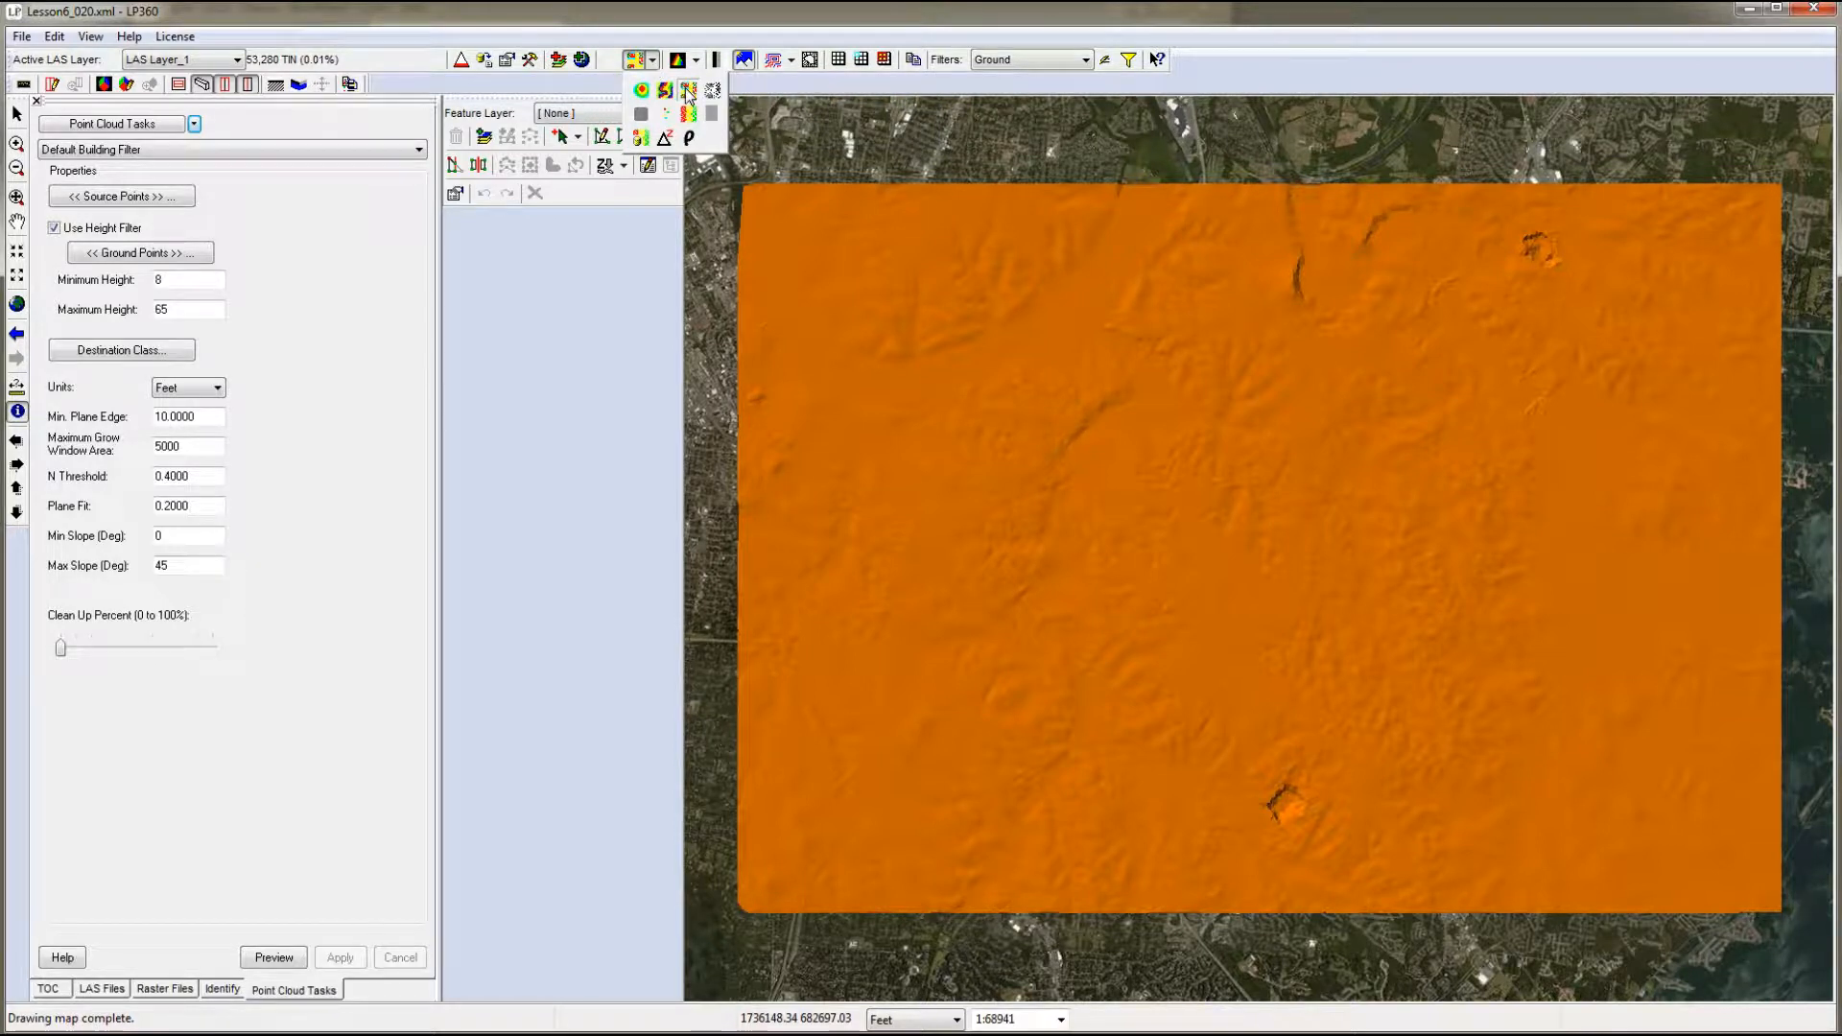
click(640, 116)
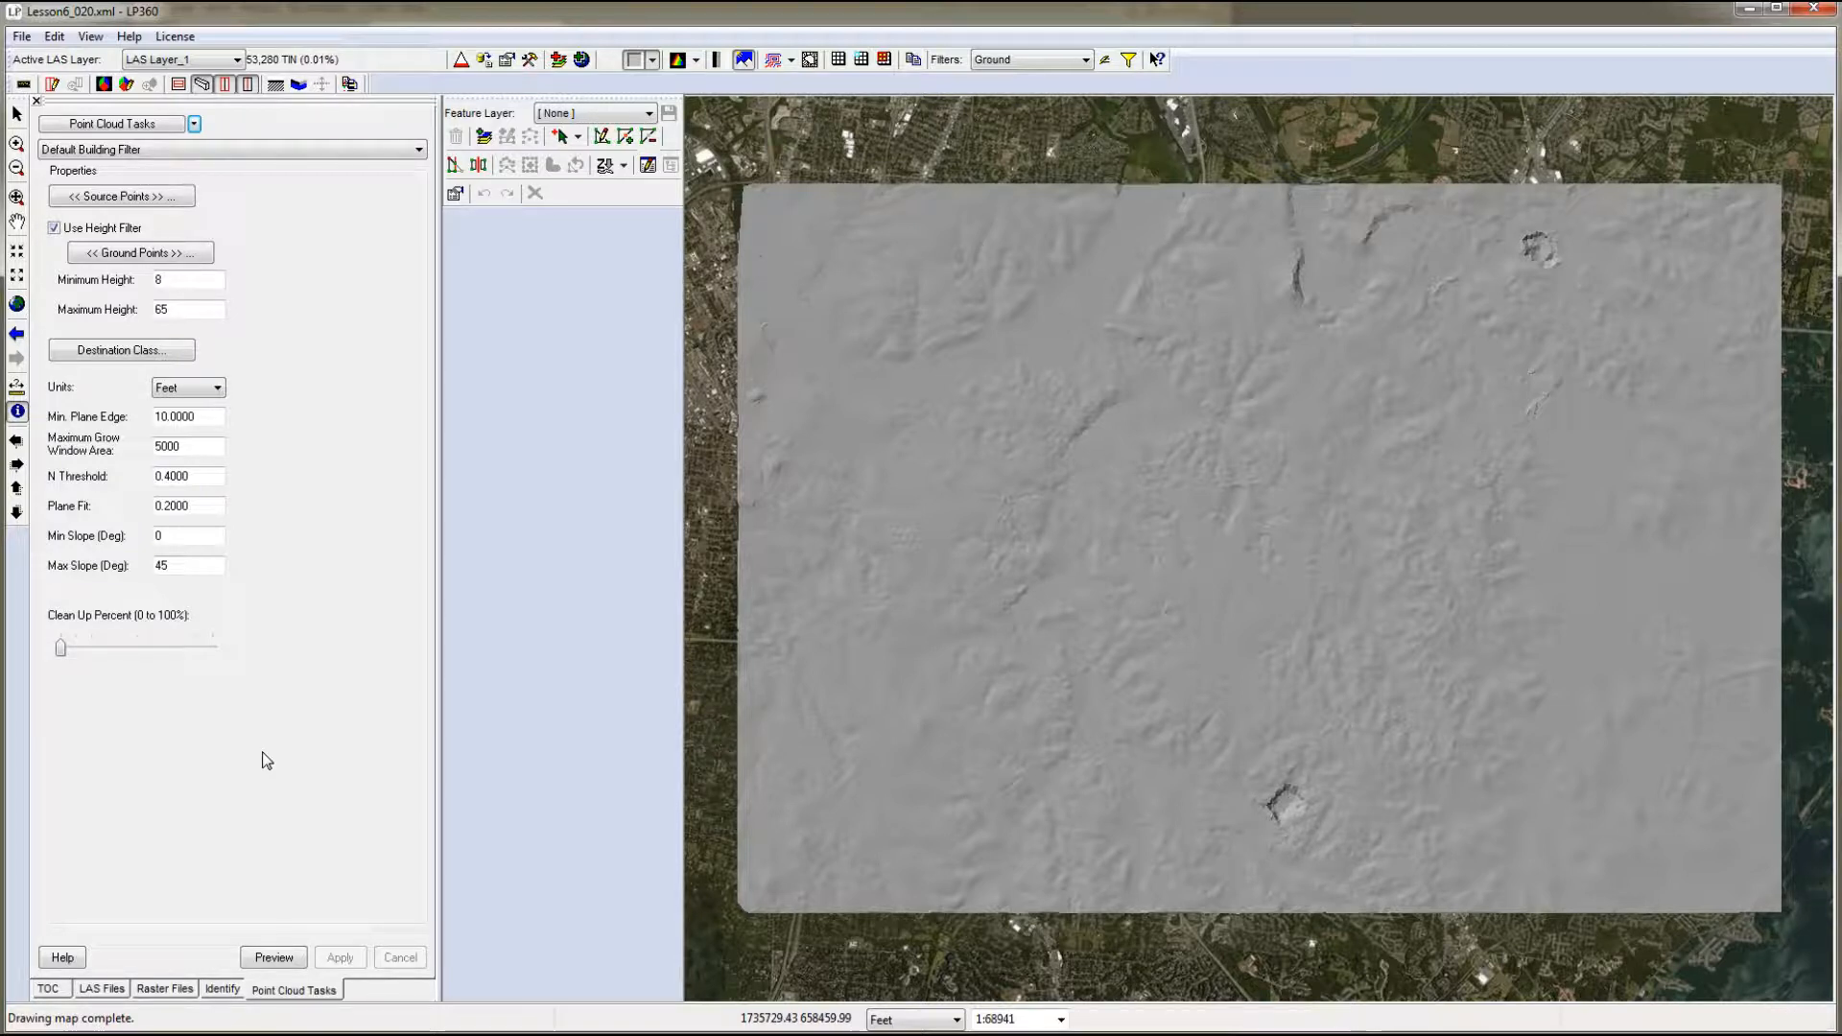
- Add a Conflation point cloud task named 0320_SummarizeMinZ
click(964, 453)
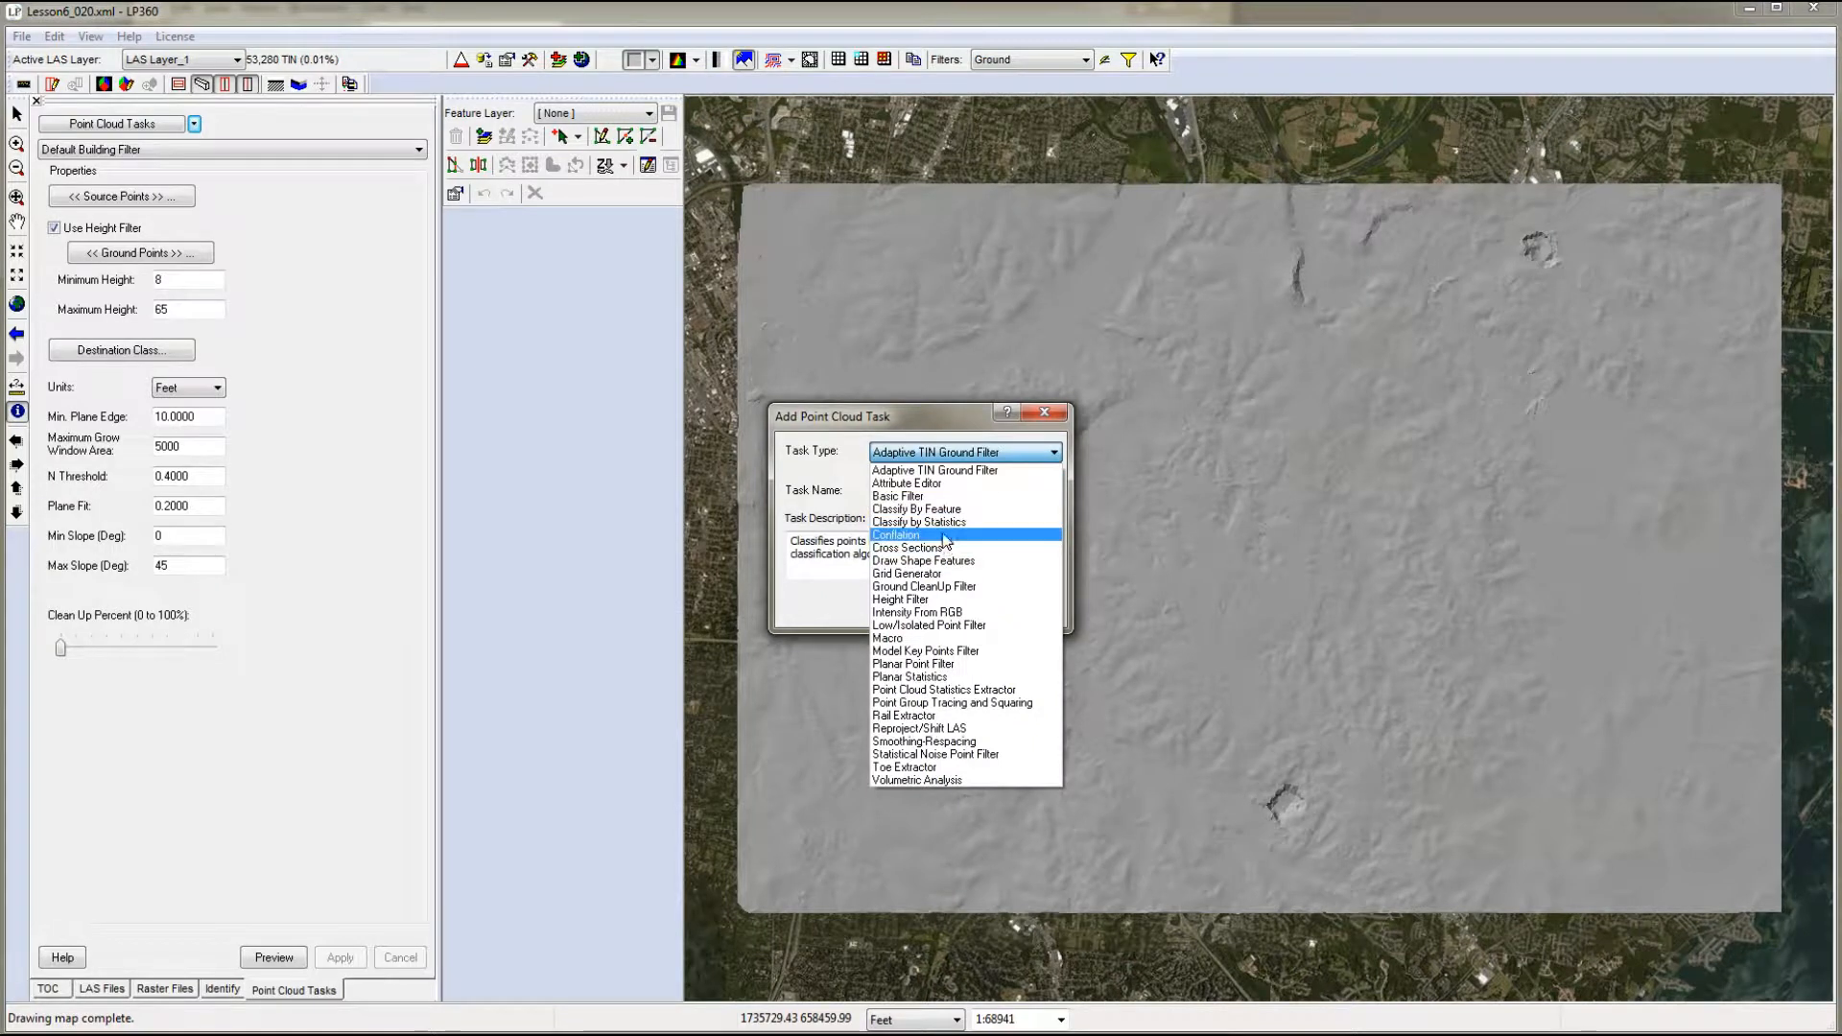
click(945, 537)
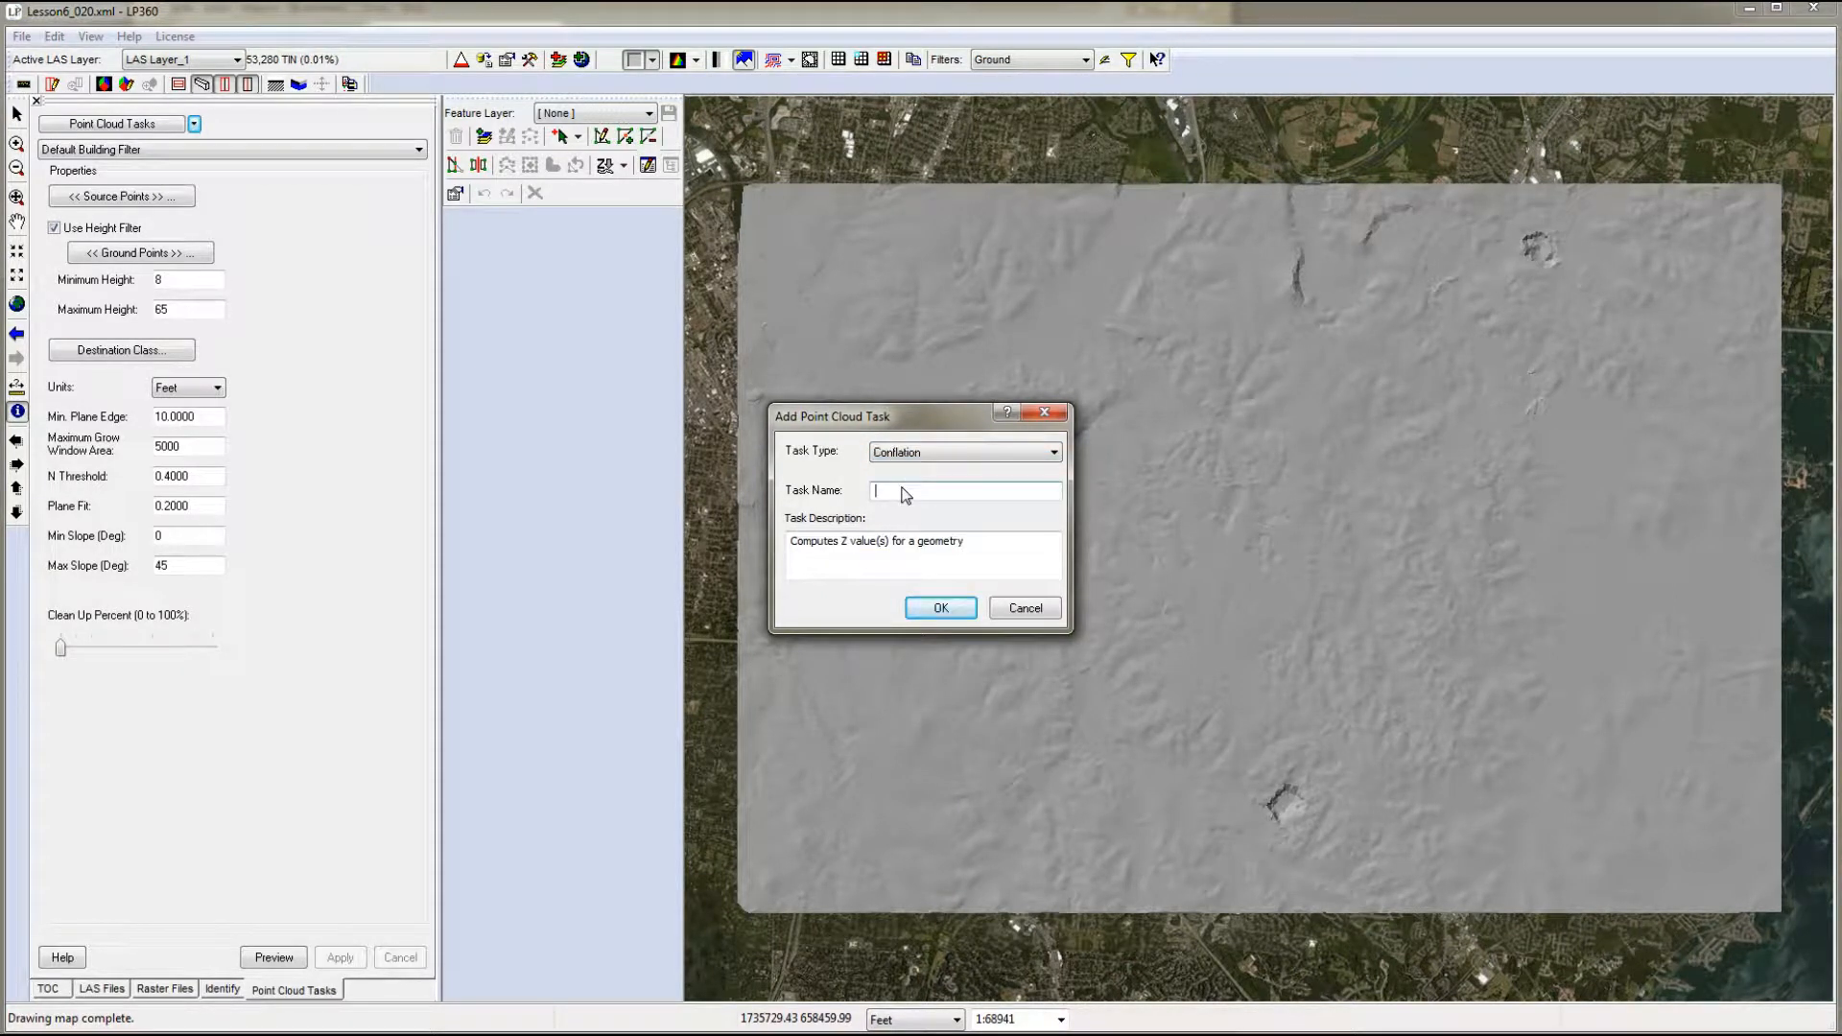
text(C320)
text(_SummarizeMa)
key(BackSpace)
text(inZ)
click(943, 609)
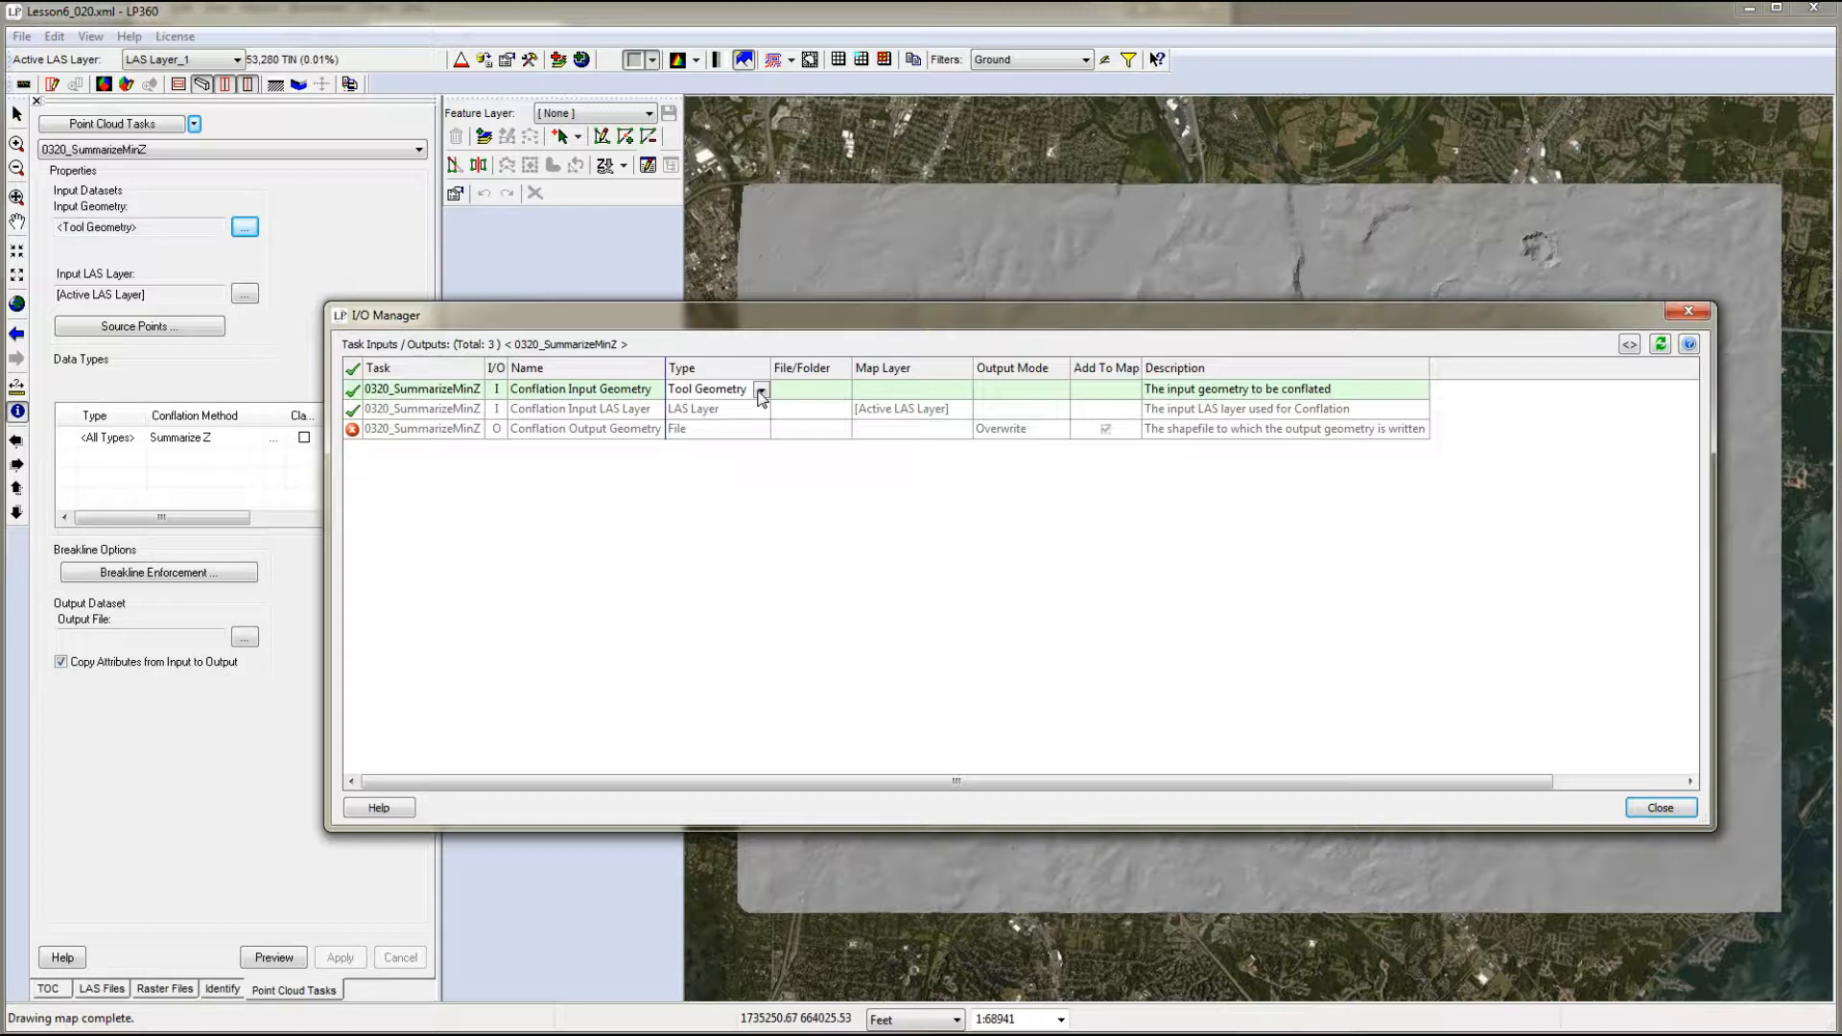
- Set the conflation output geometry file to 0320_MinZWaterbodies.shp in the 0320_Creating_3D_Breaklines folder, with output mode Append
click(624, 413)
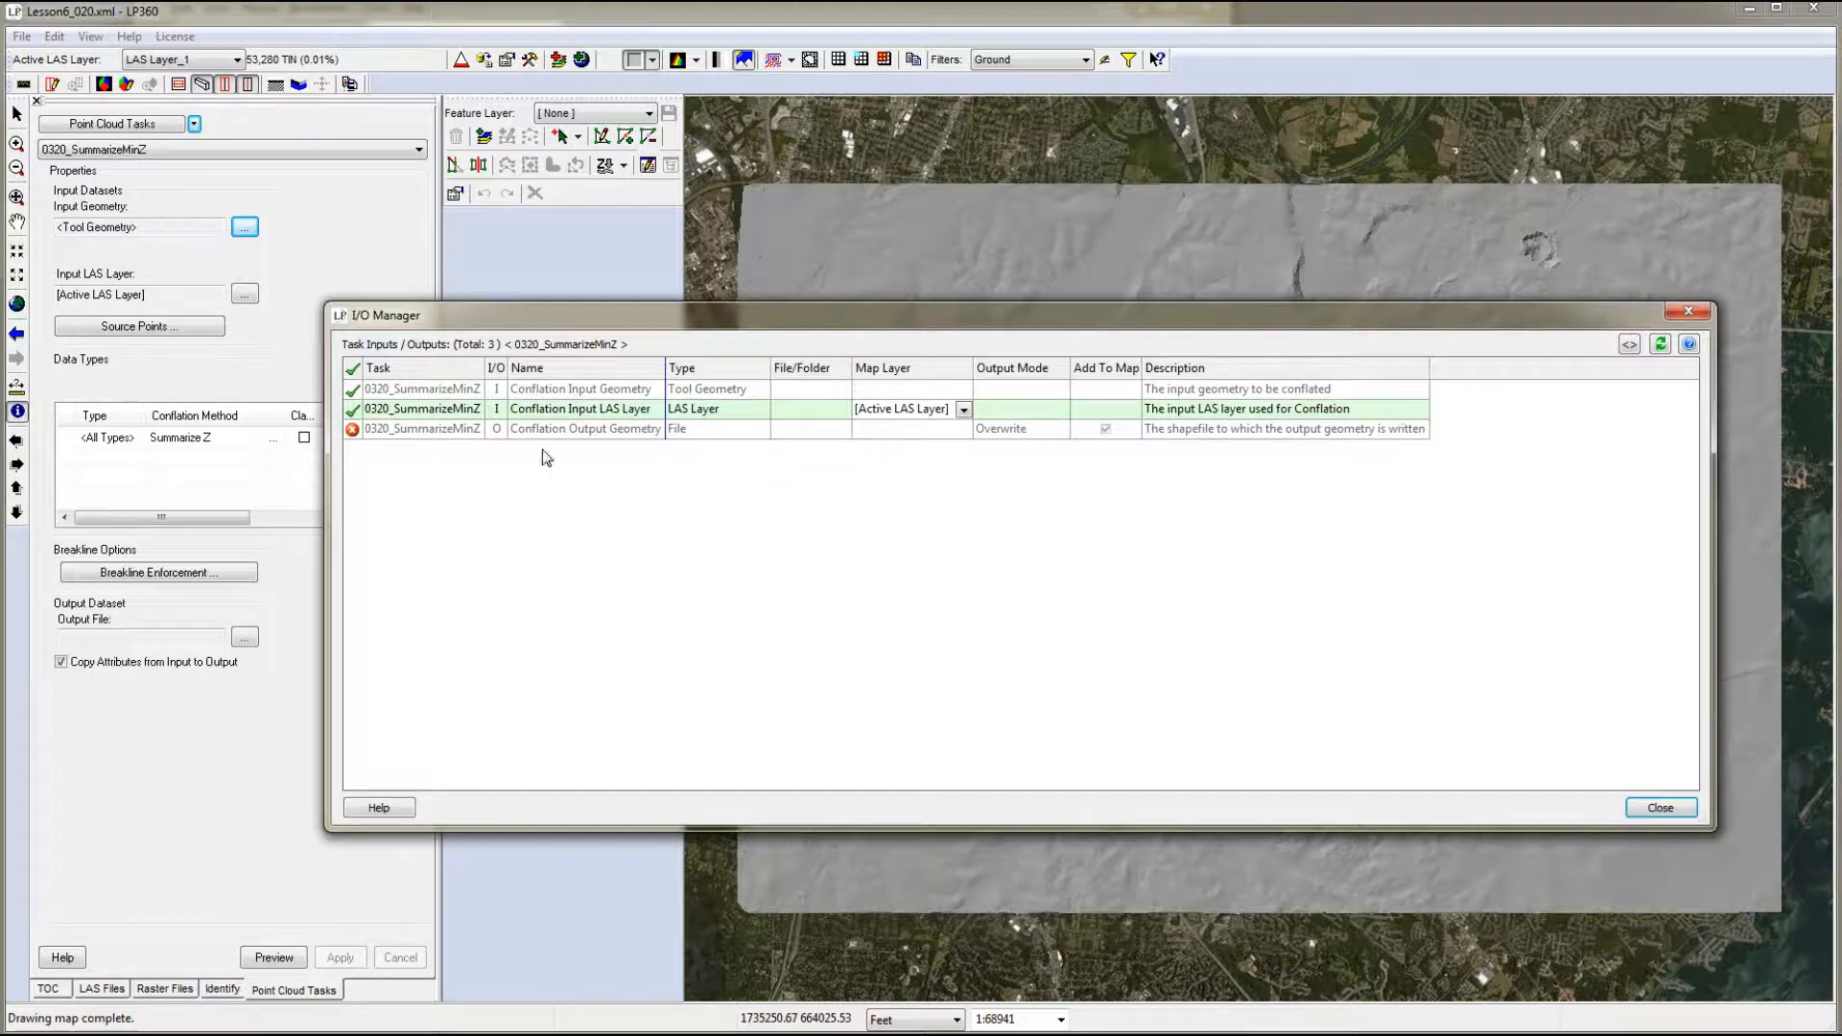
click(595, 429)
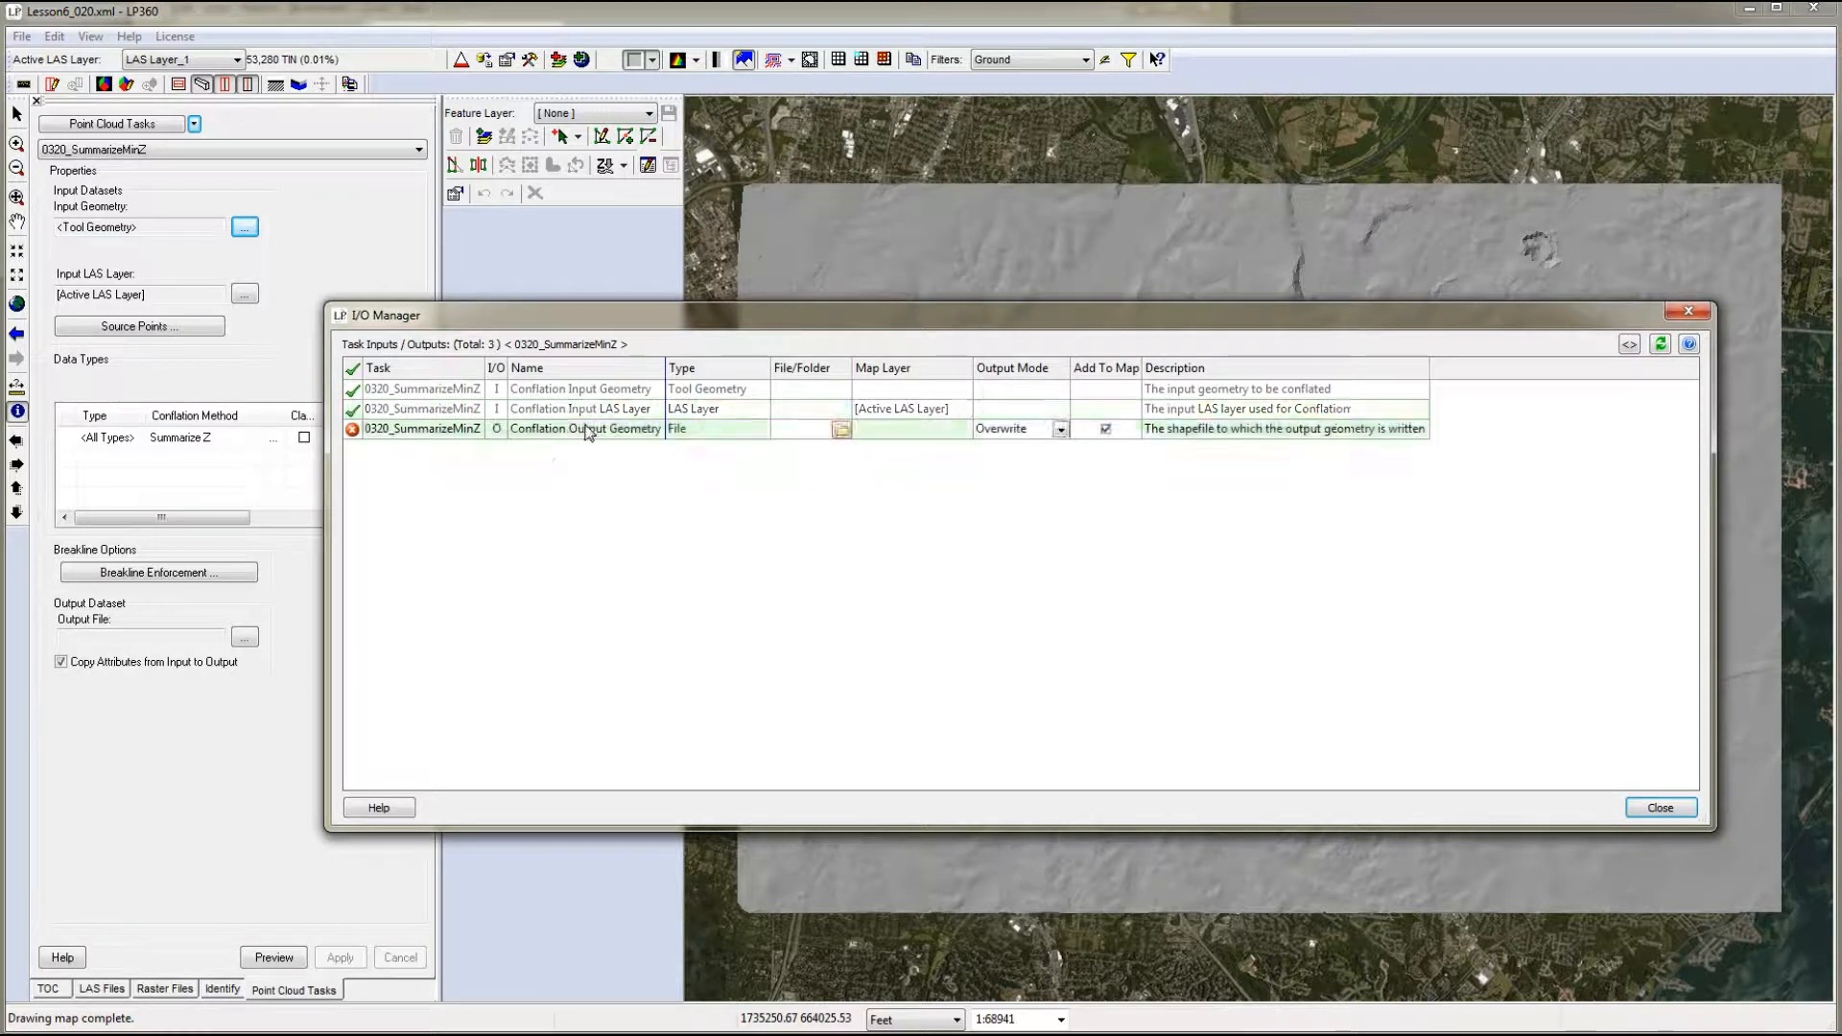
click(840, 430)
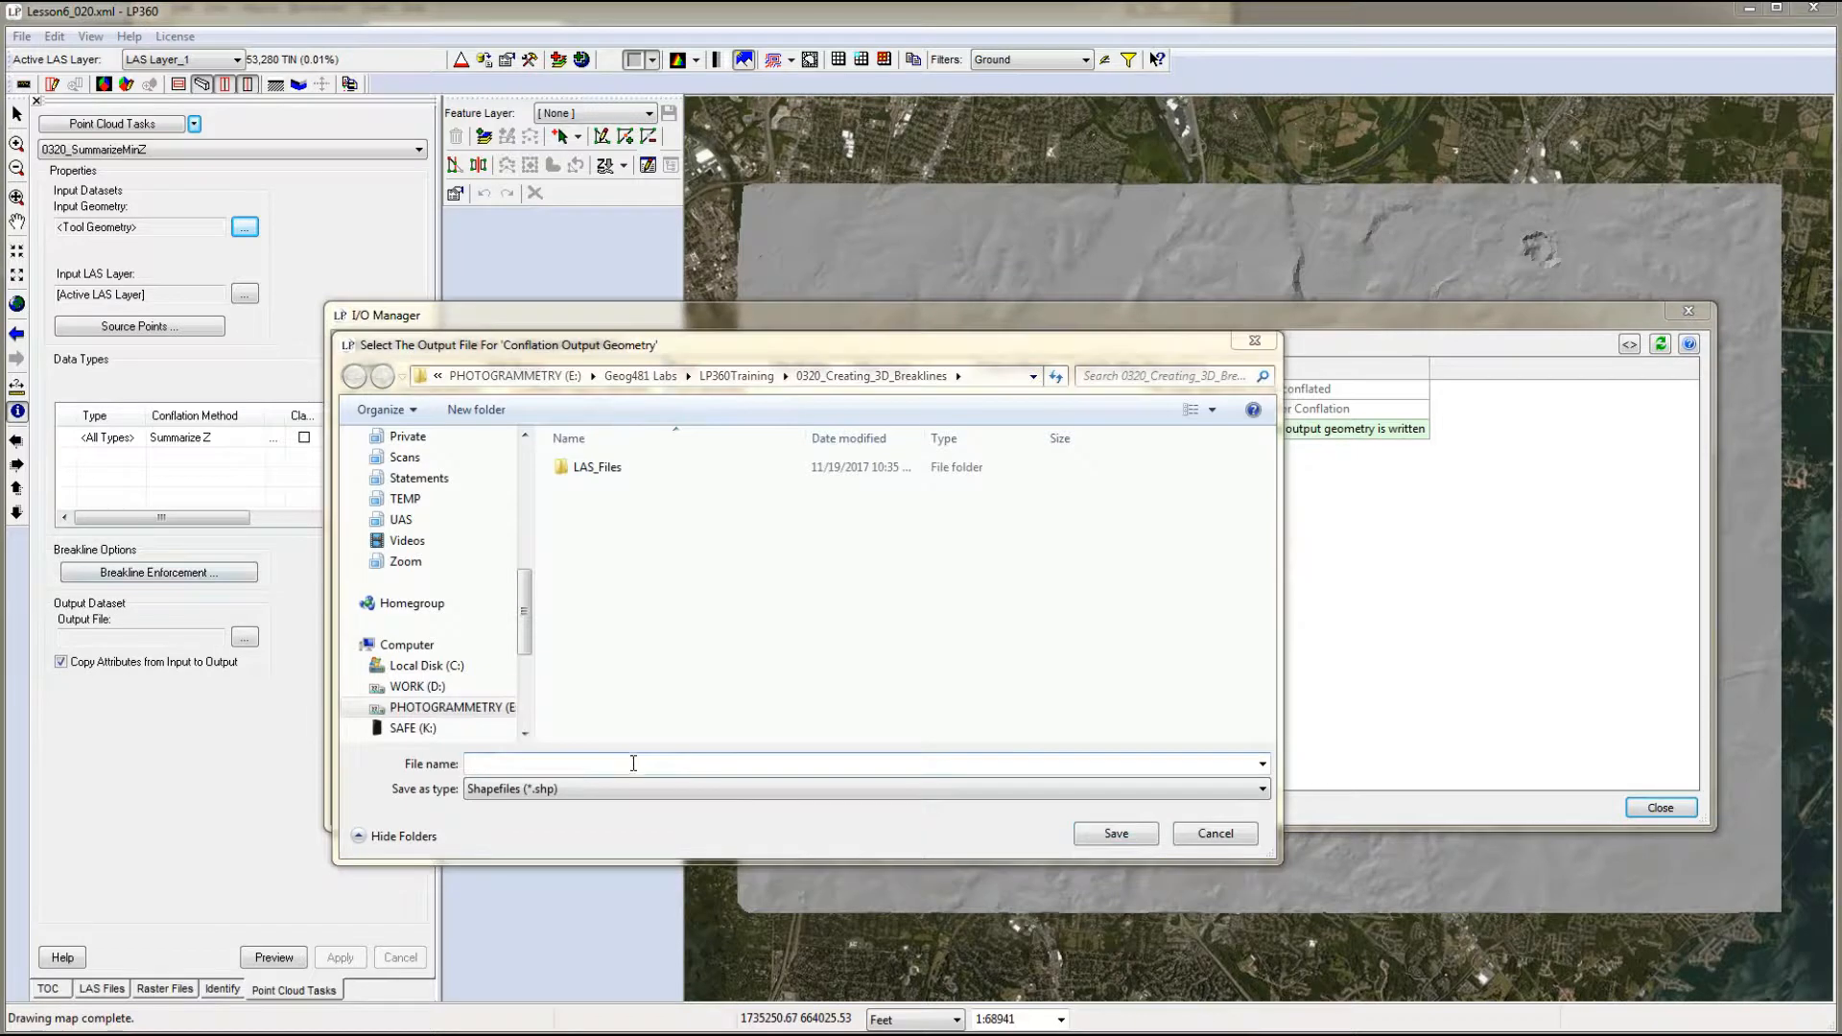
click(485, 762)
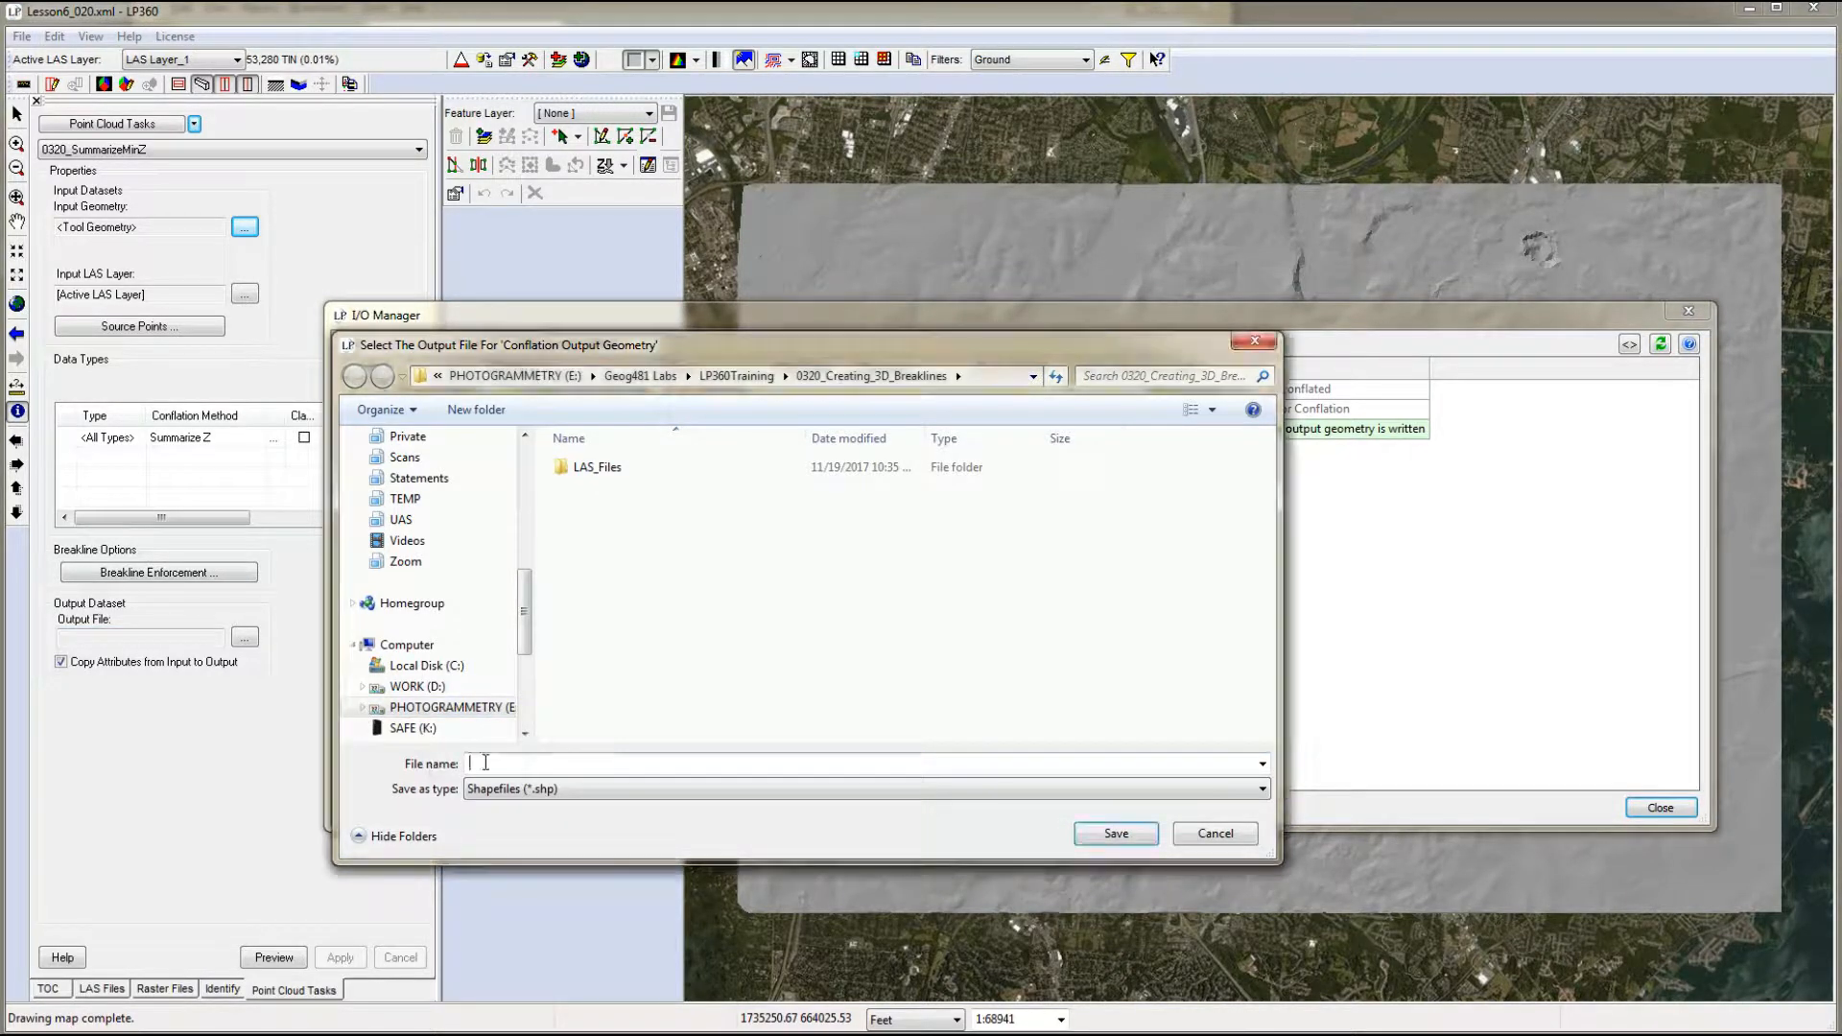
text(0320_MinZWaterbodies.shp)
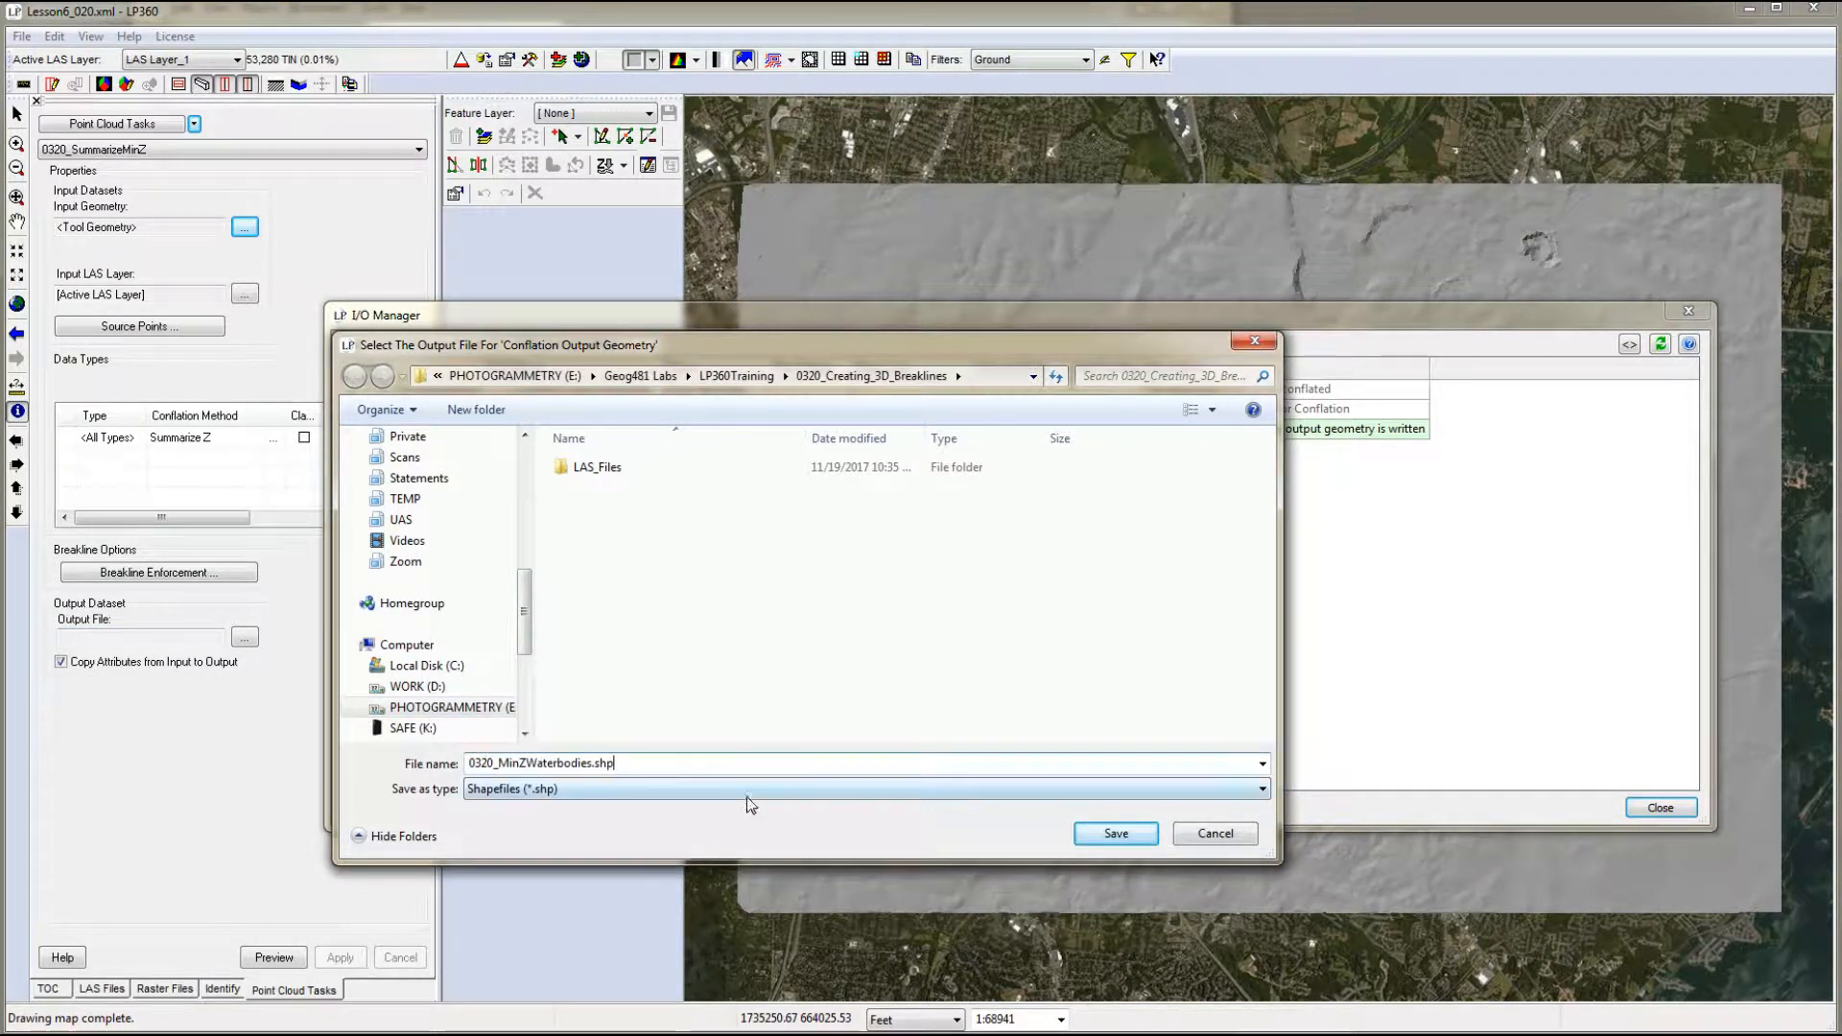
click(1114, 836)
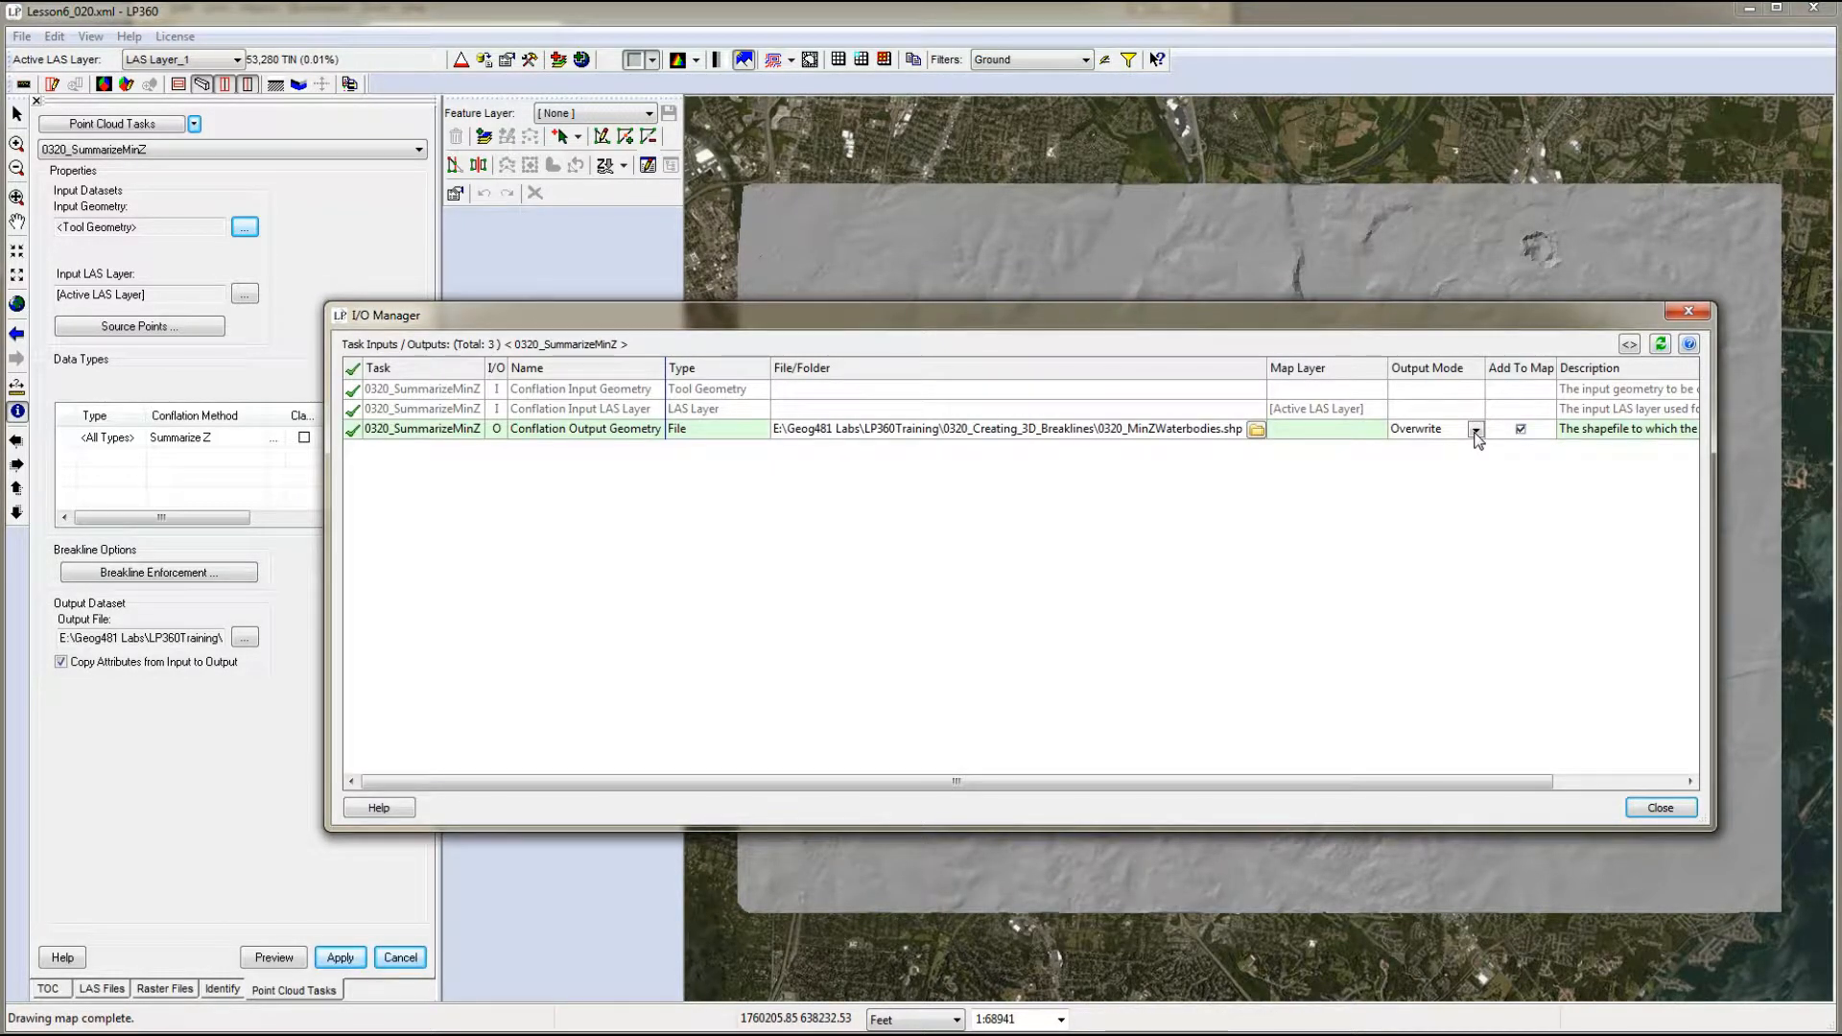
click(1476, 431)
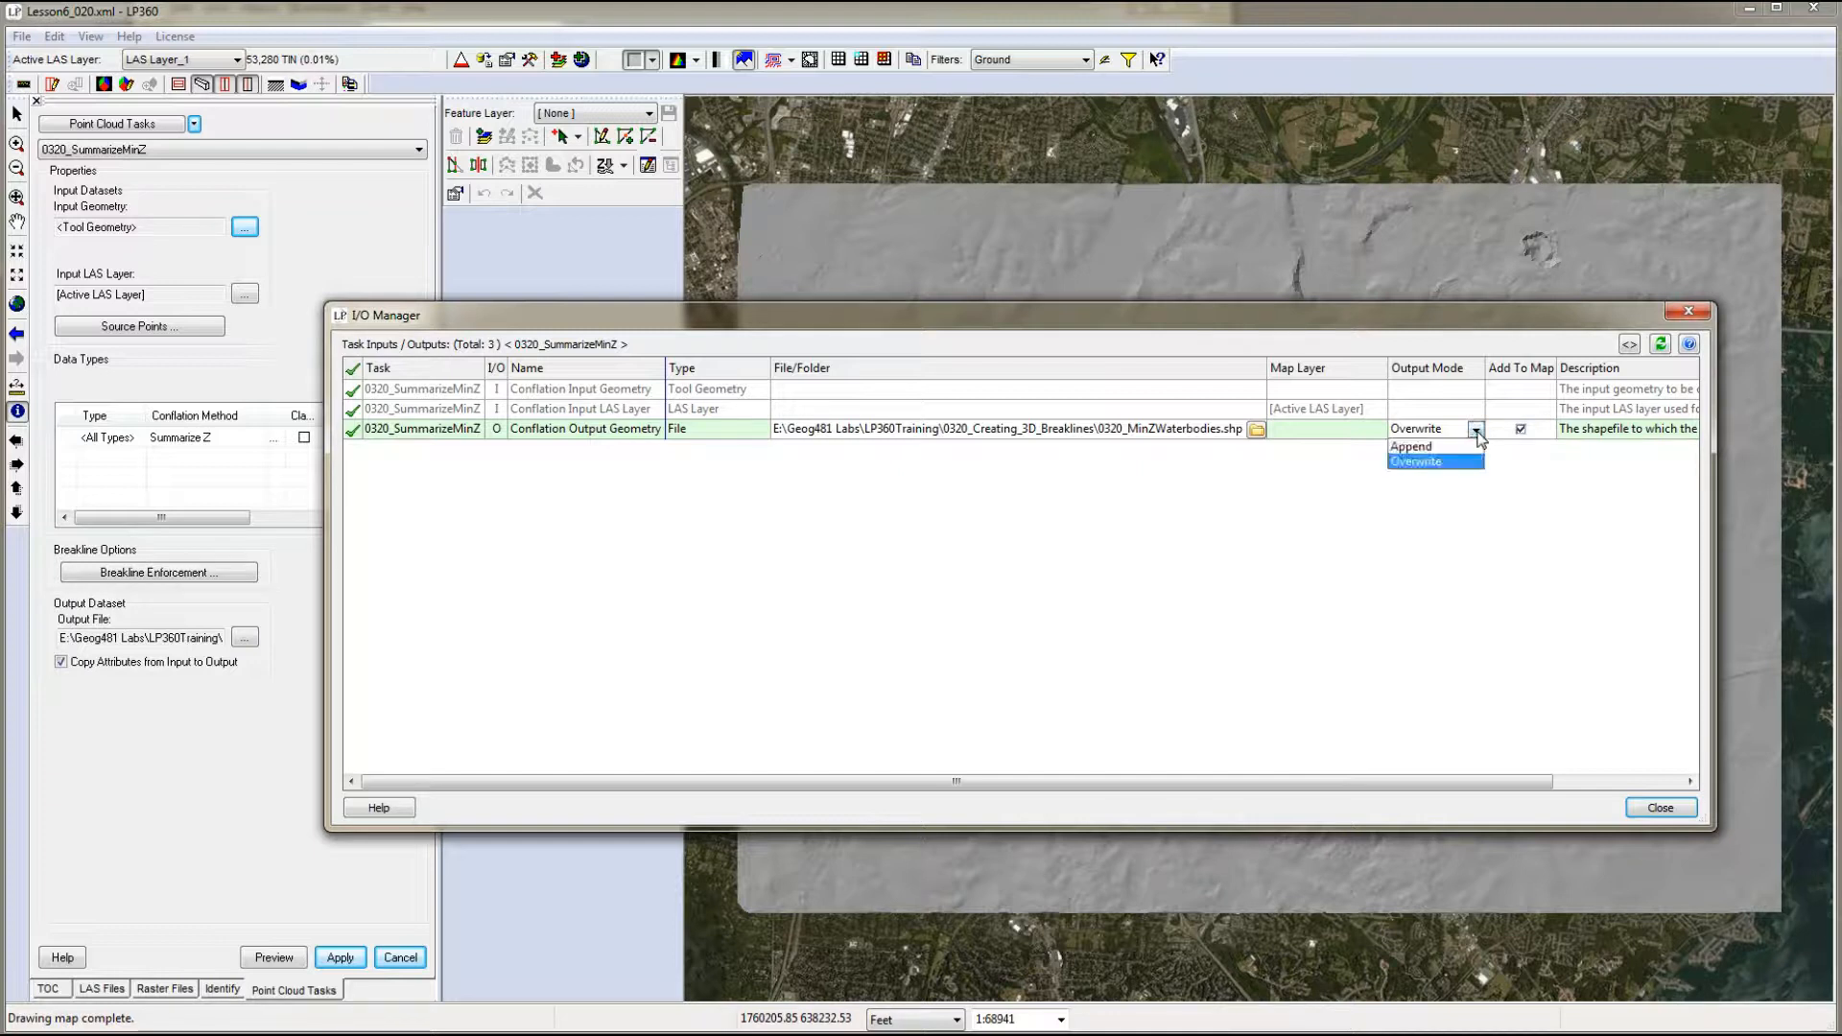
click(1430, 447)
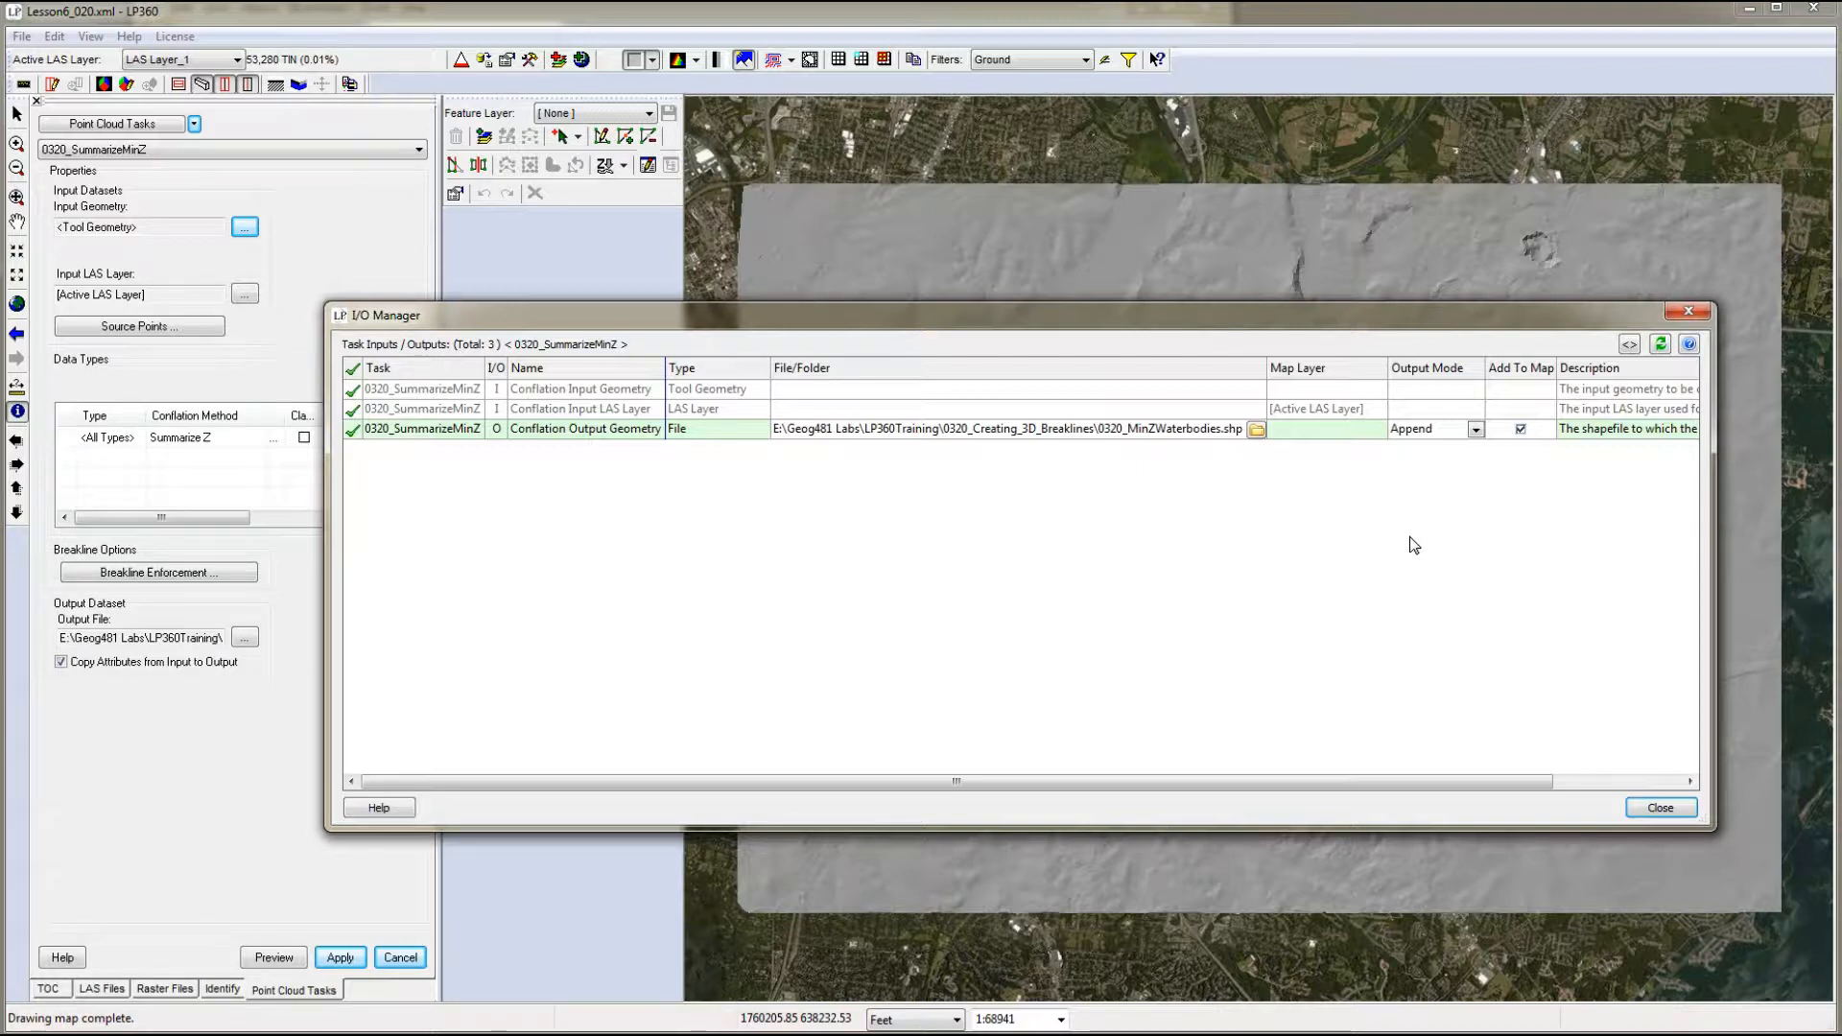
click(1660, 809)
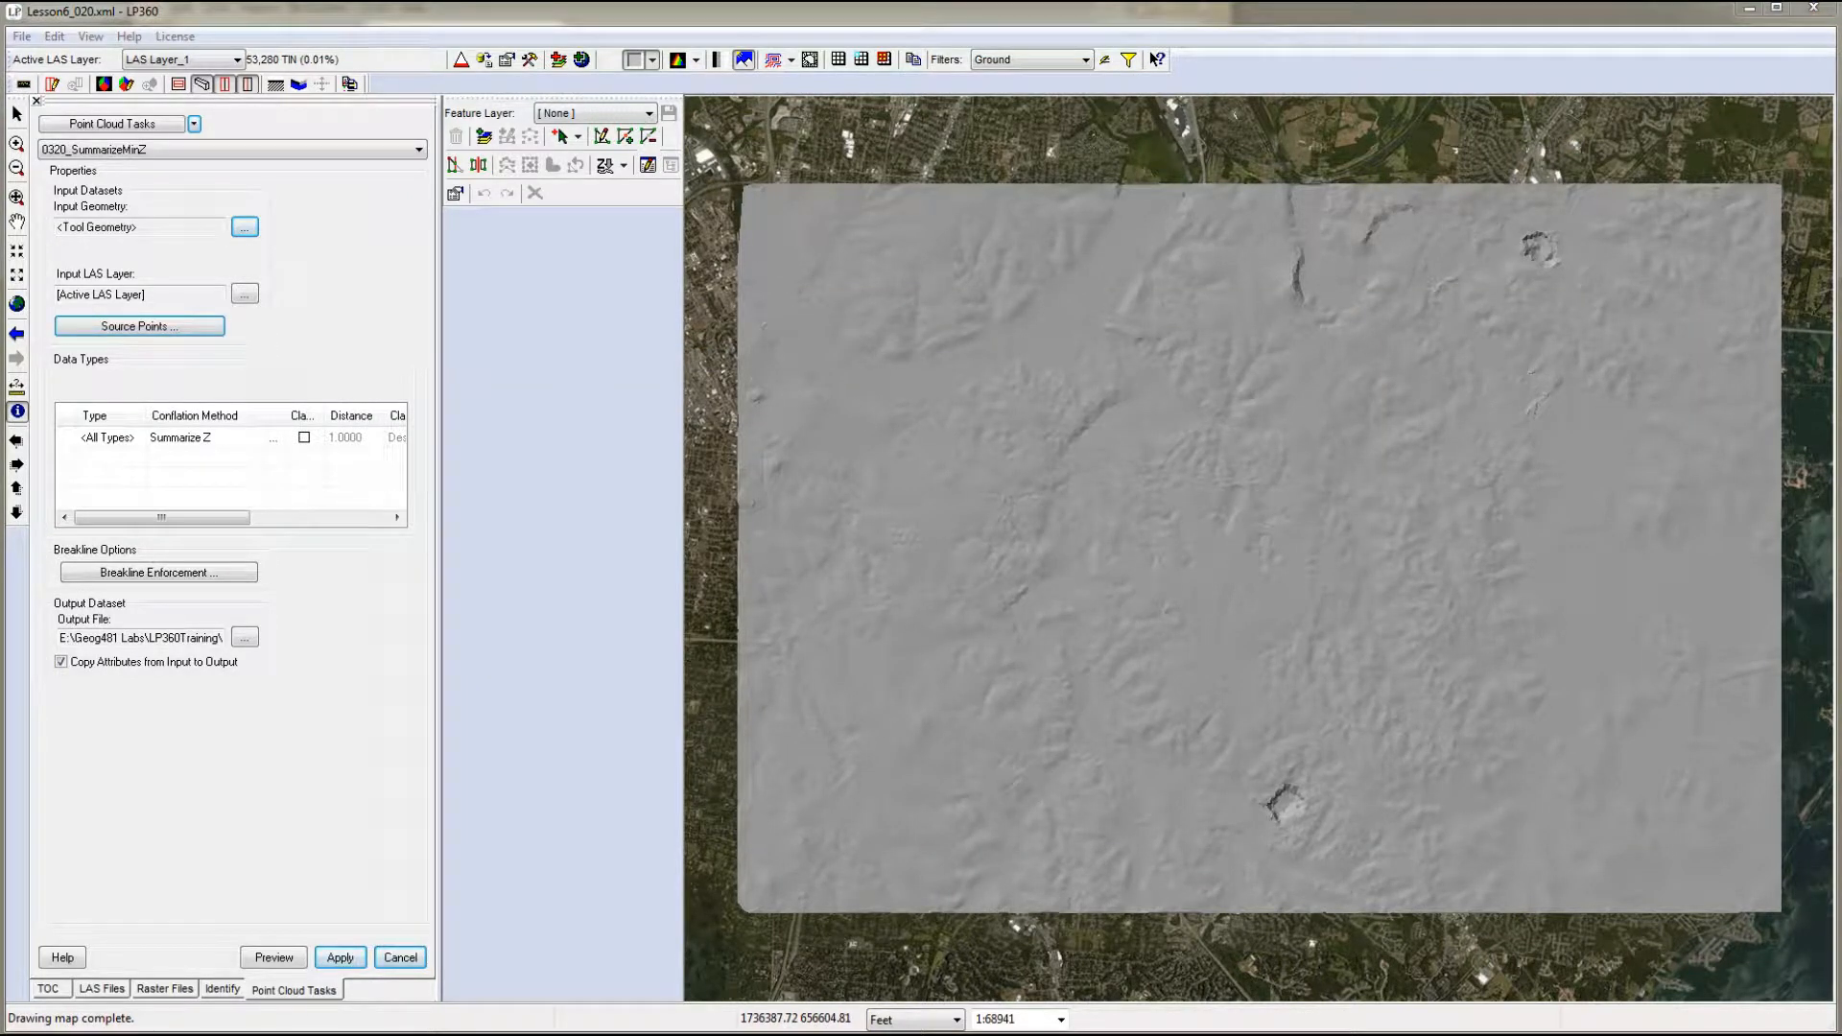
- Limit the conflation task's source points to the Ground, Water and Buffered Ground classes
click(139, 327)
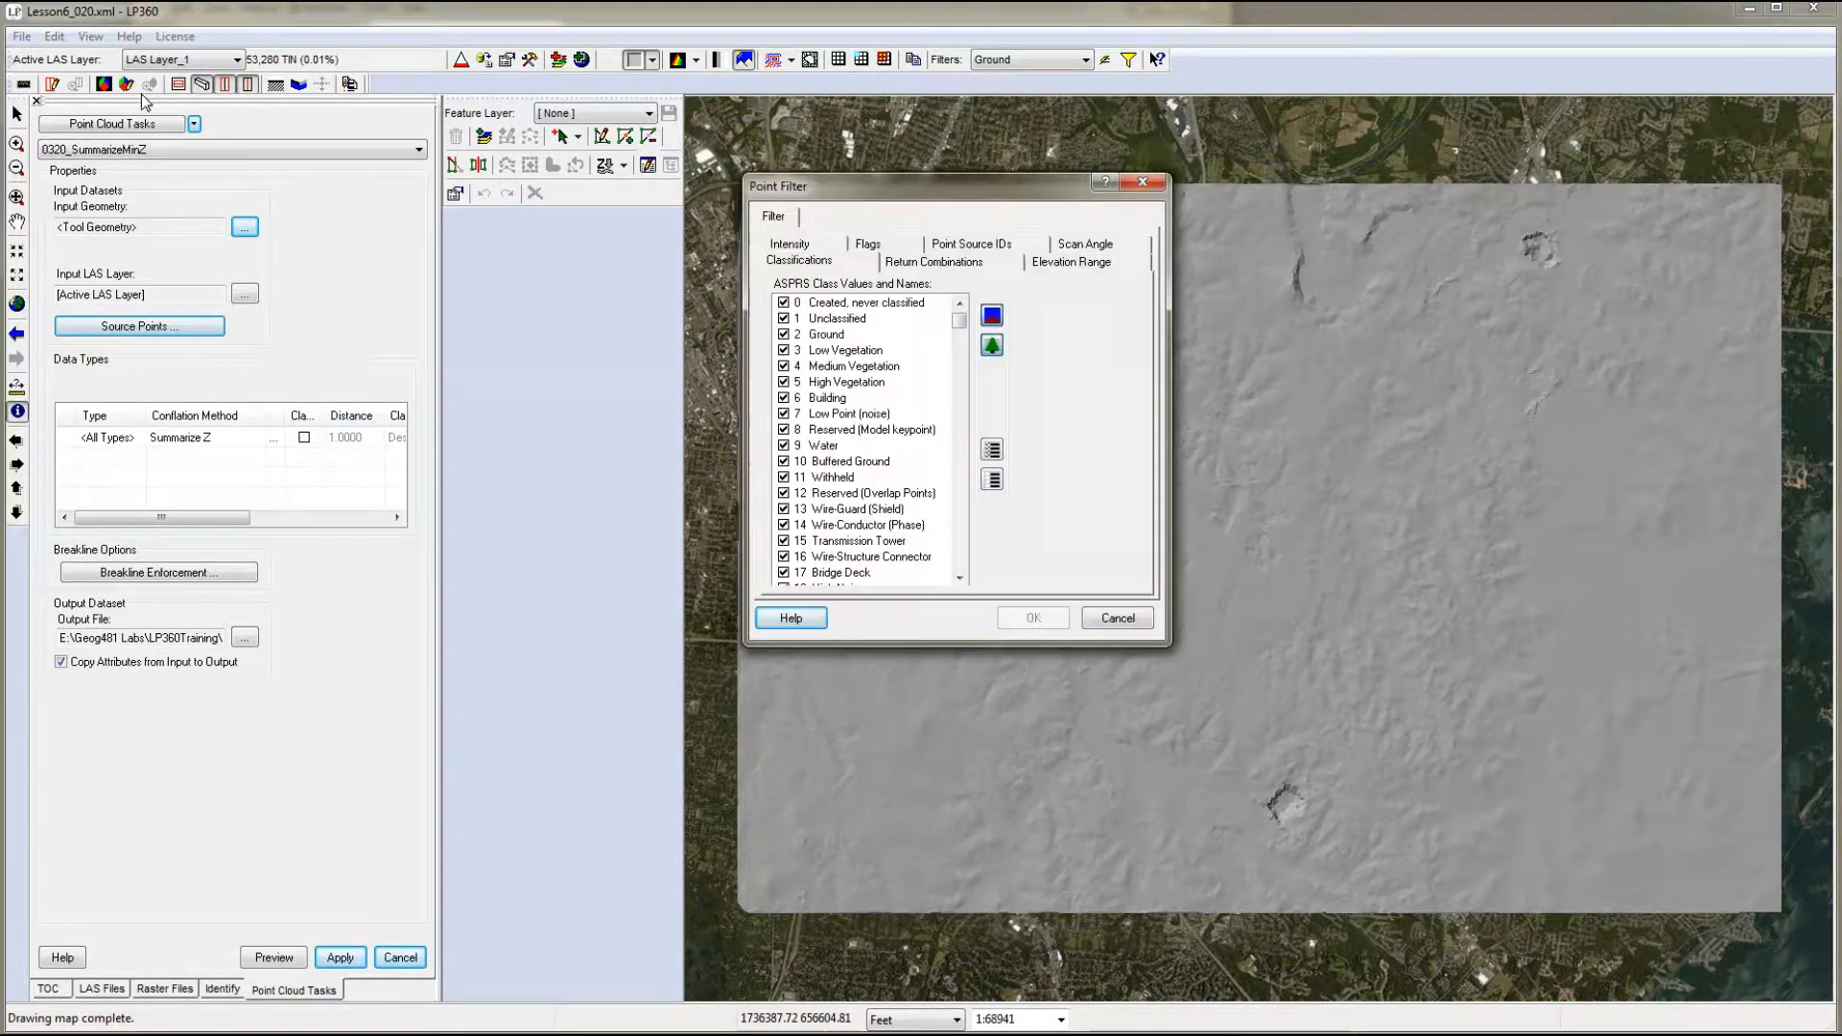
click(993, 480)
click(785, 334)
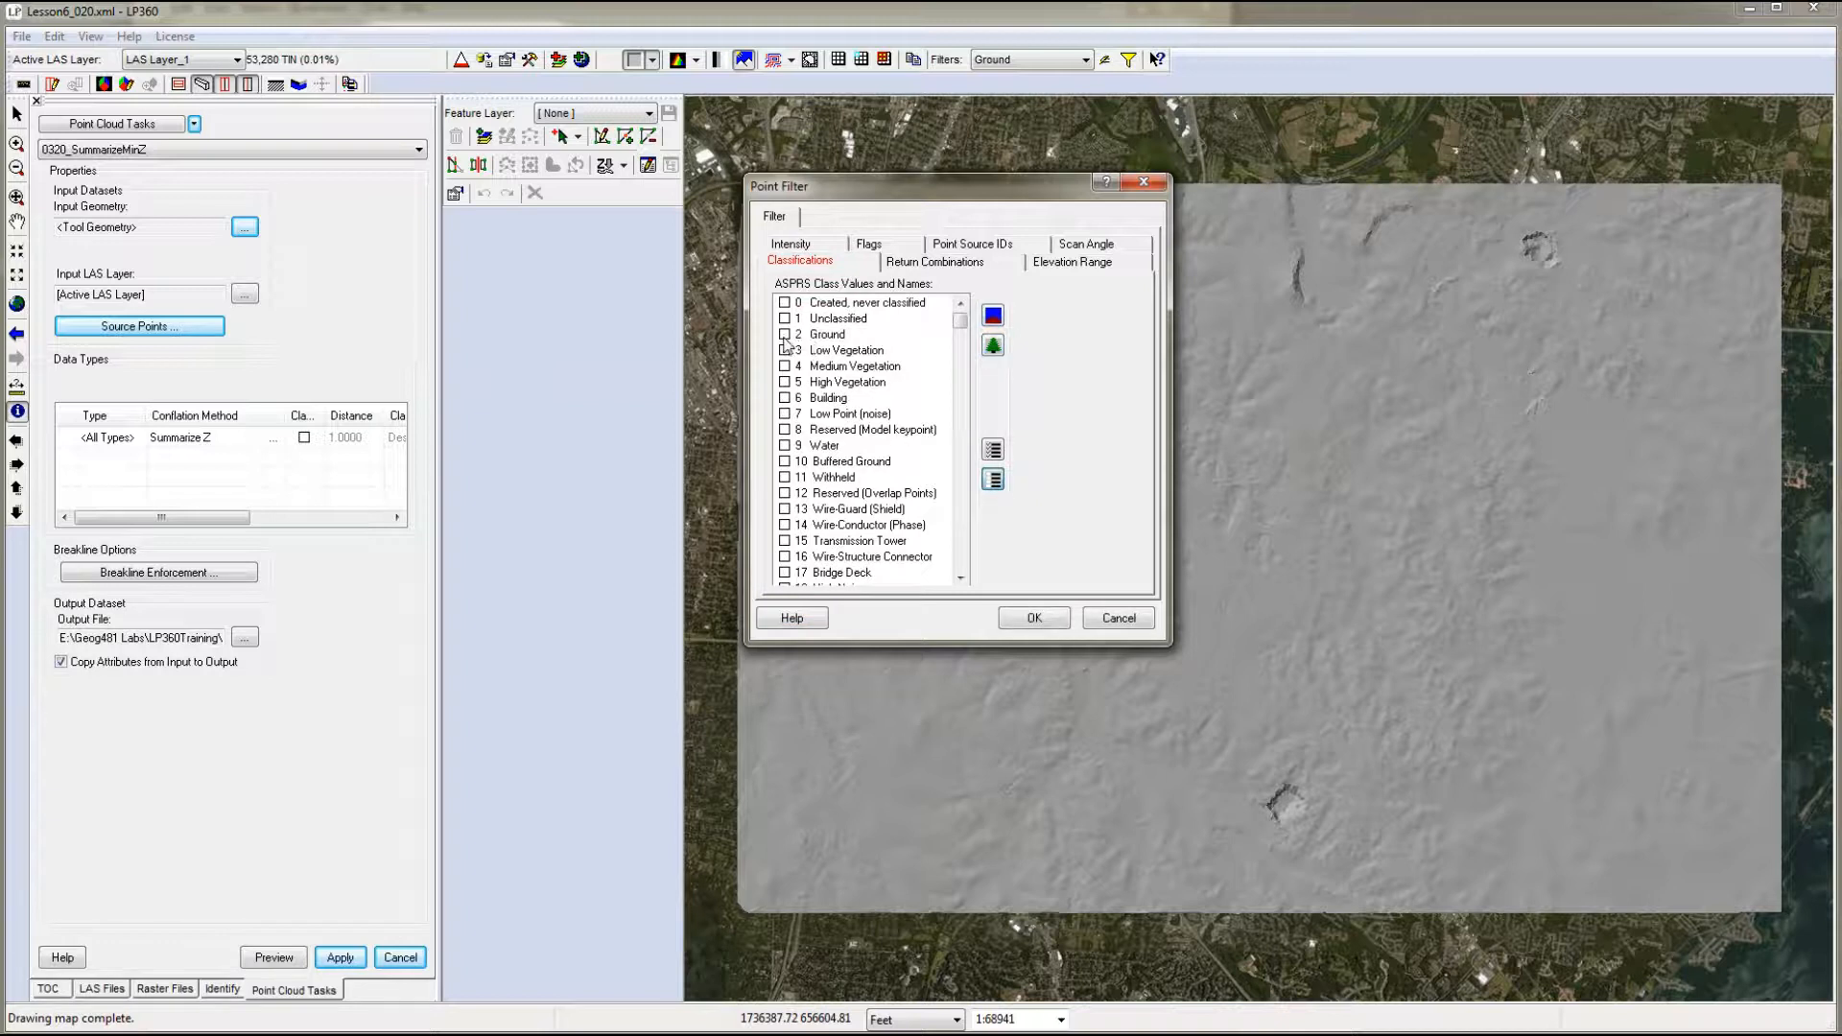
click(785, 462)
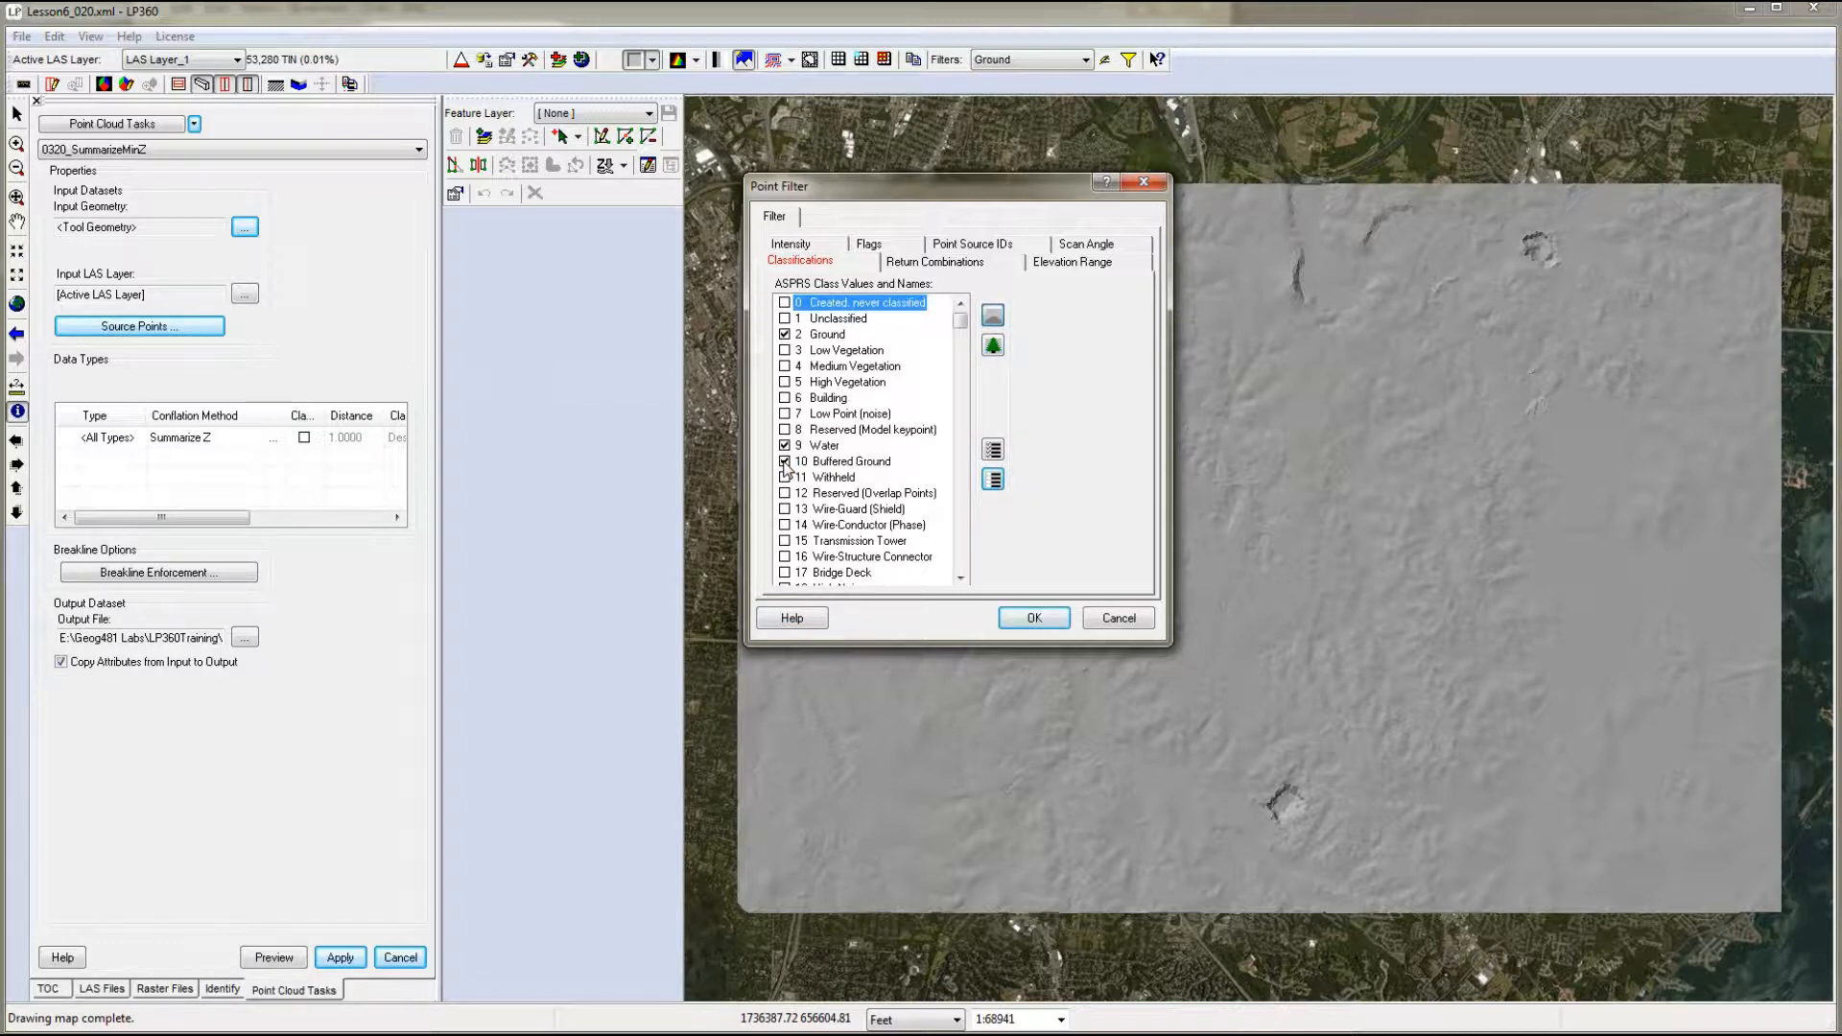
click(1036, 619)
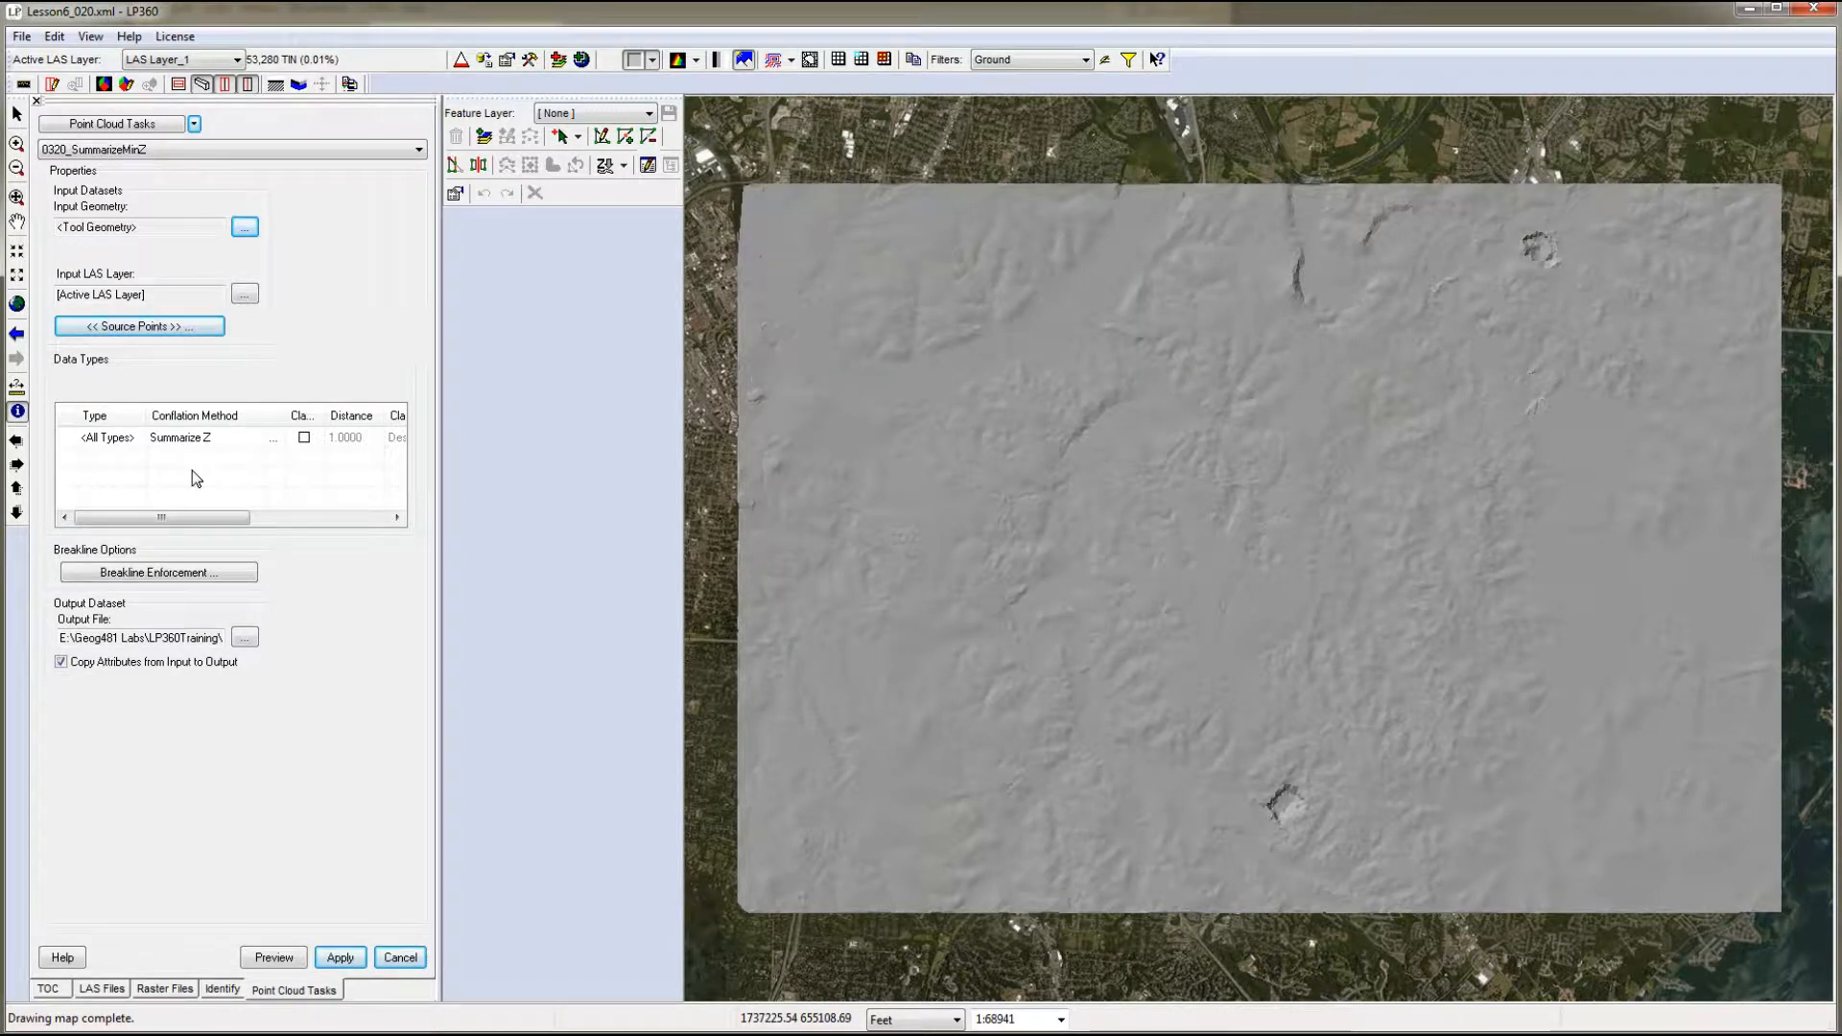
- Configure the Summarize Z conflation method to create flat 3D features with Minimum Z from points completely within the input geometry
click(210, 439)
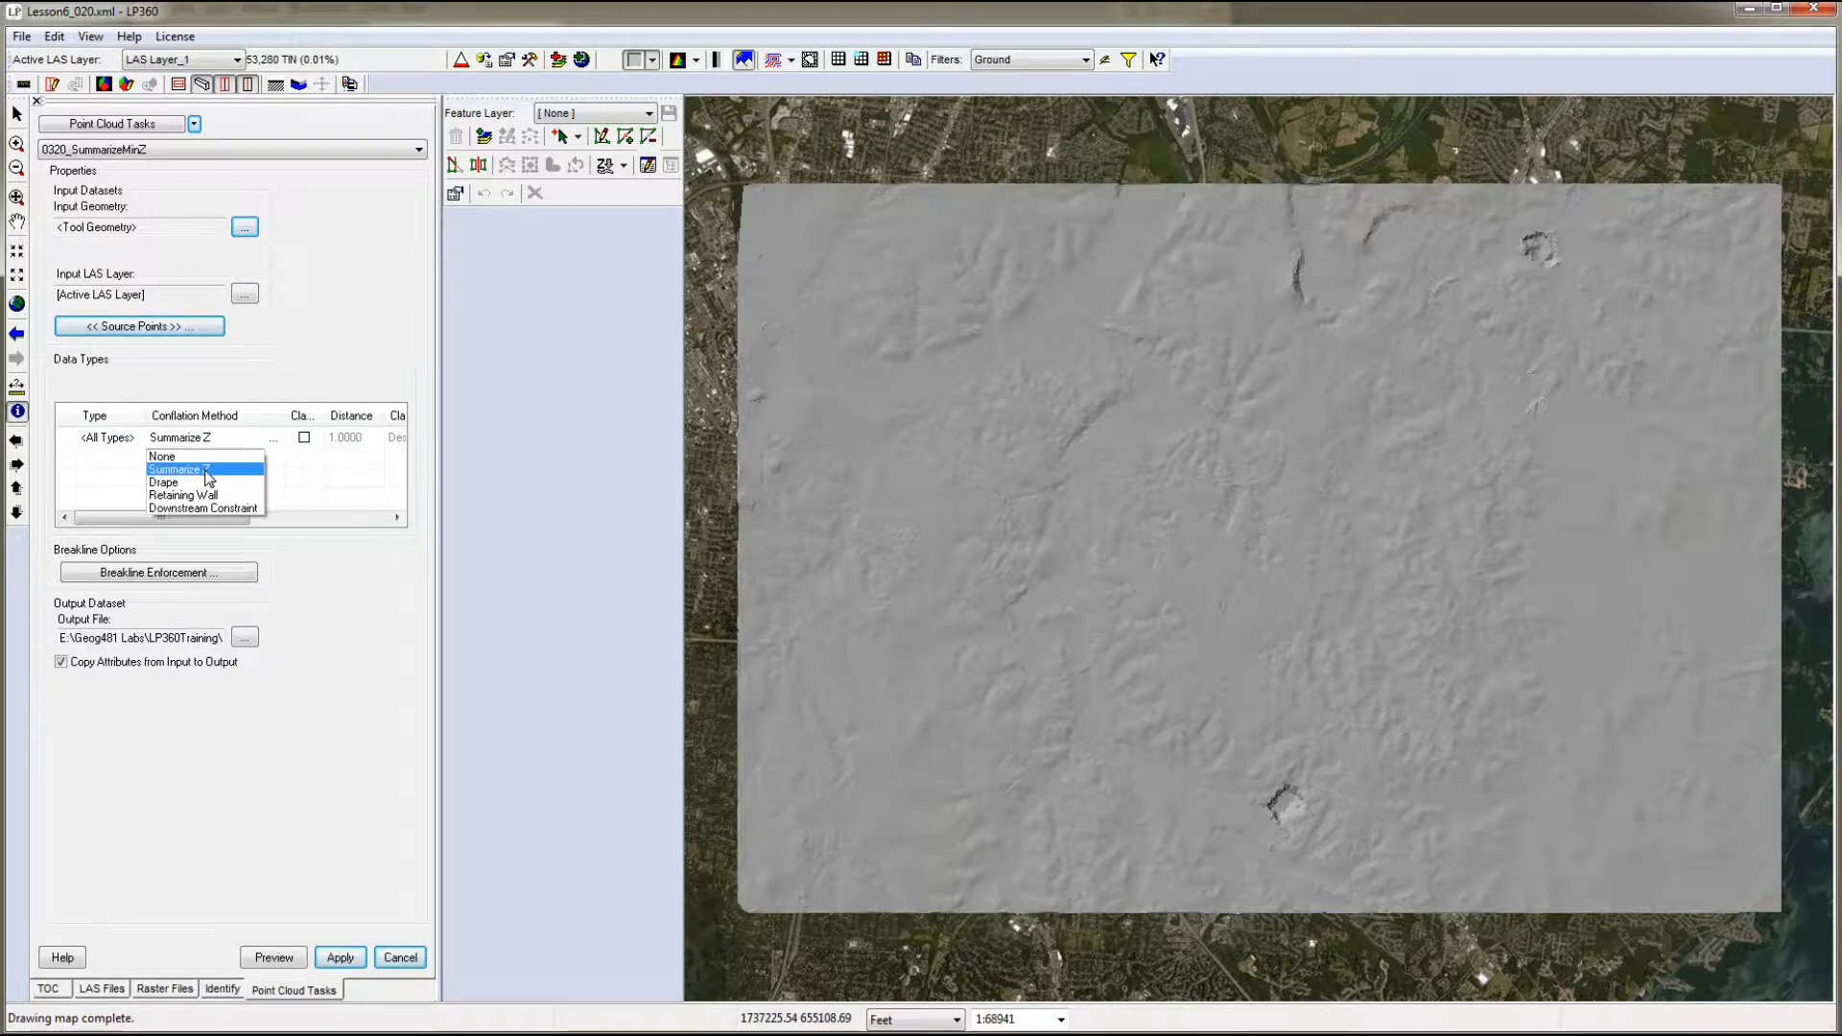
click(207, 470)
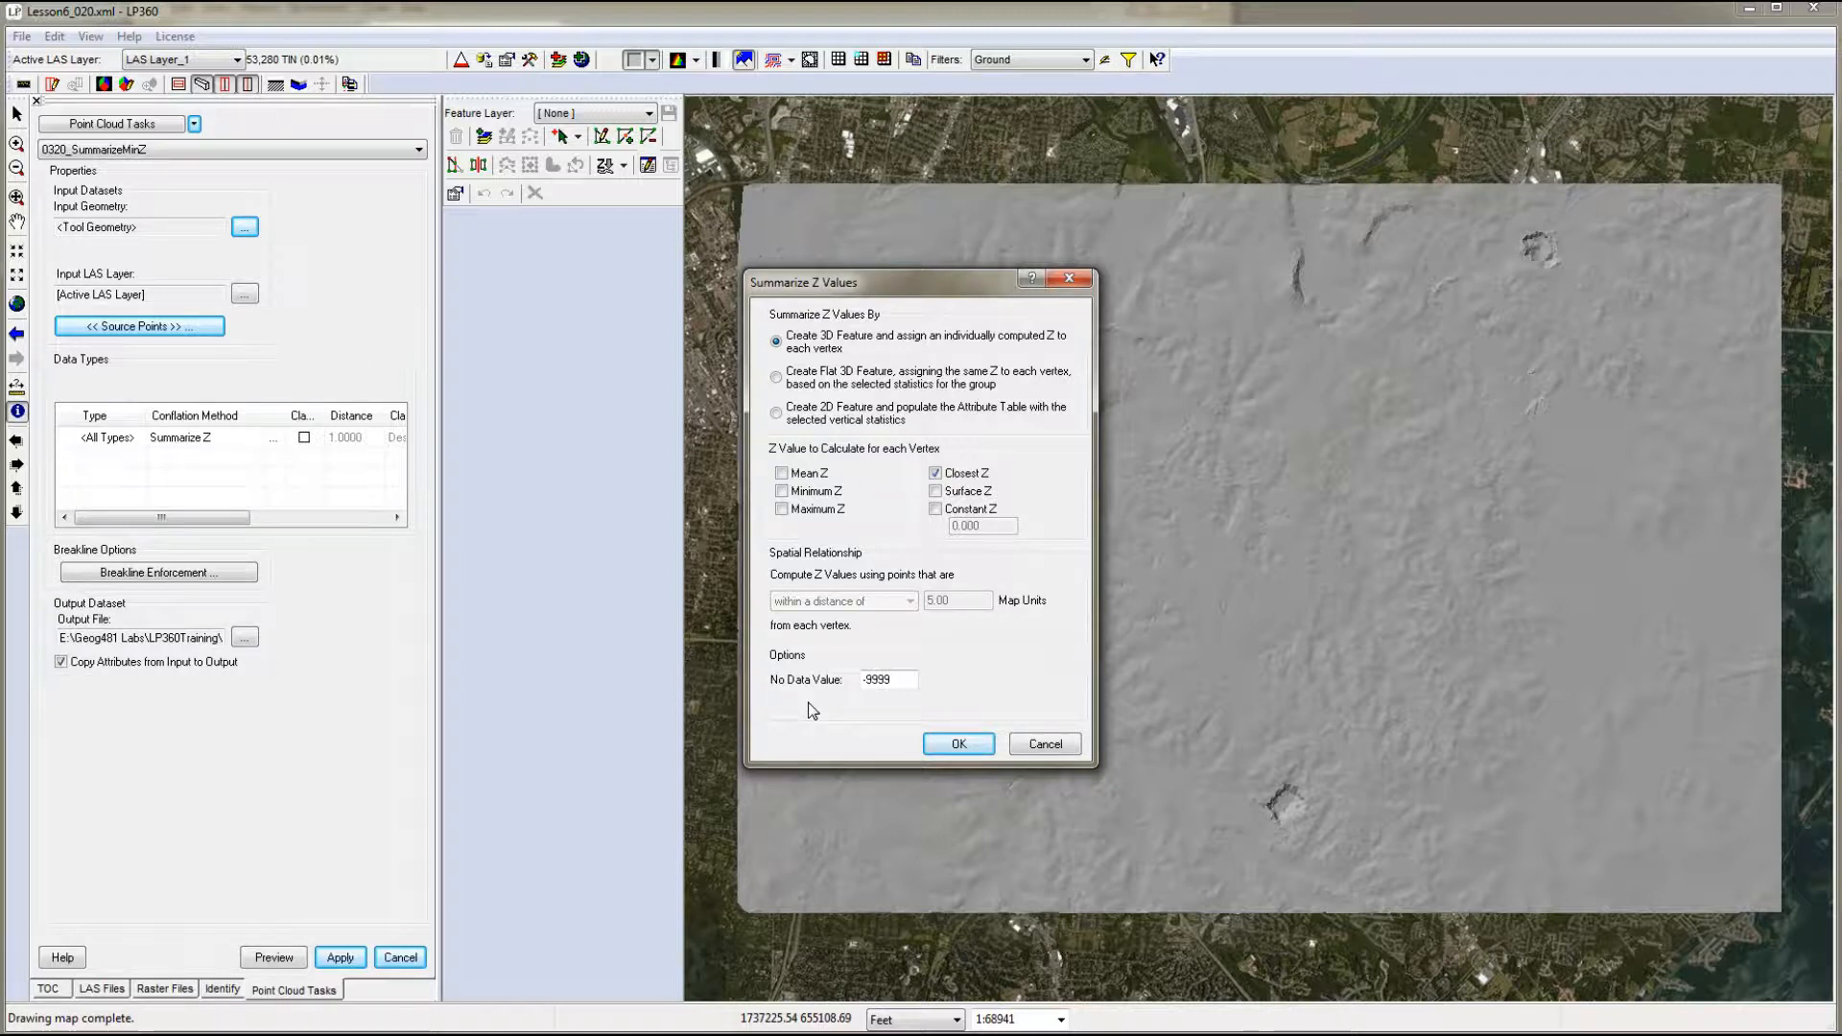
click(776, 377)
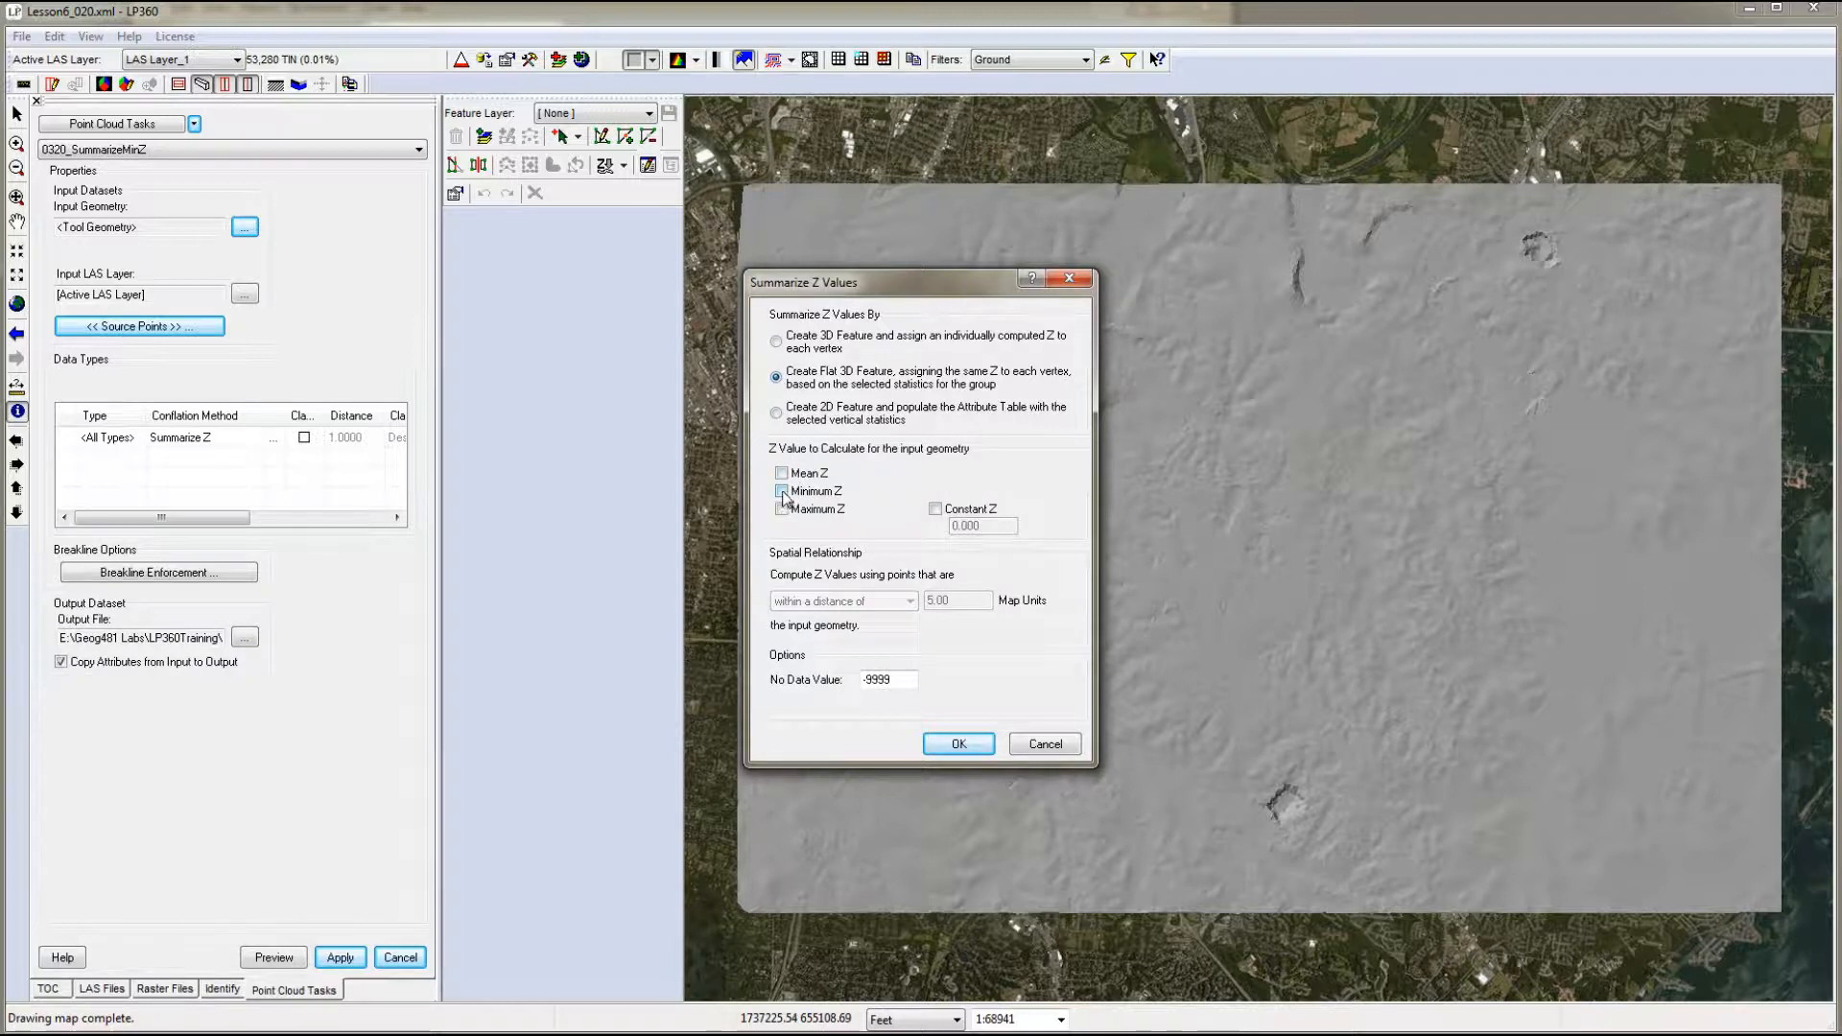
click(782, 491)
click(662, 605)
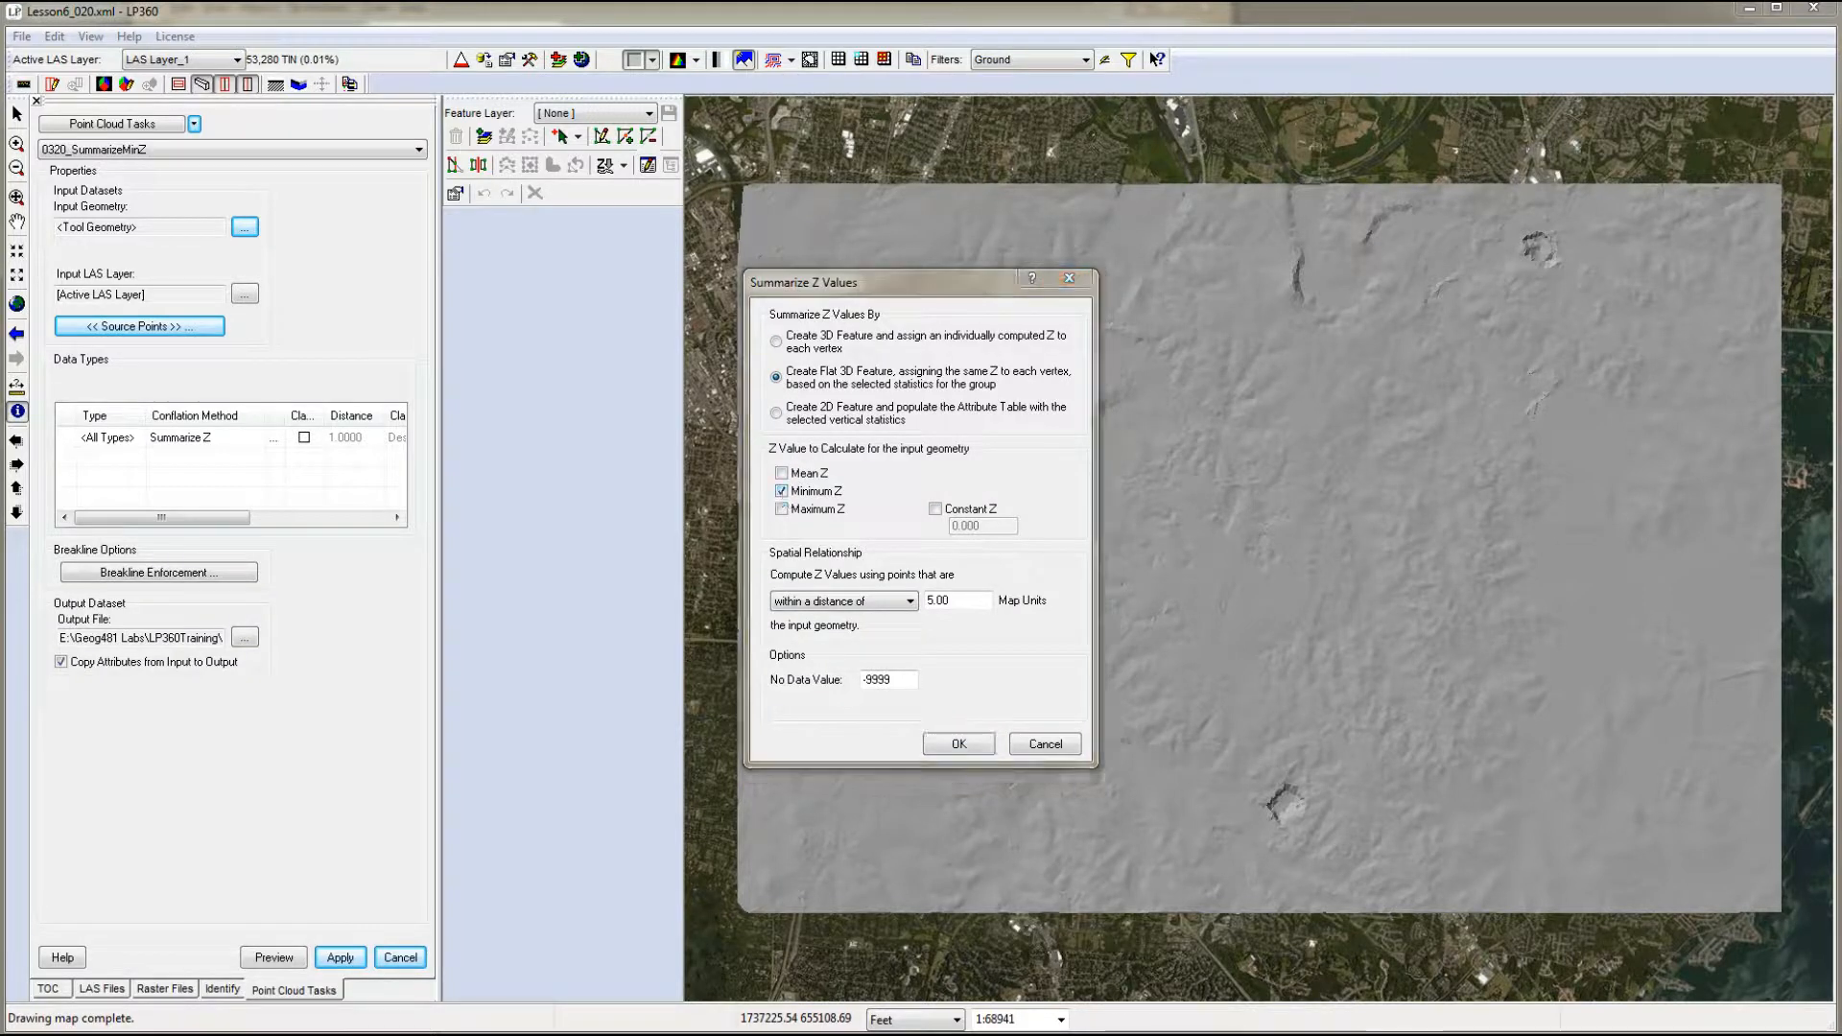
click(875, 603)
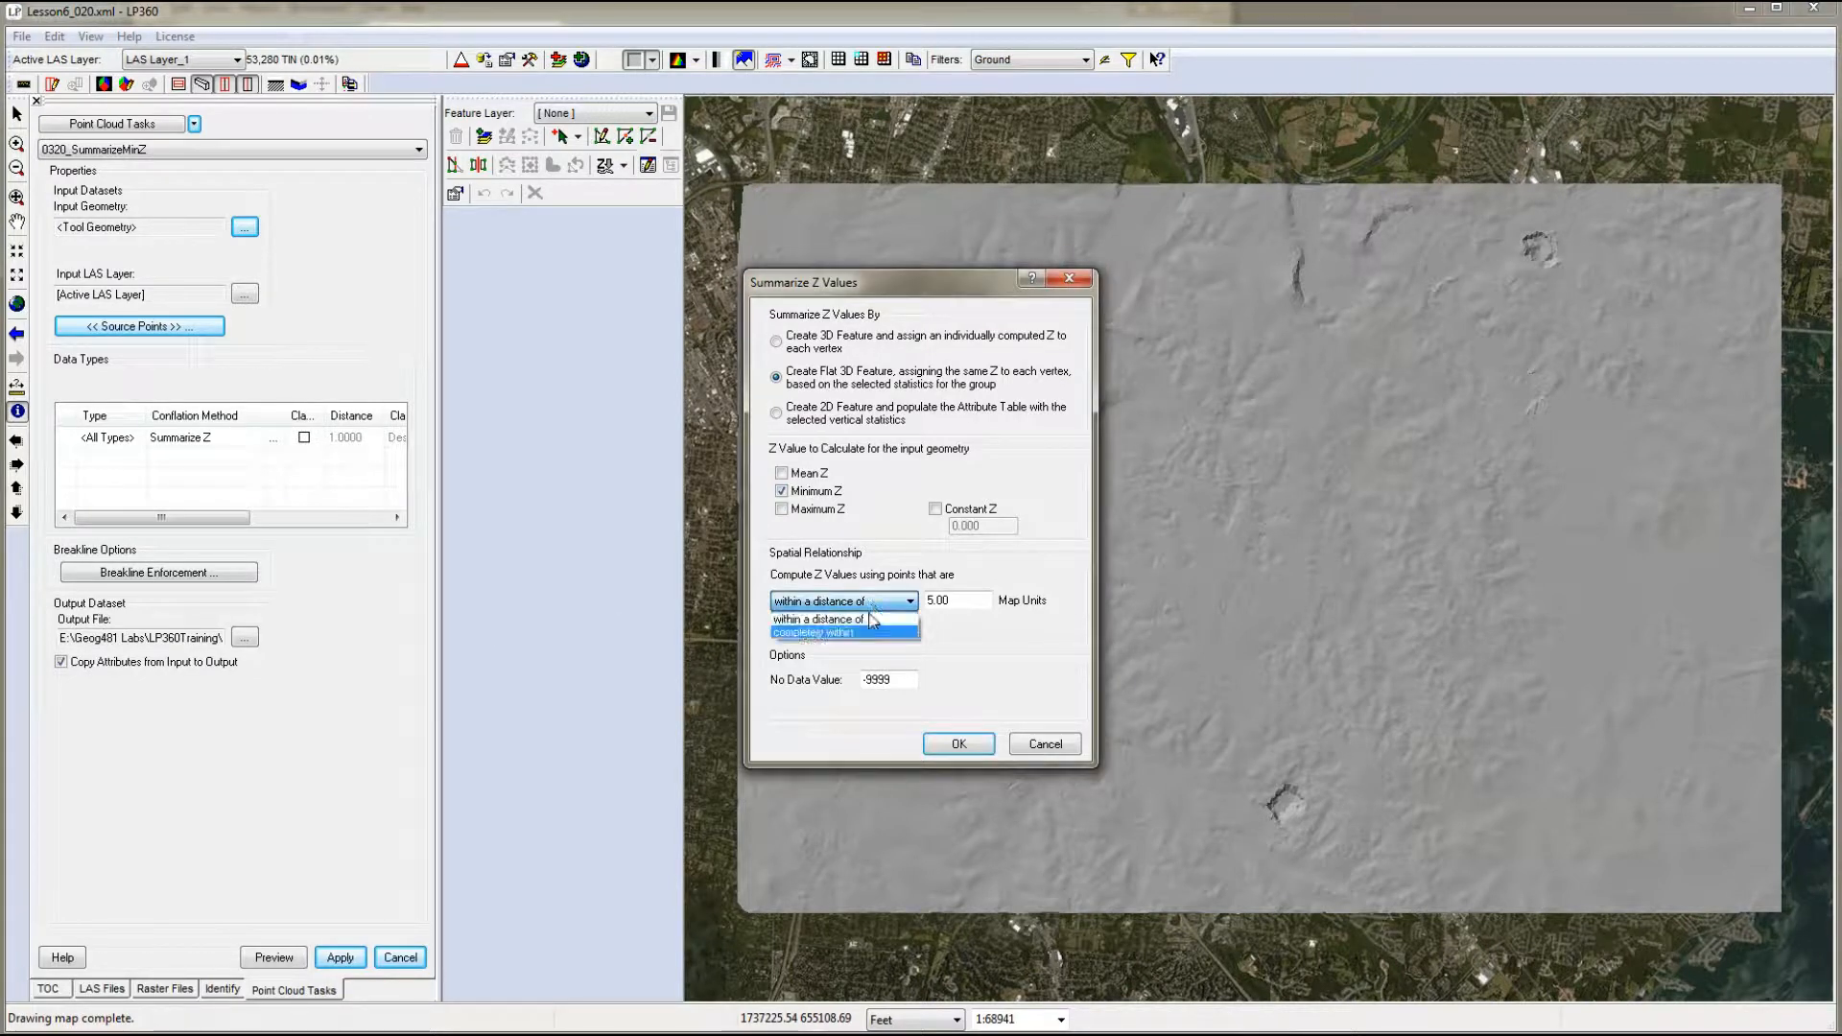
click(855, 635)
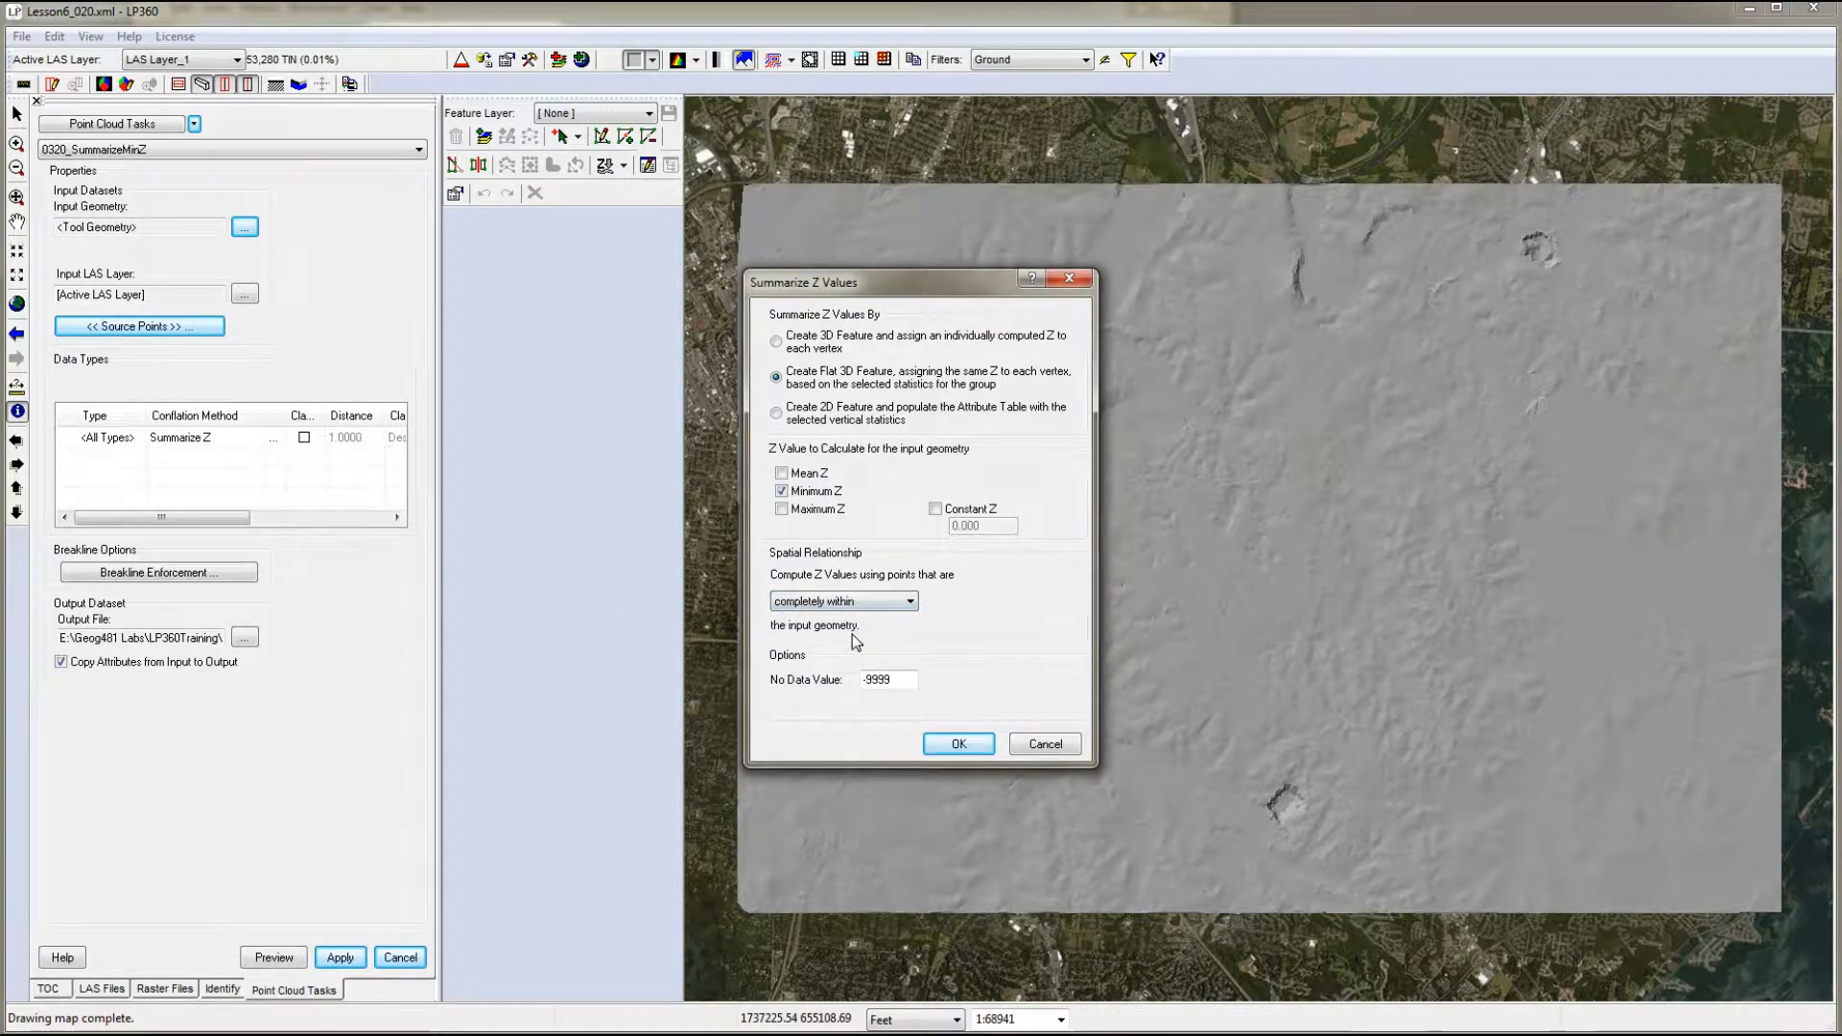
click(959, 745)
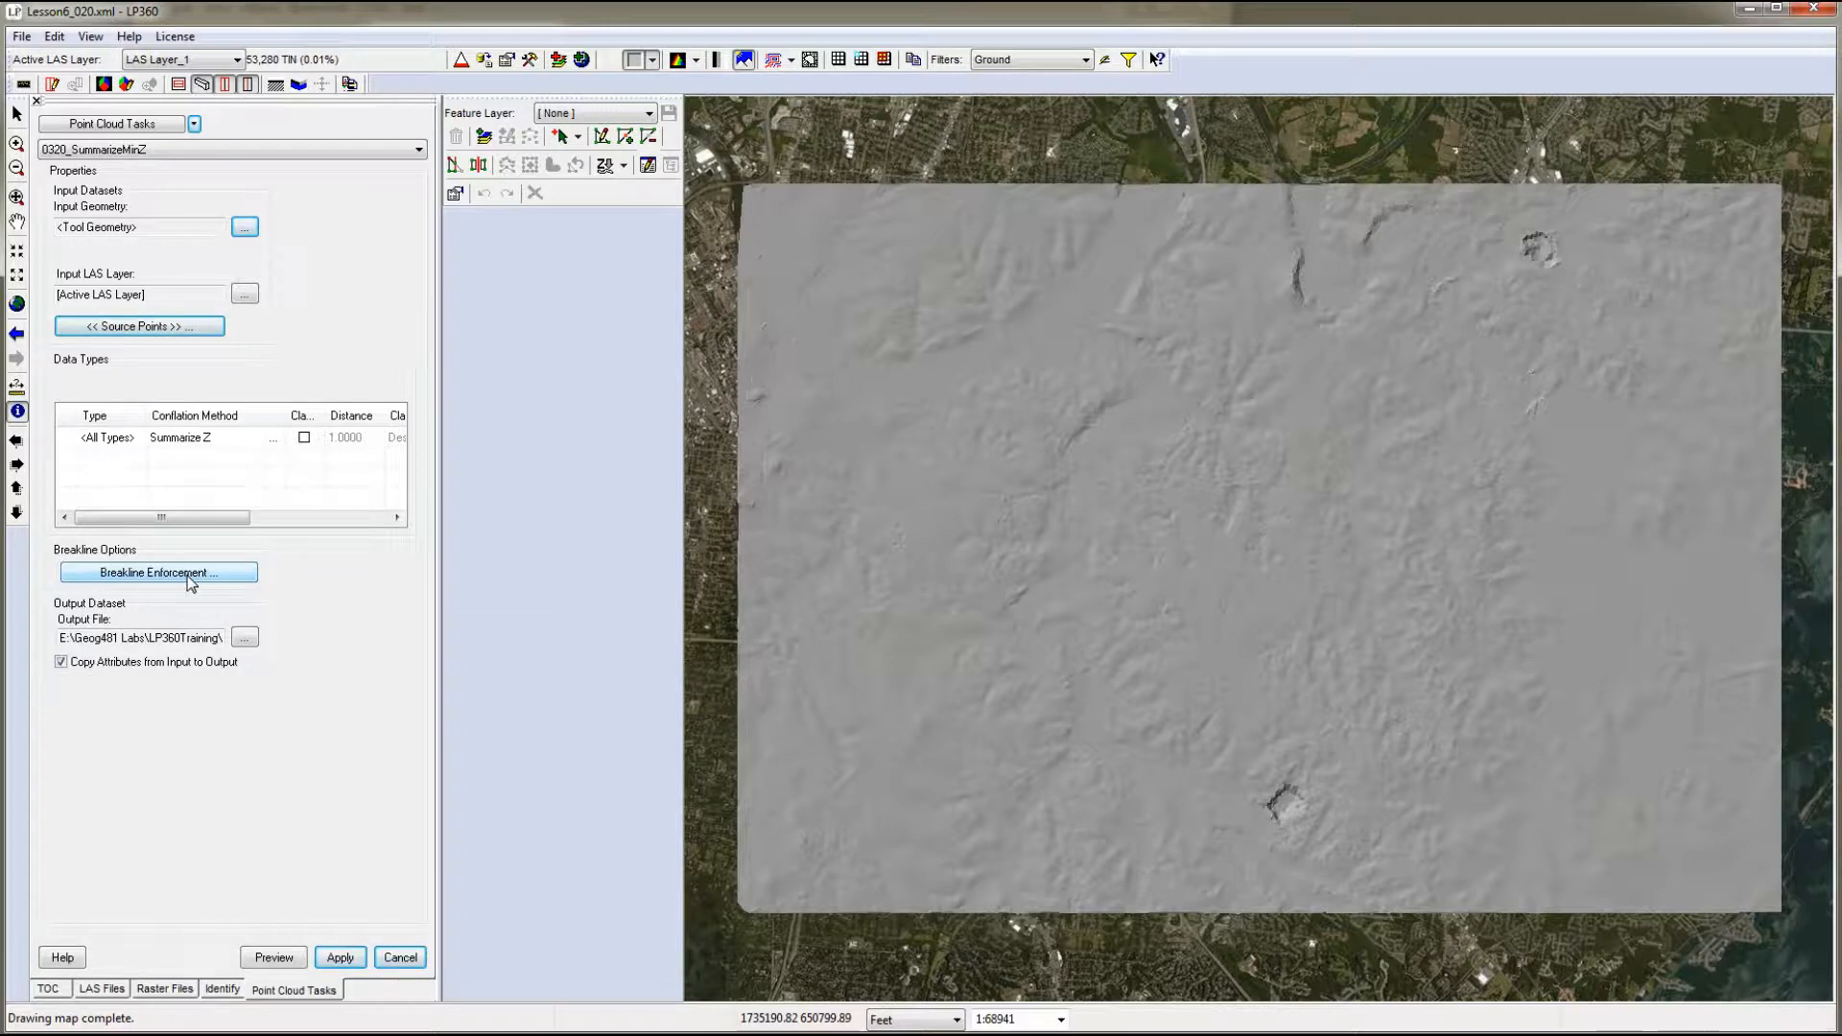
click(244, 637)
click(1689, 310)
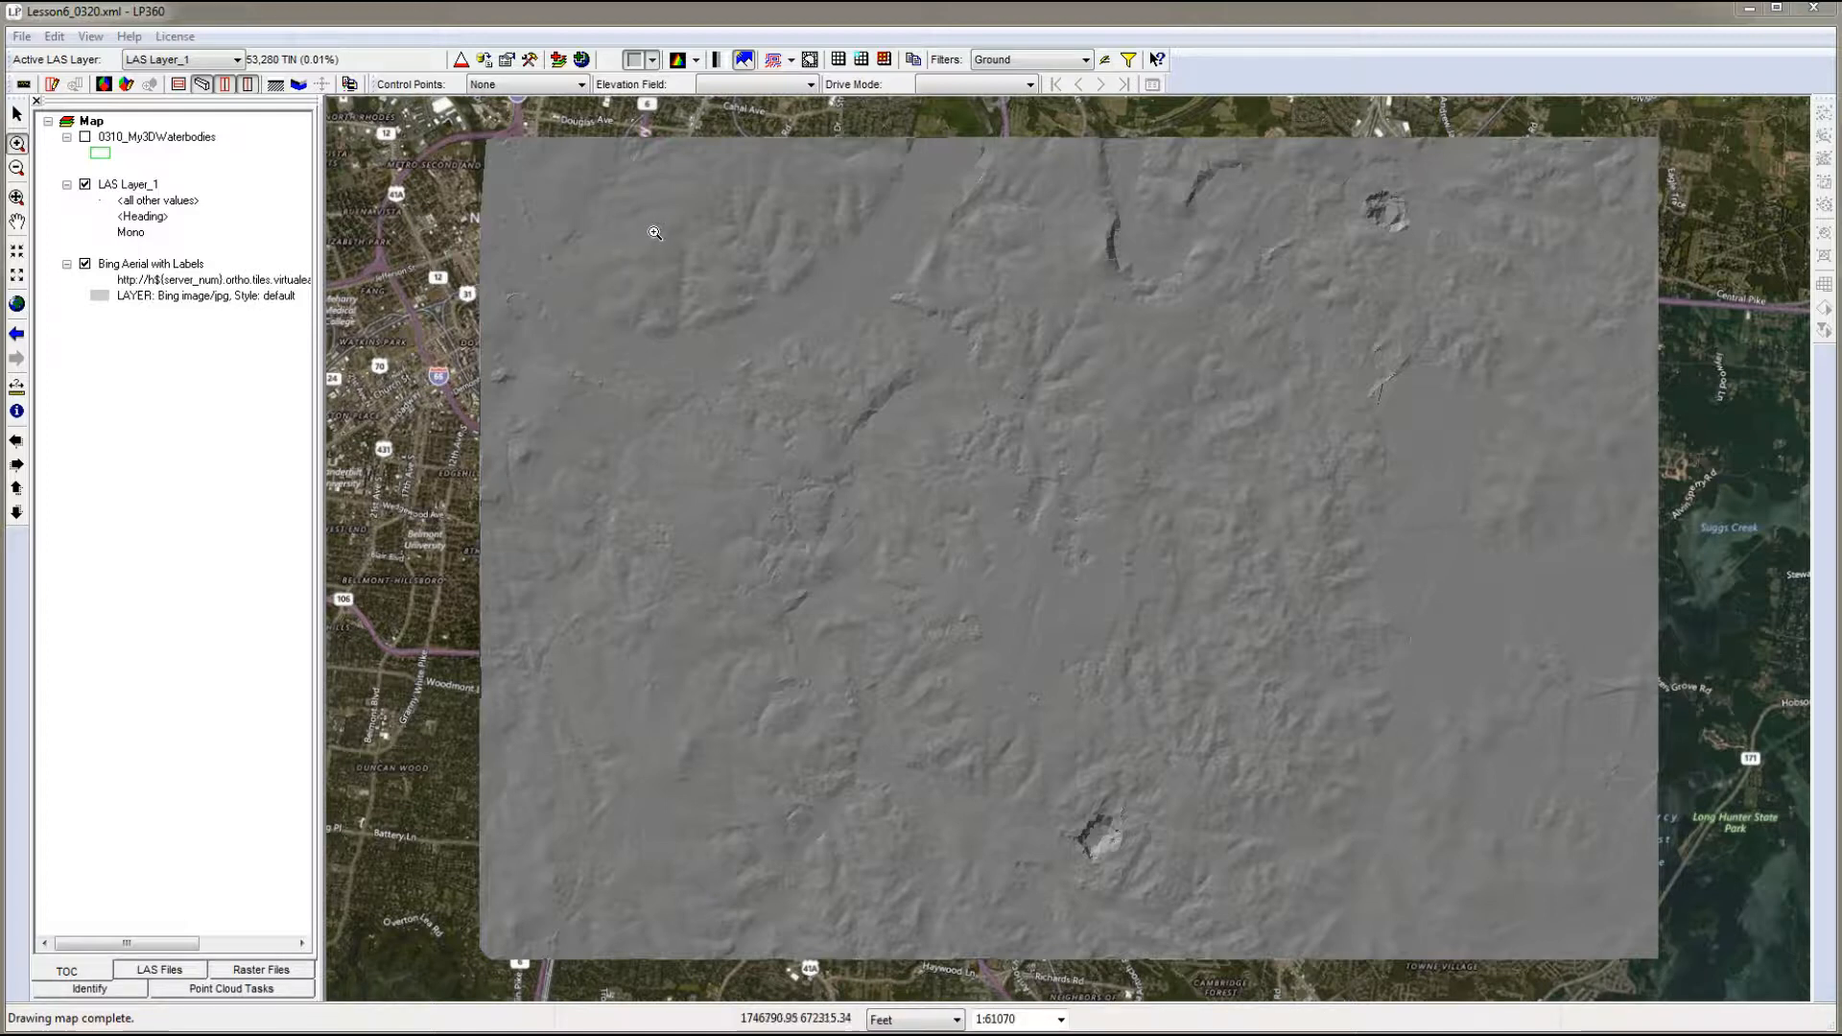
- Examine the Shelby Park pond on the aerial imagery with LAS_Layer_1 hidden, and compare it with the LAS surface and the 0310_My3DWaterbodies outlines
drag(649, 233, 811, 374)
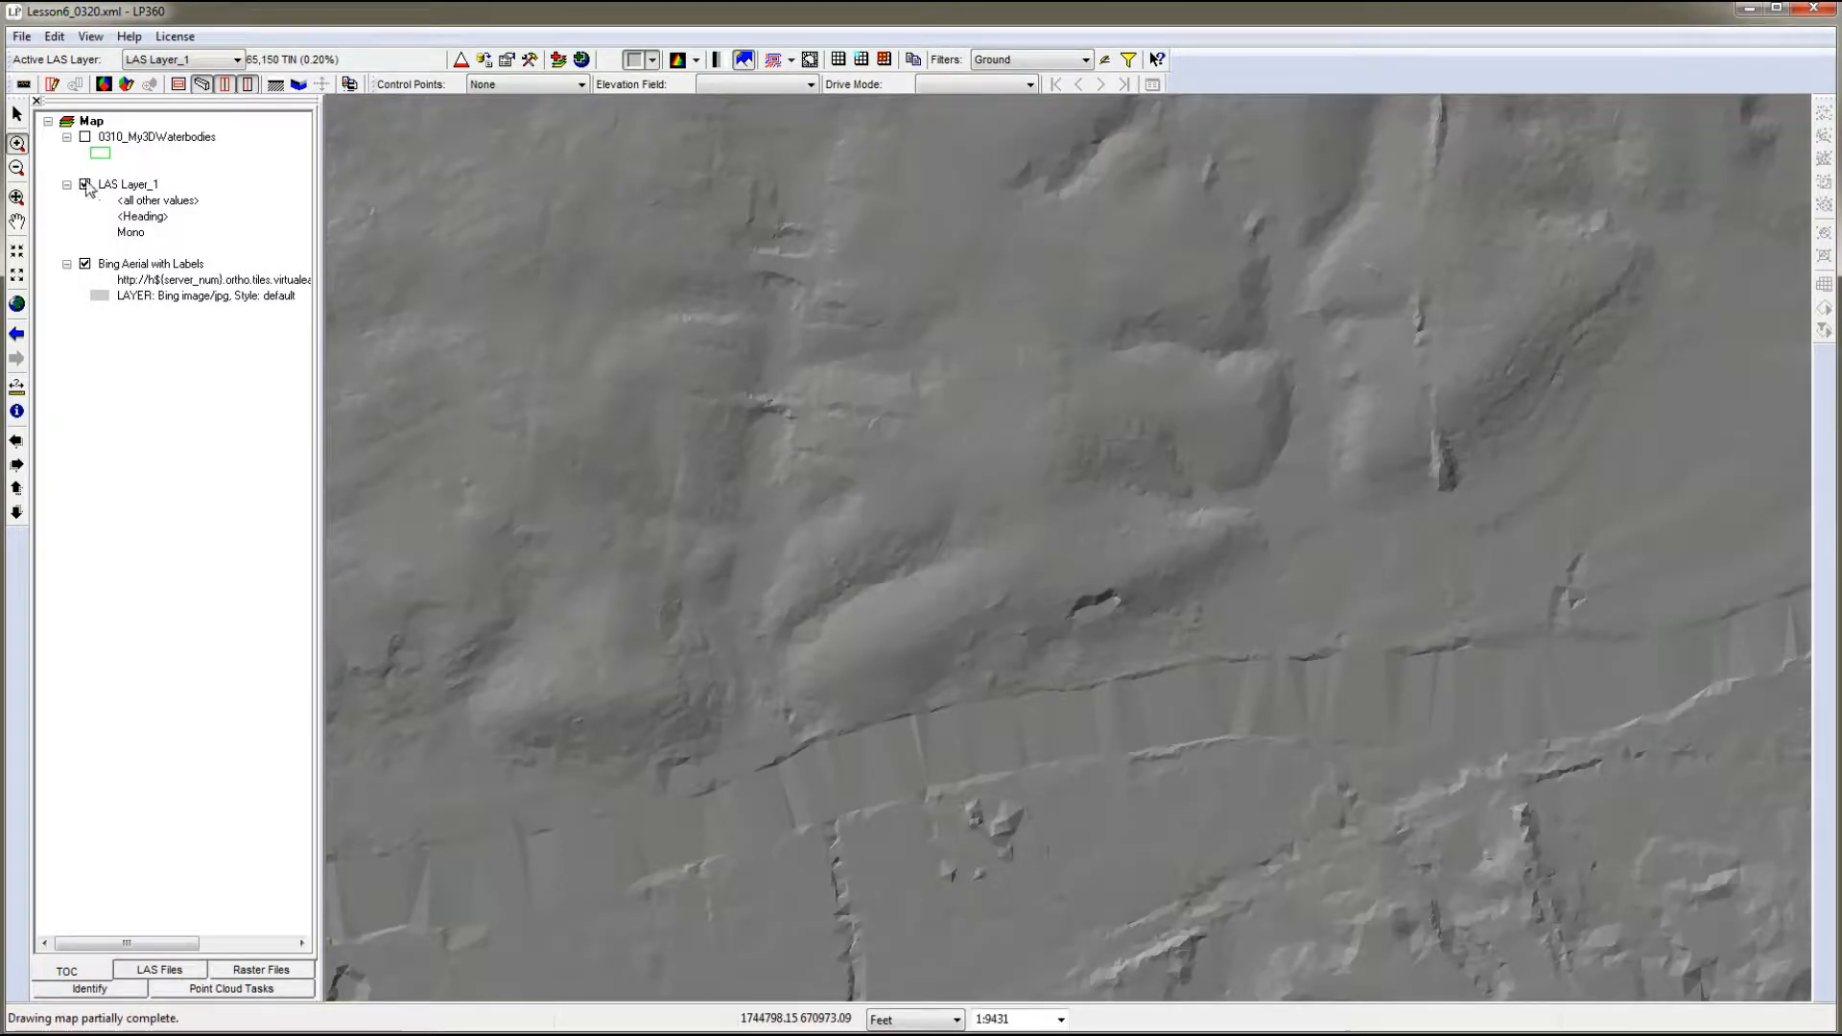
click(86, 184)
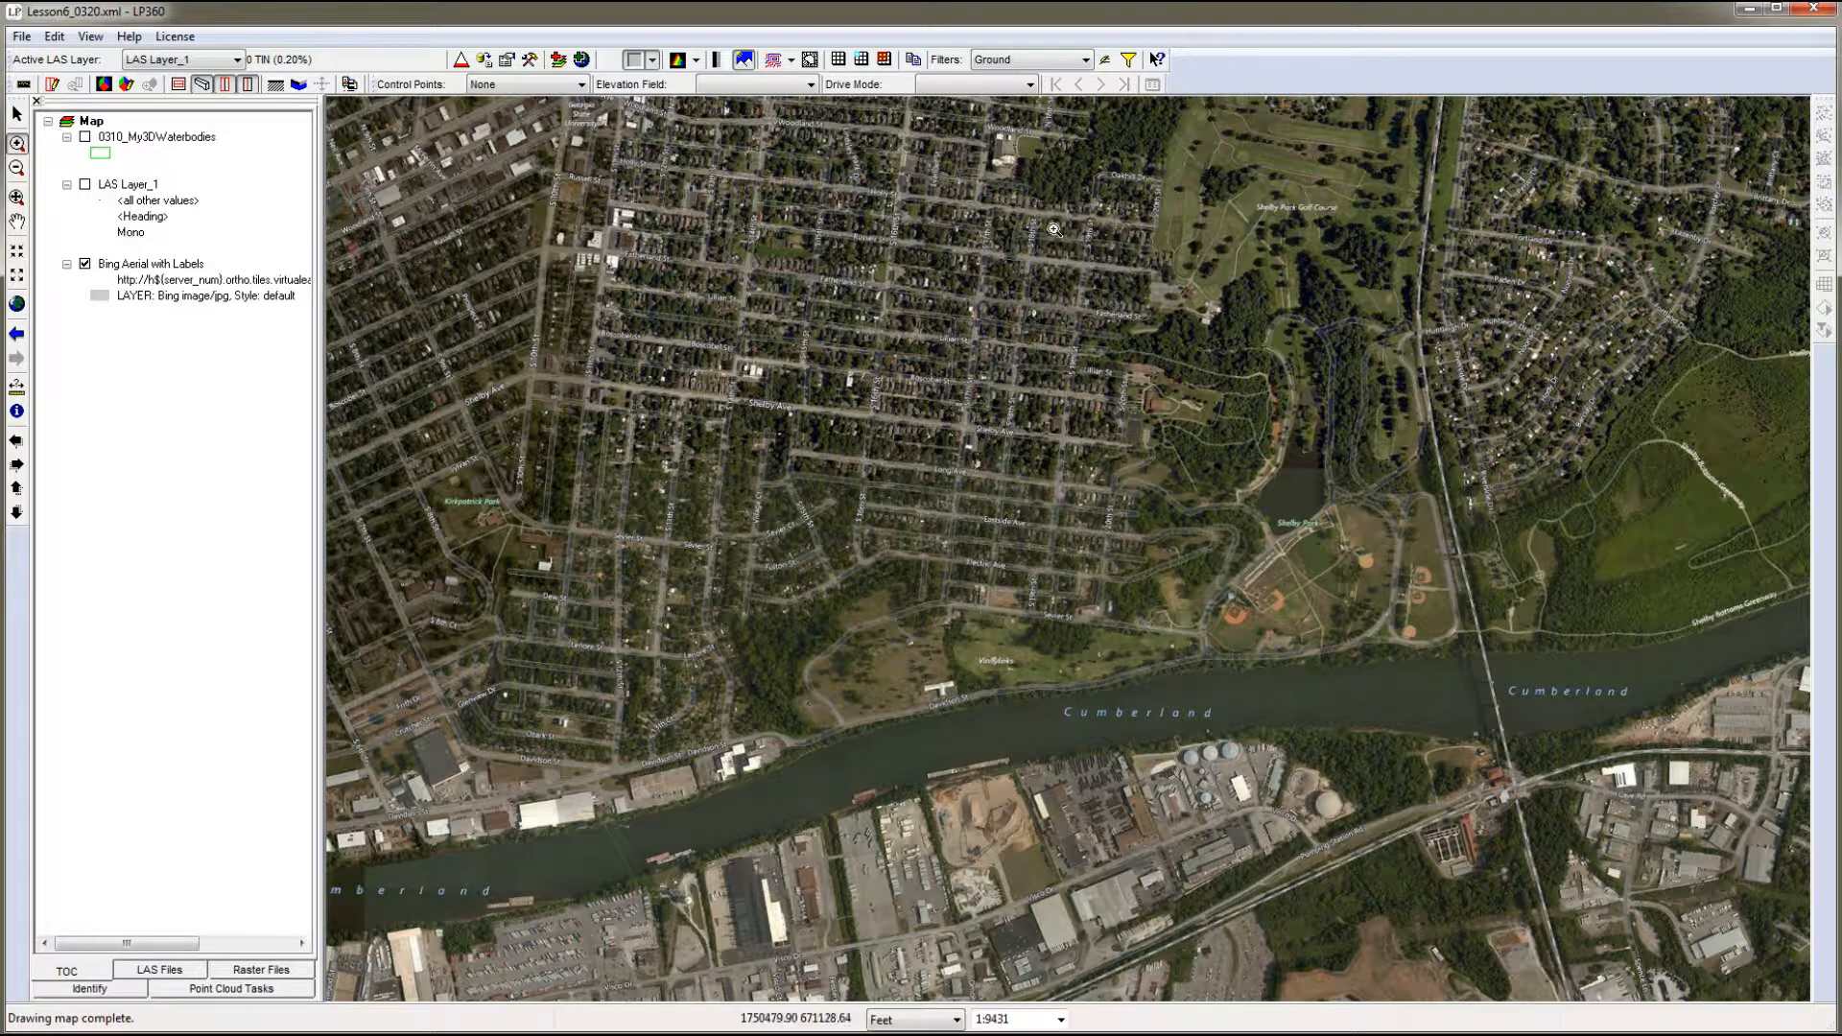
drag(1023, 228, 1551, 700)
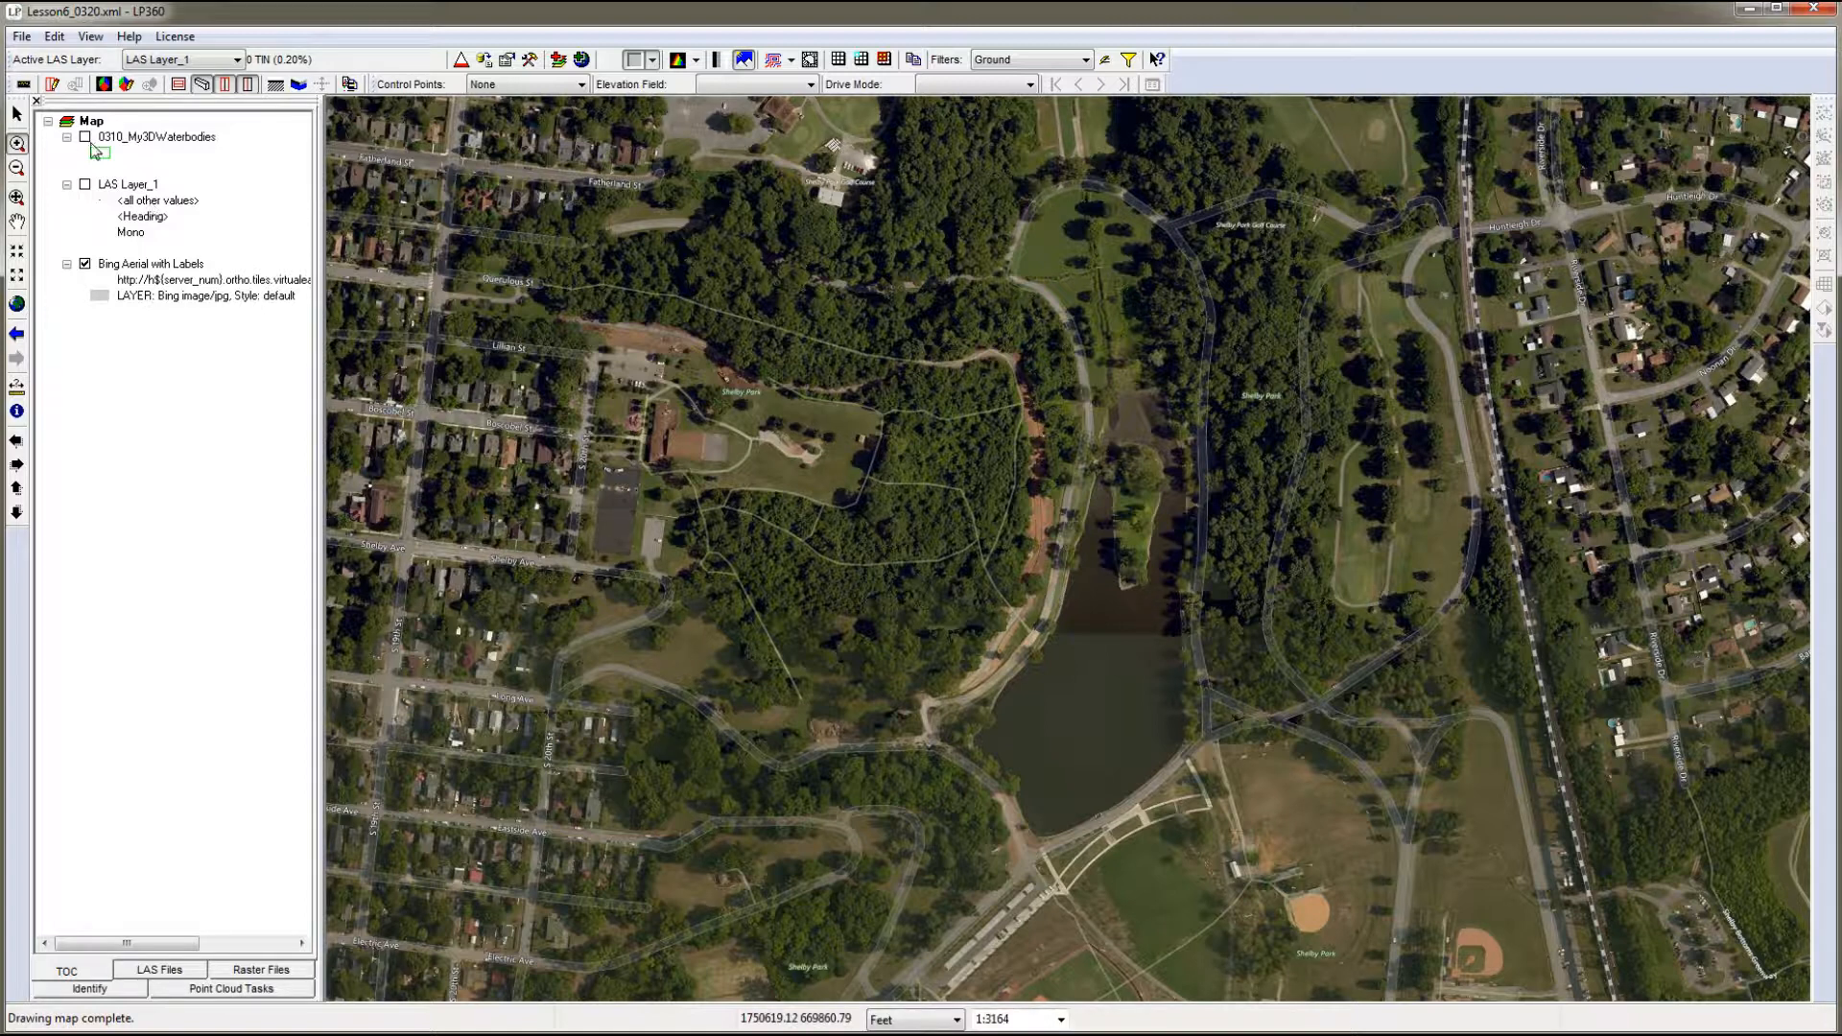
click(85, 185)
click(85, 185)
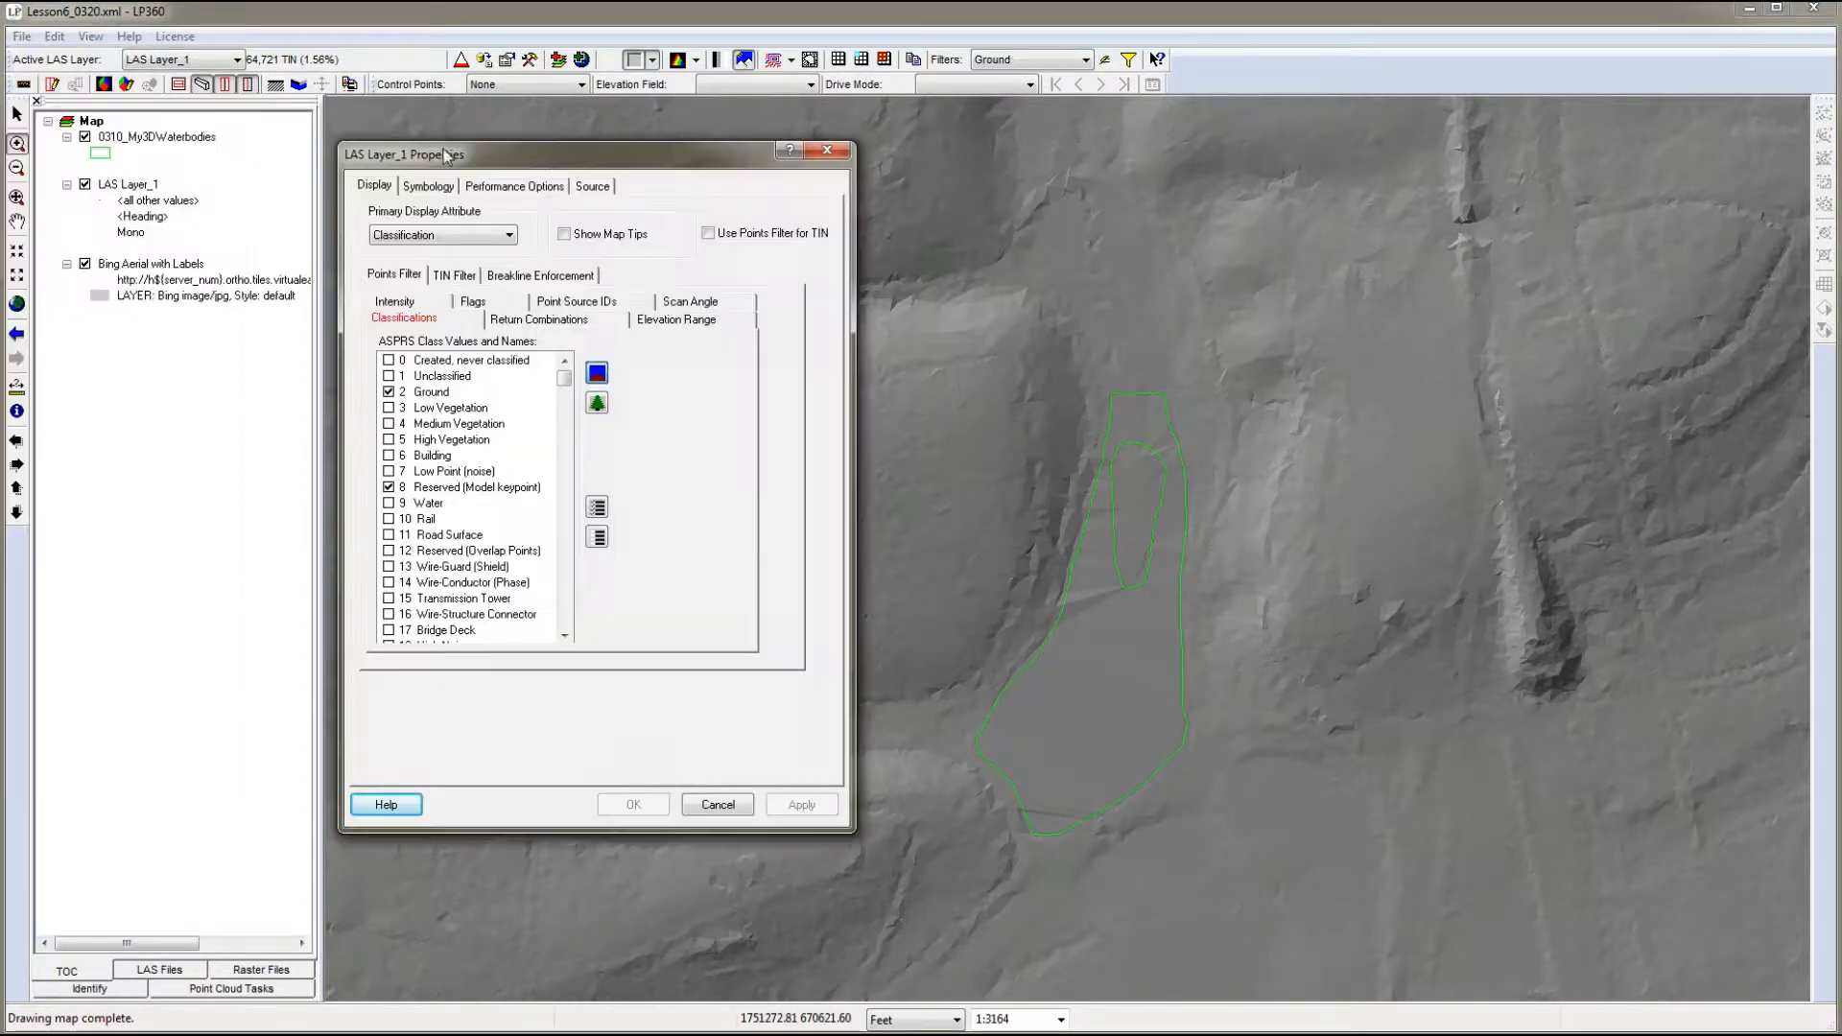
- Turn on breakline enforcement for LAS Layer_1 using 0310_My3DWaterbodies, and hide that layer's outlines
click(512, 280)
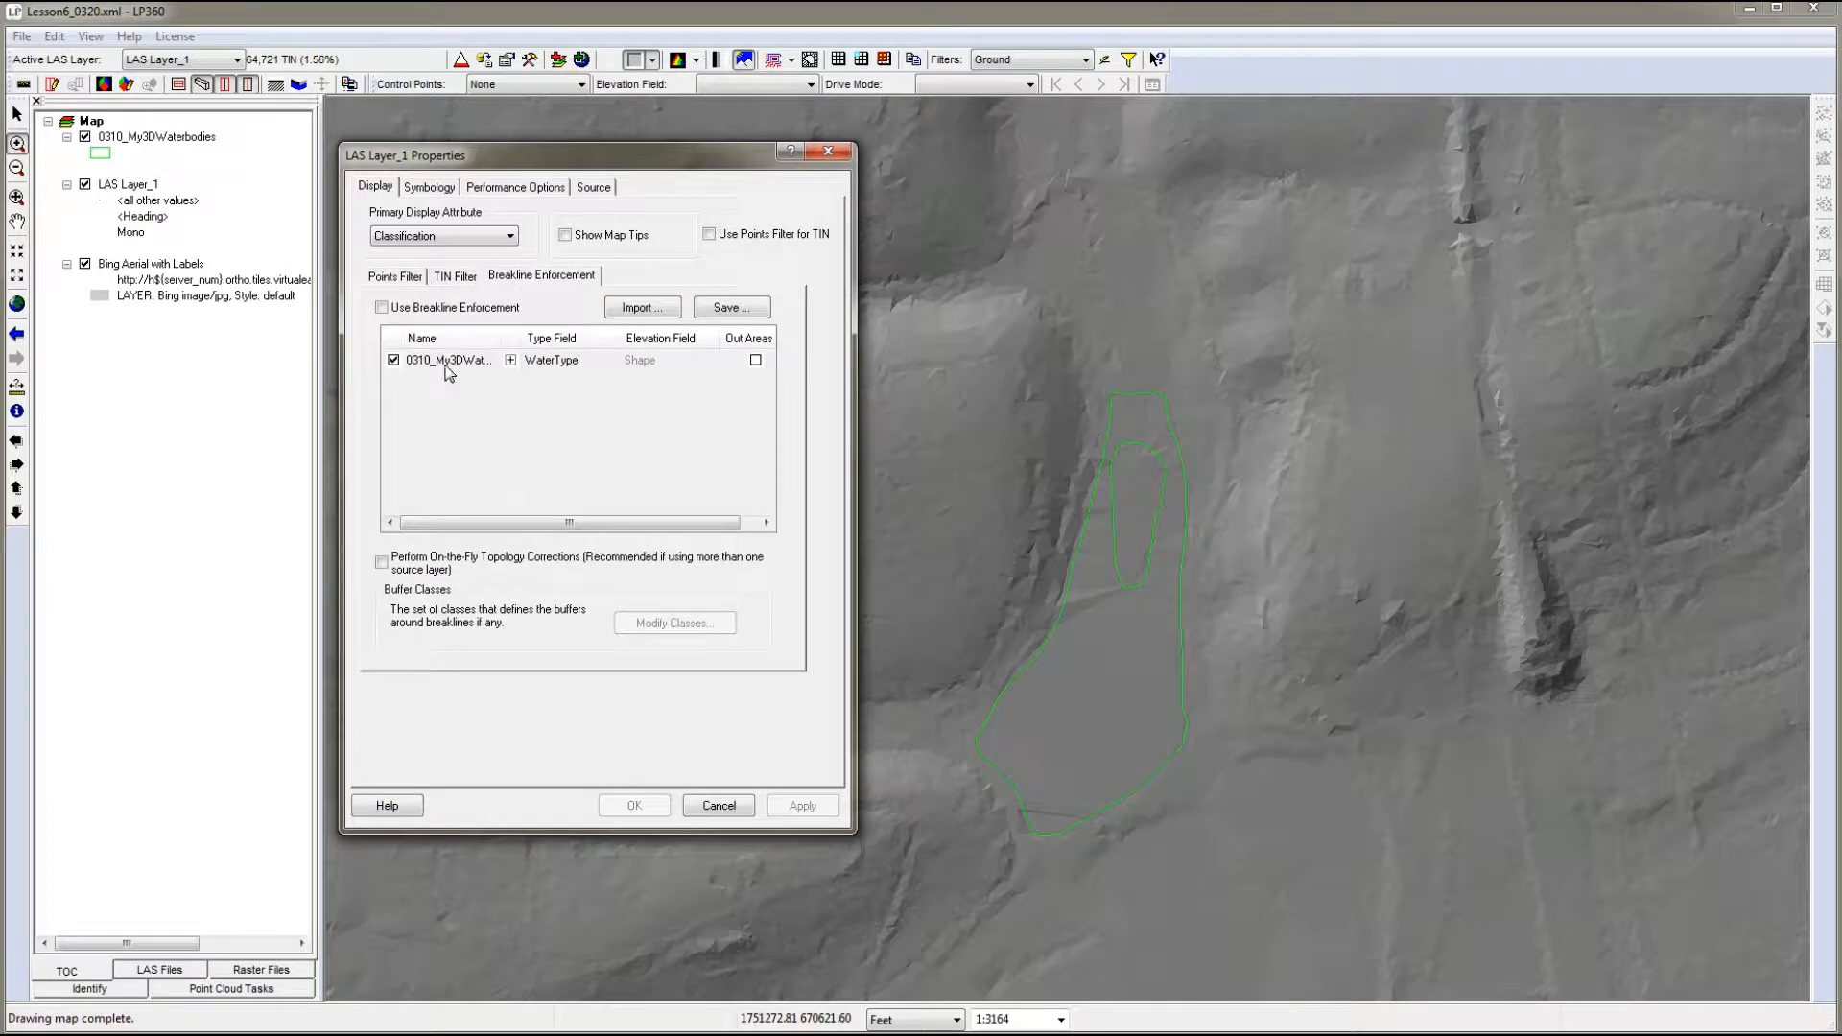
click(381, 307)
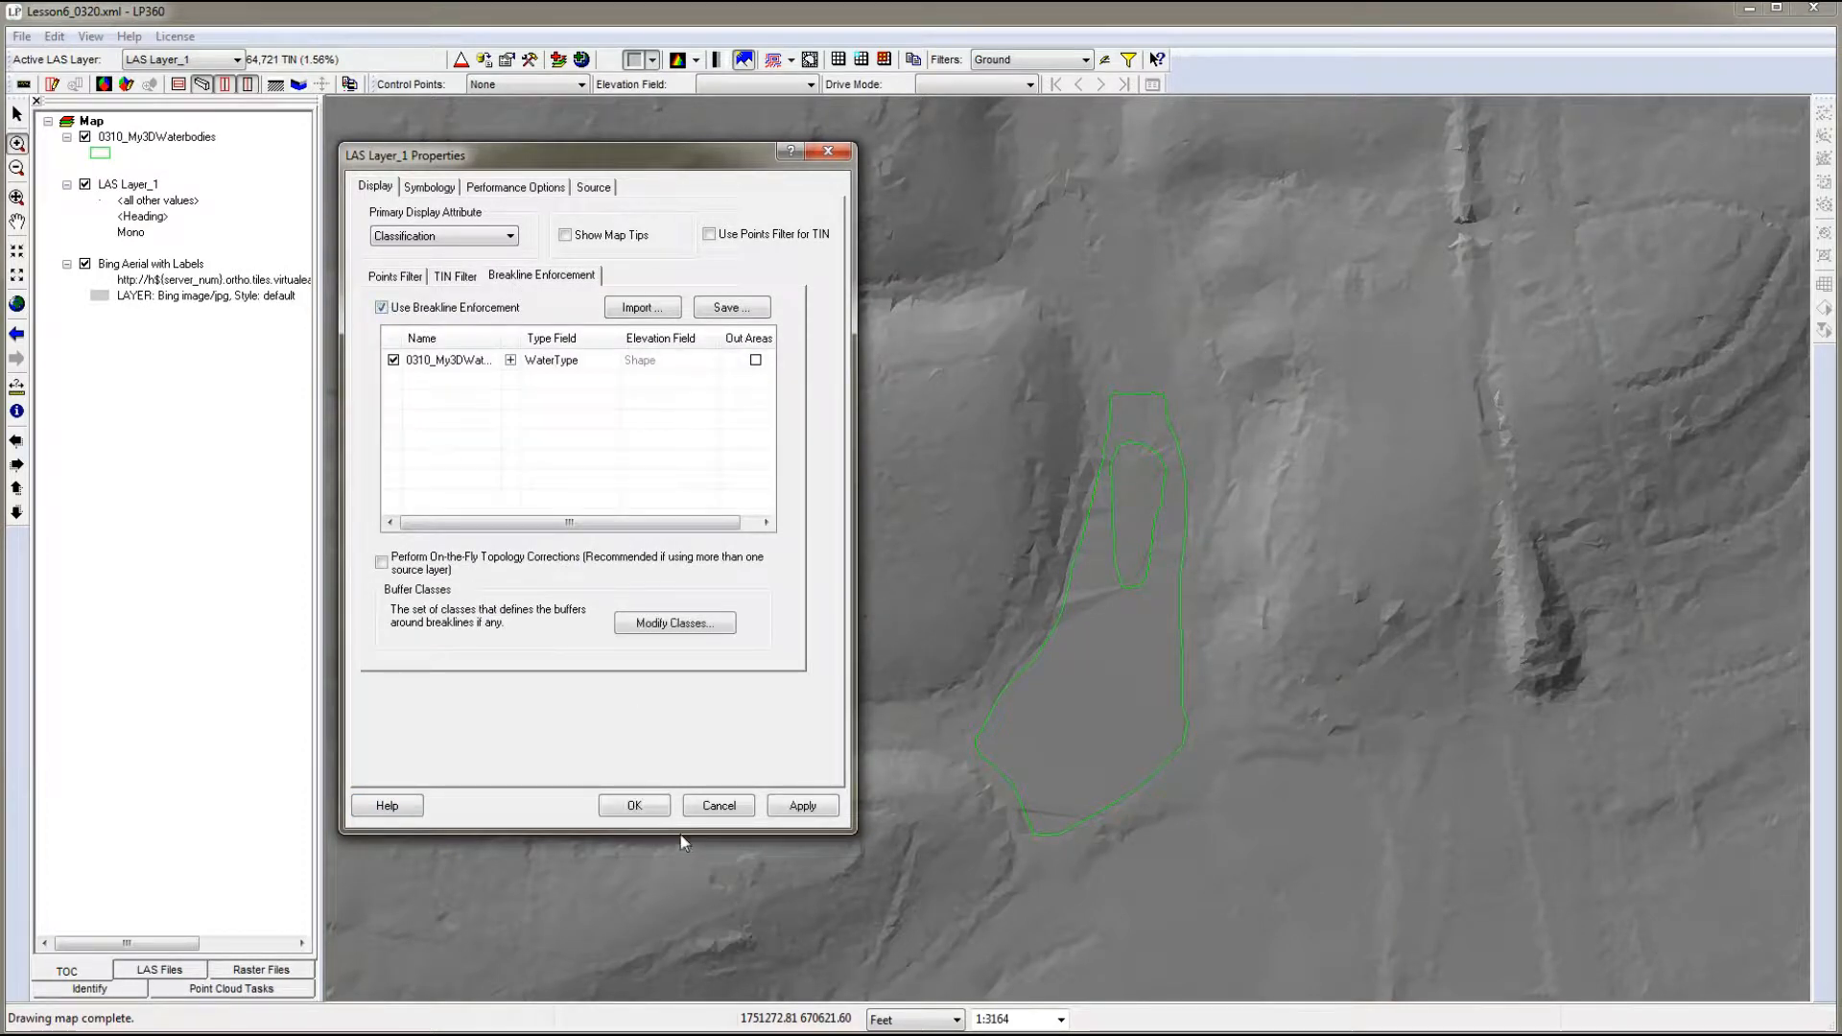
click(634, 806)
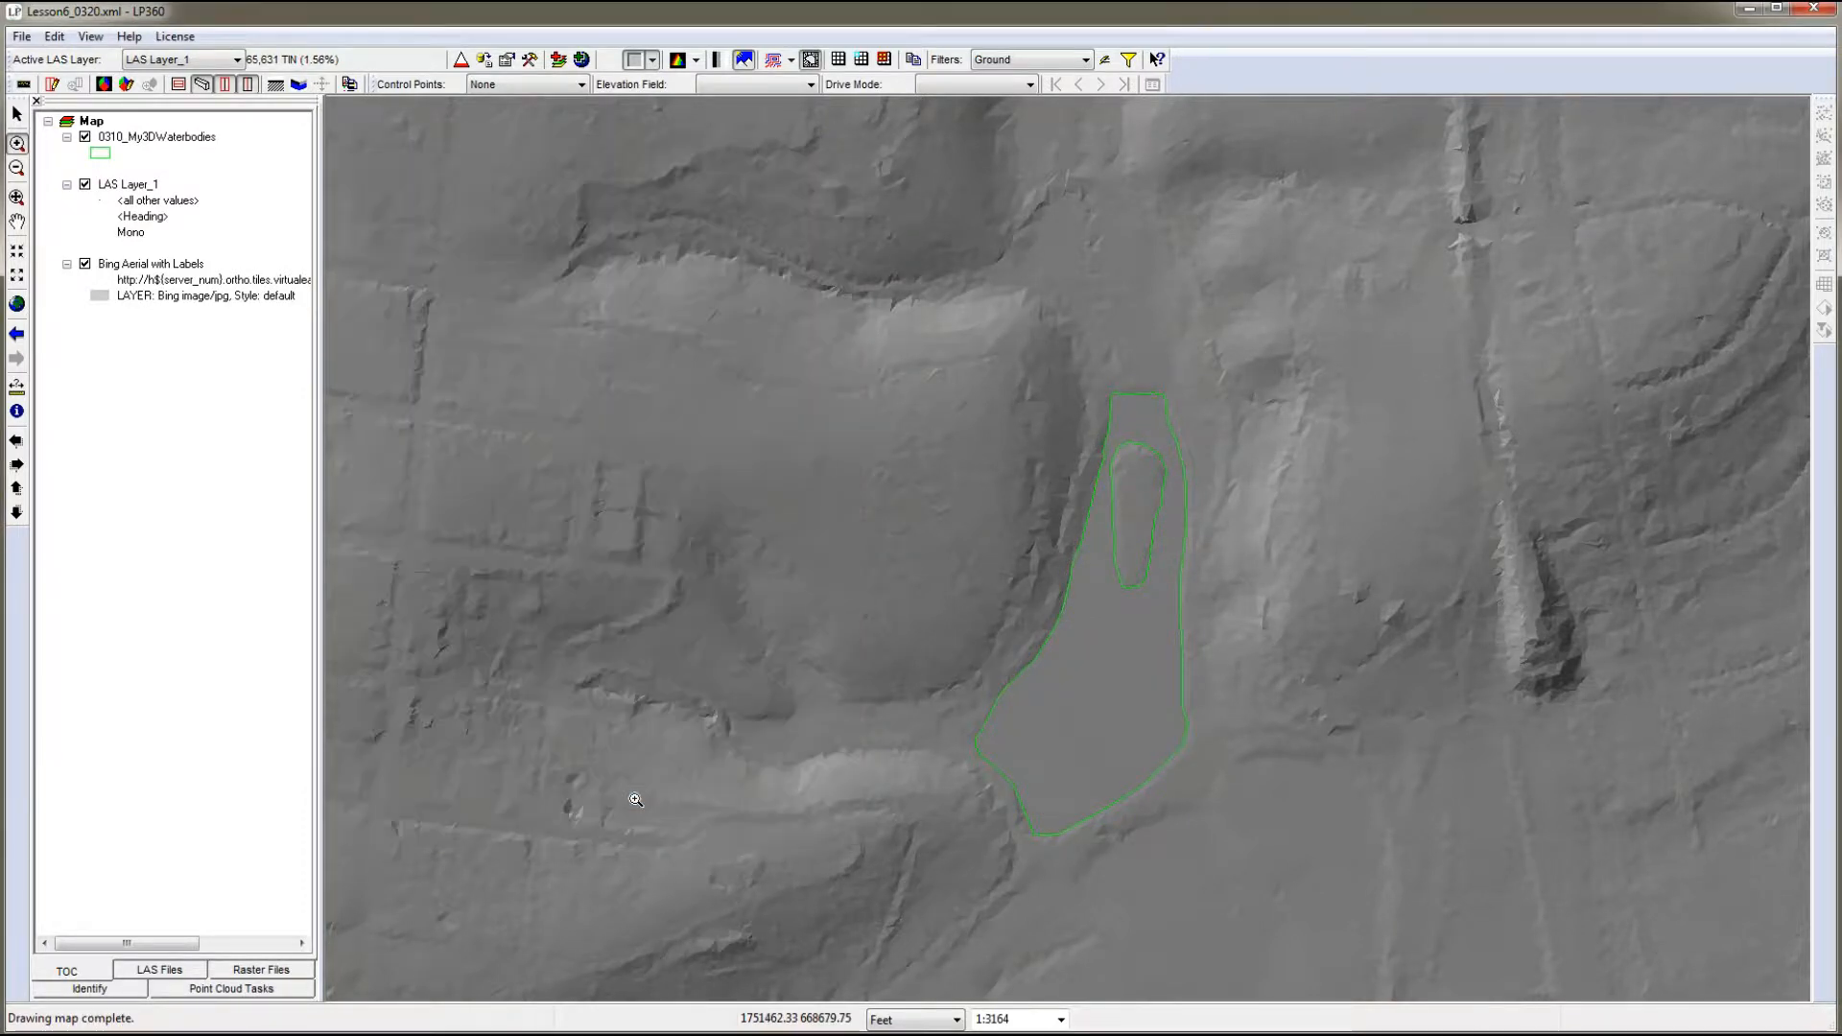
click(86, 138)
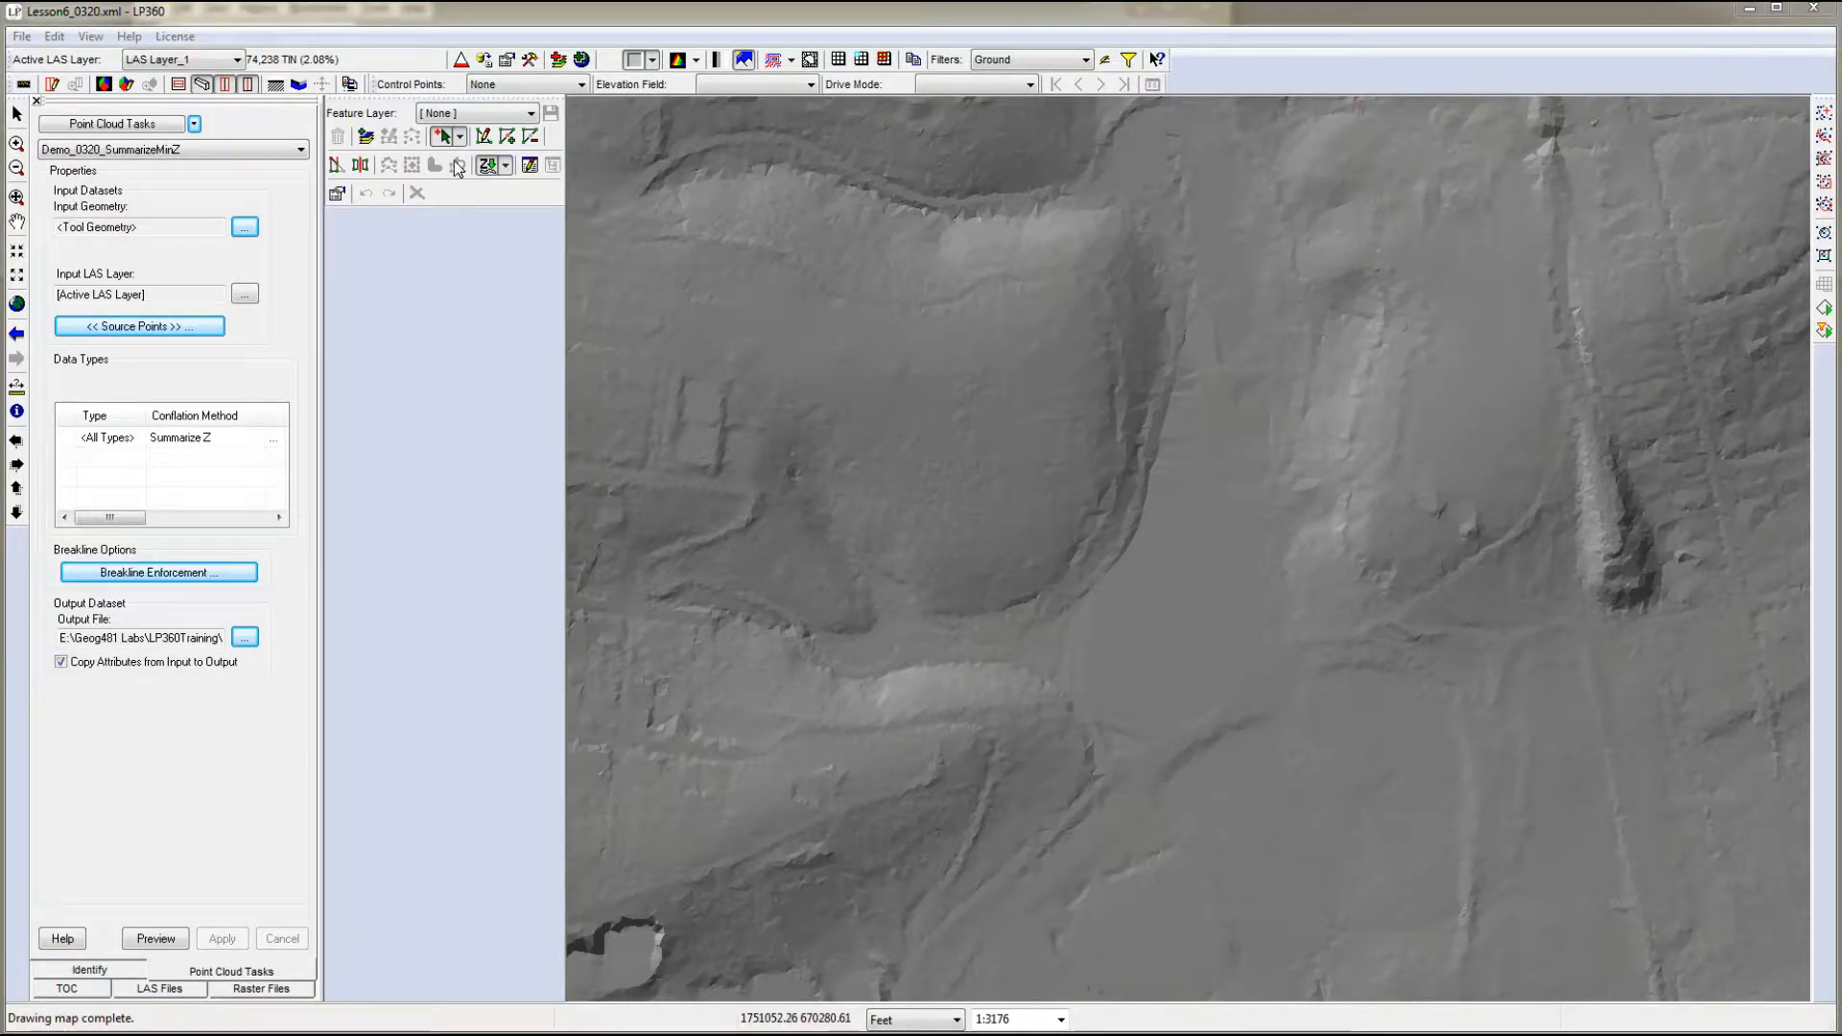
- Choose 0320_Waterbodies as the feature layer and enable Auto-Z Surface Mode, with Demo_0320_SummarizeMinZ as the edit and create conflation task
click(530, 113)
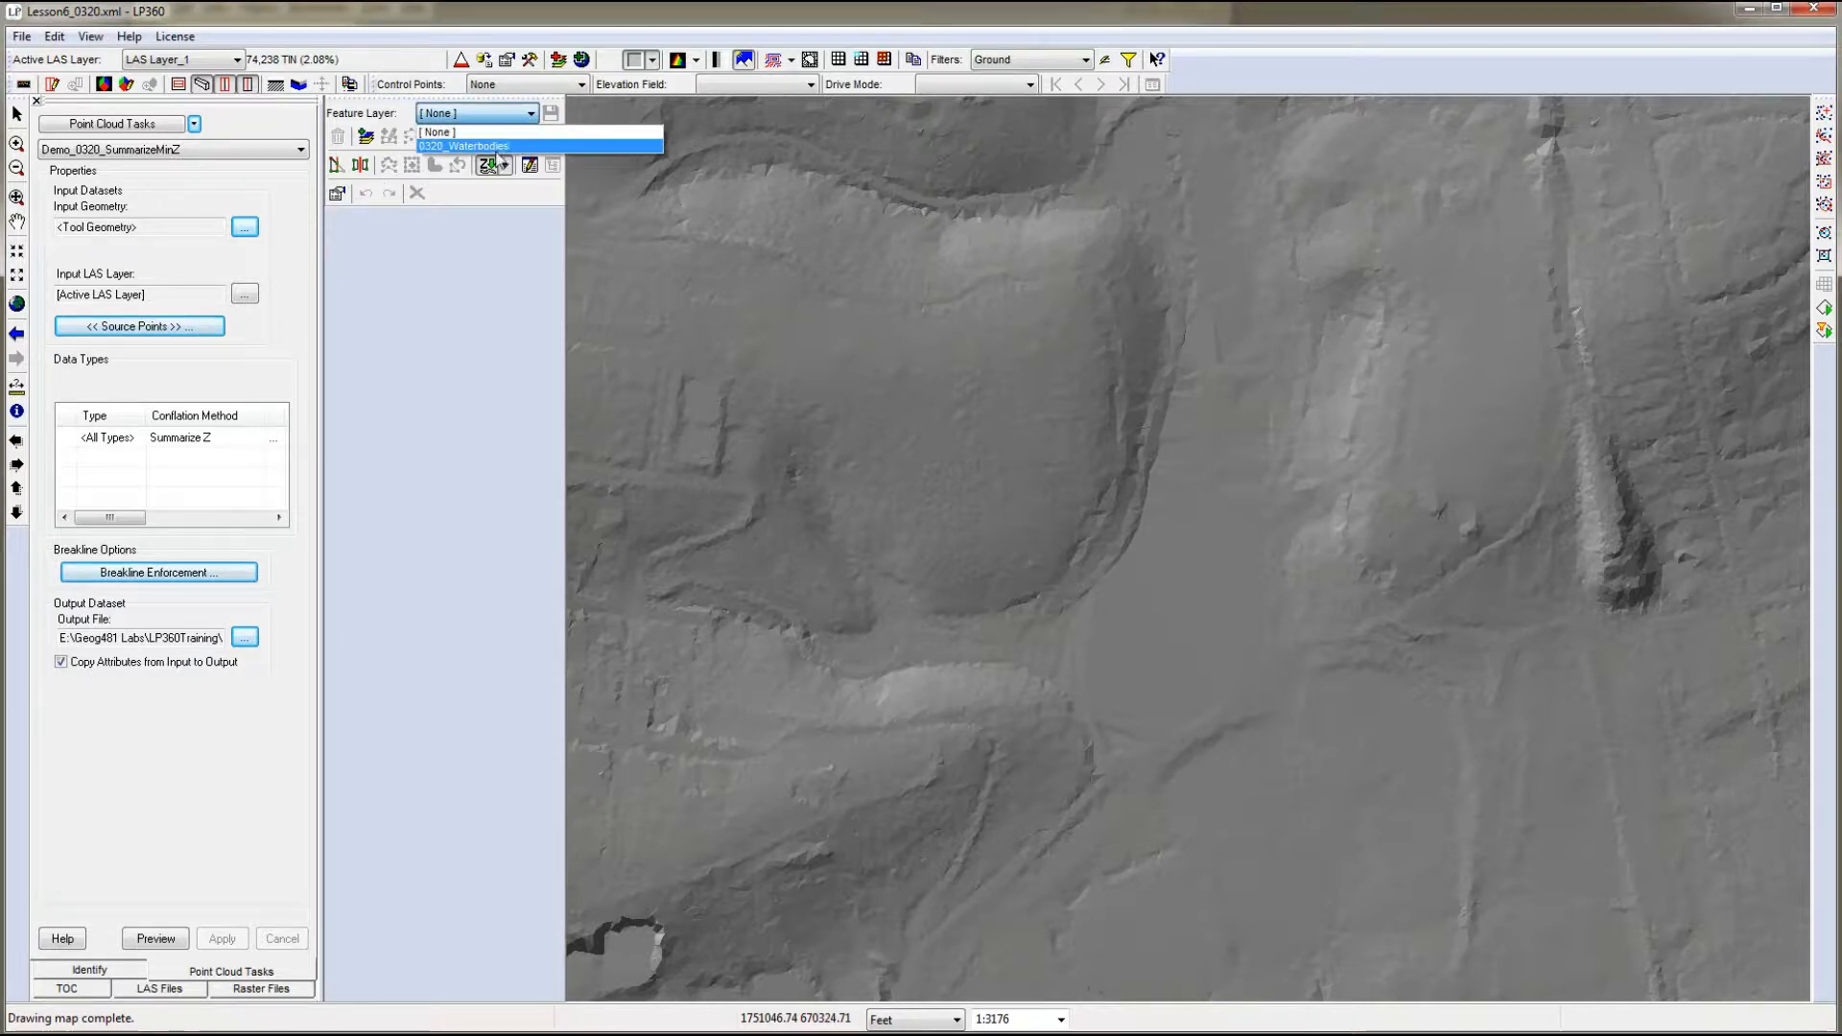
click(470, 146)
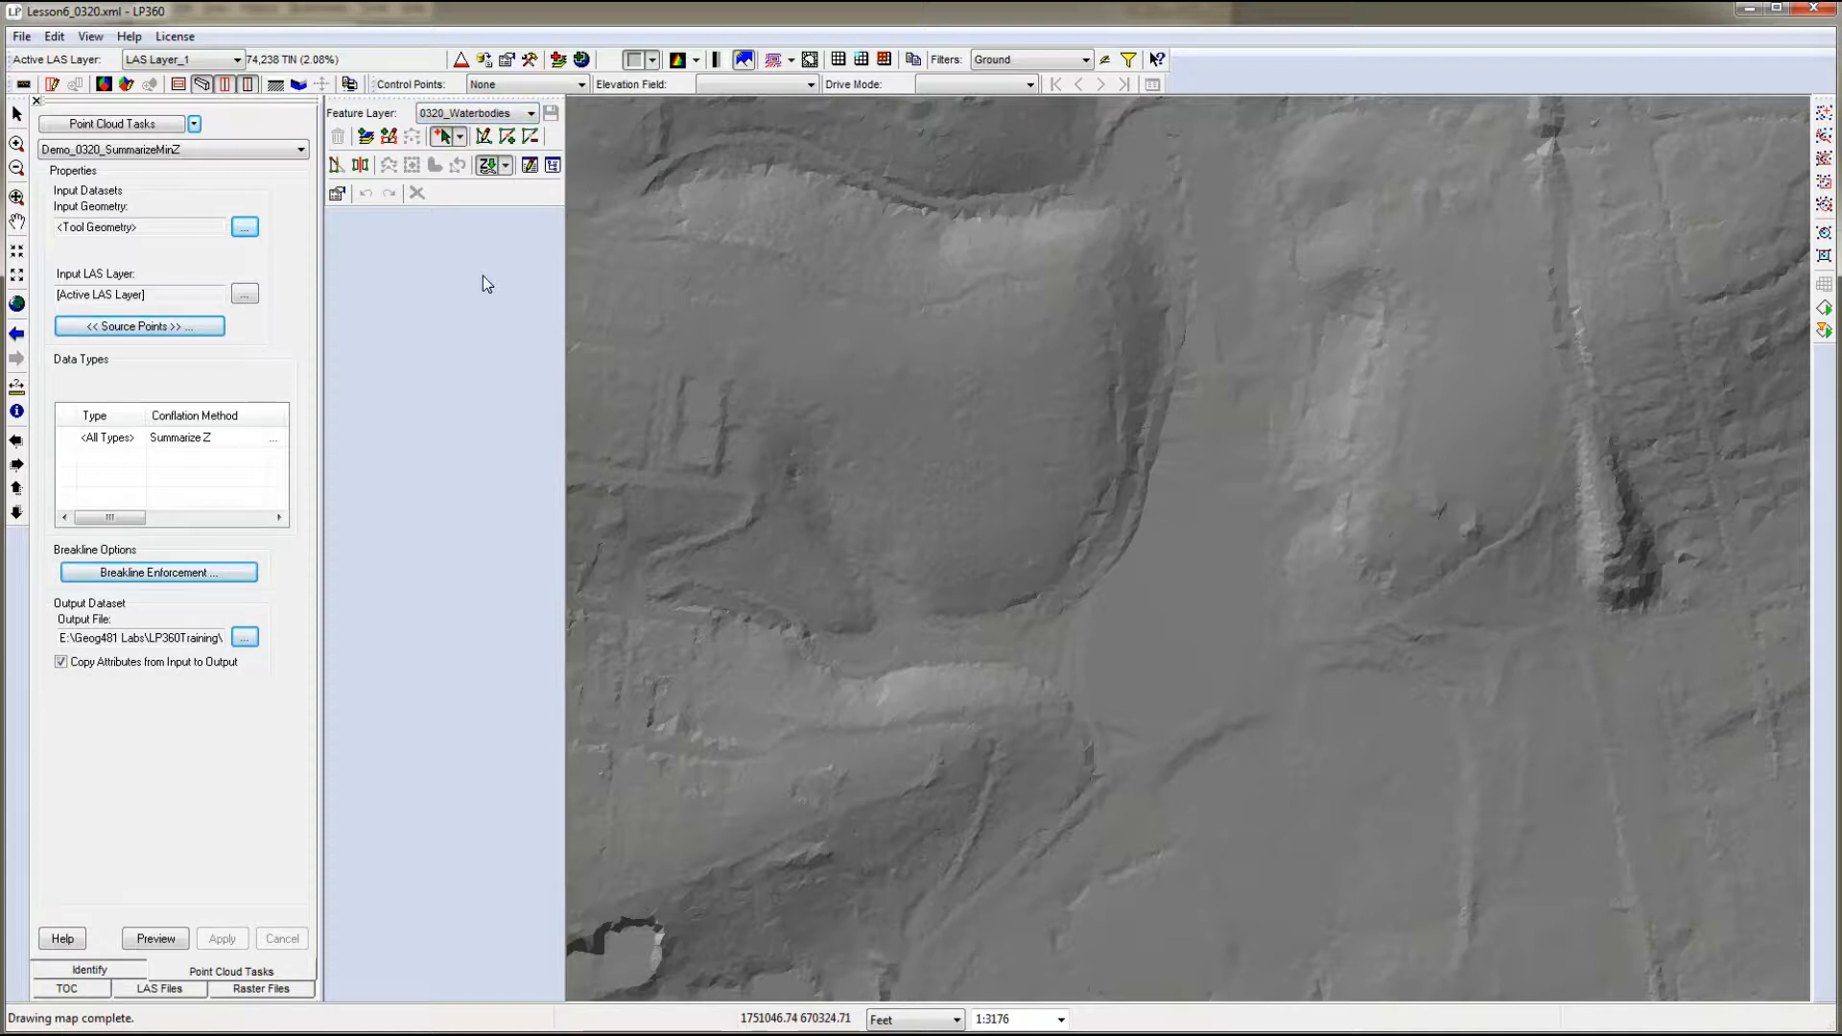
click(338, 194)
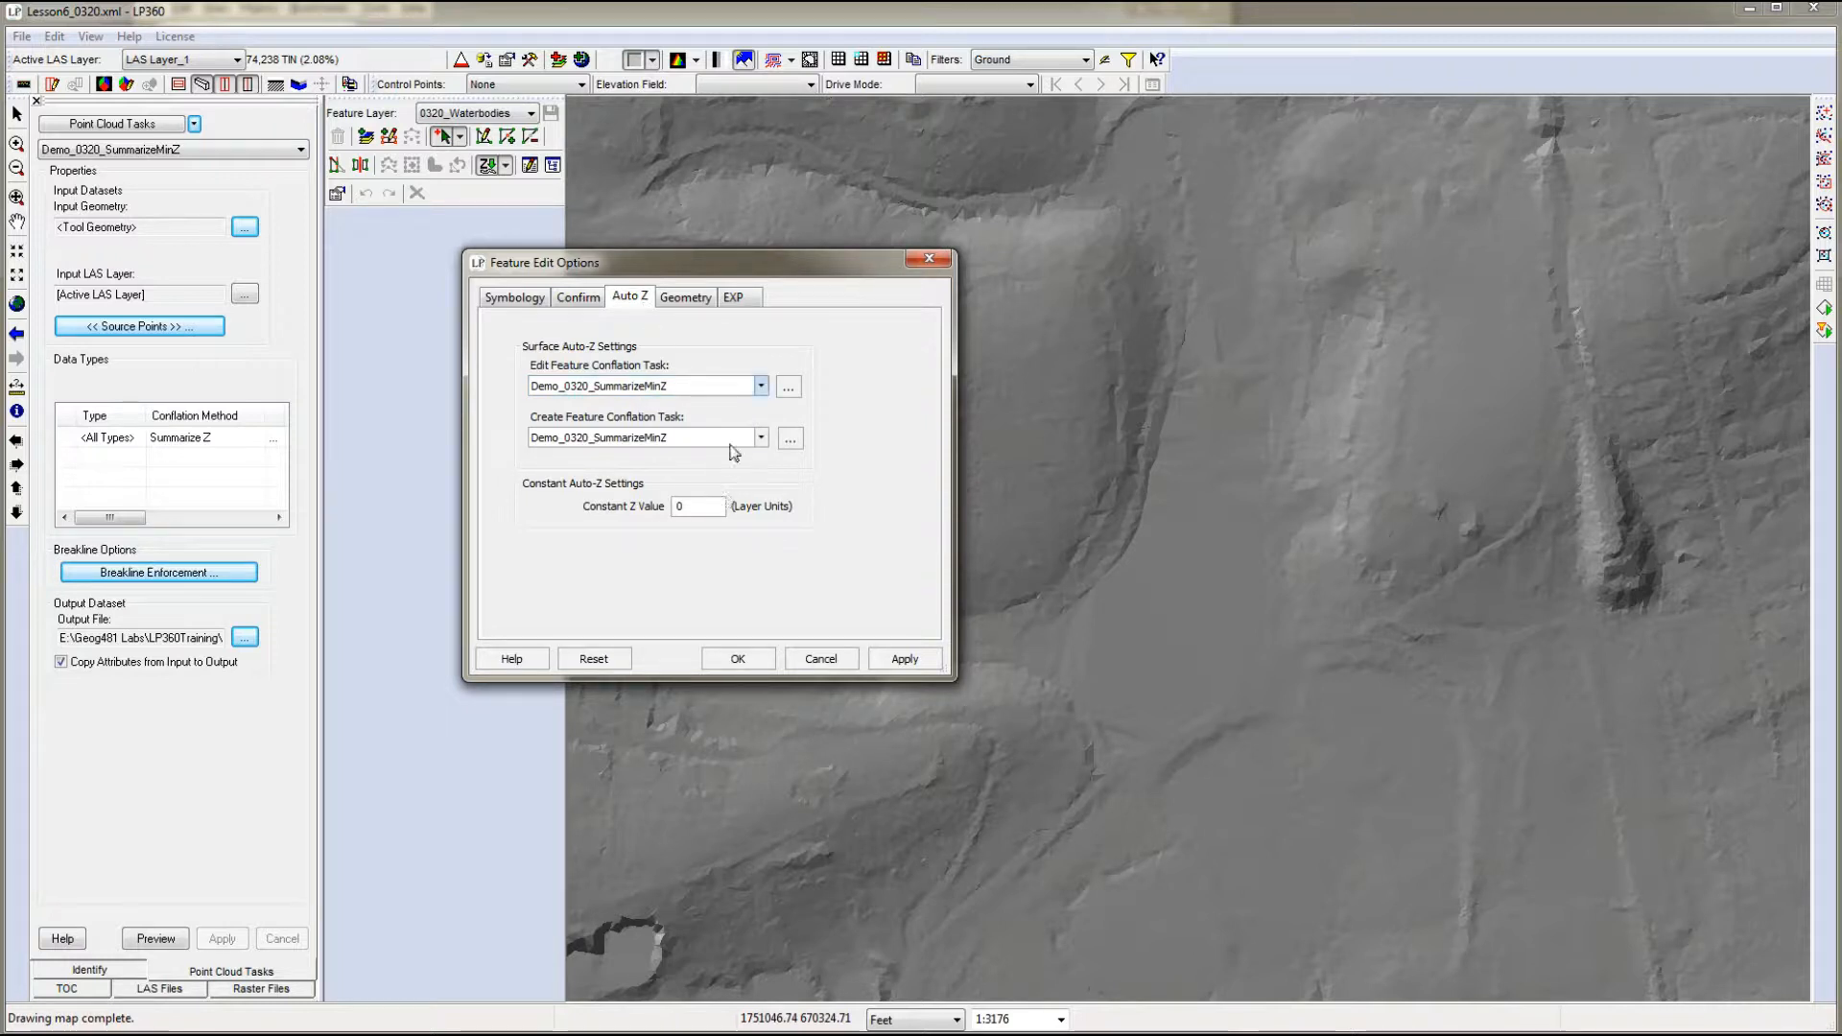
click(739, 659)
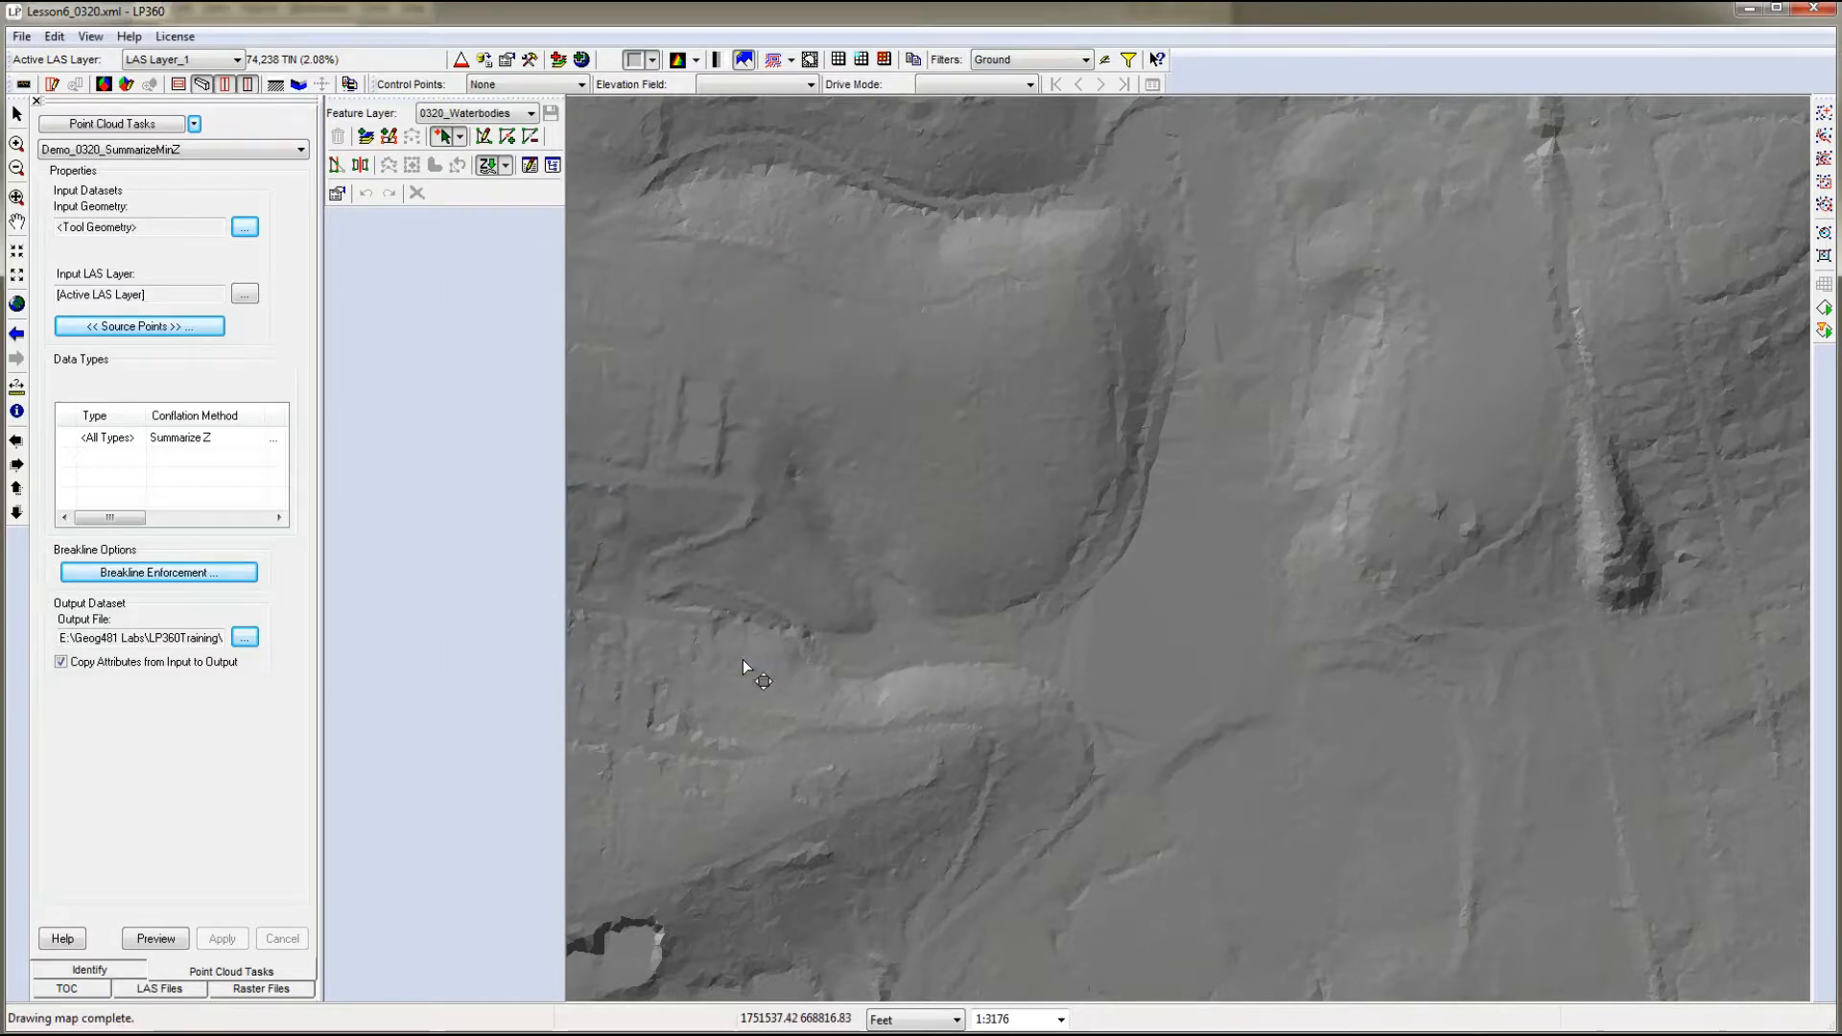
click(506, 169)
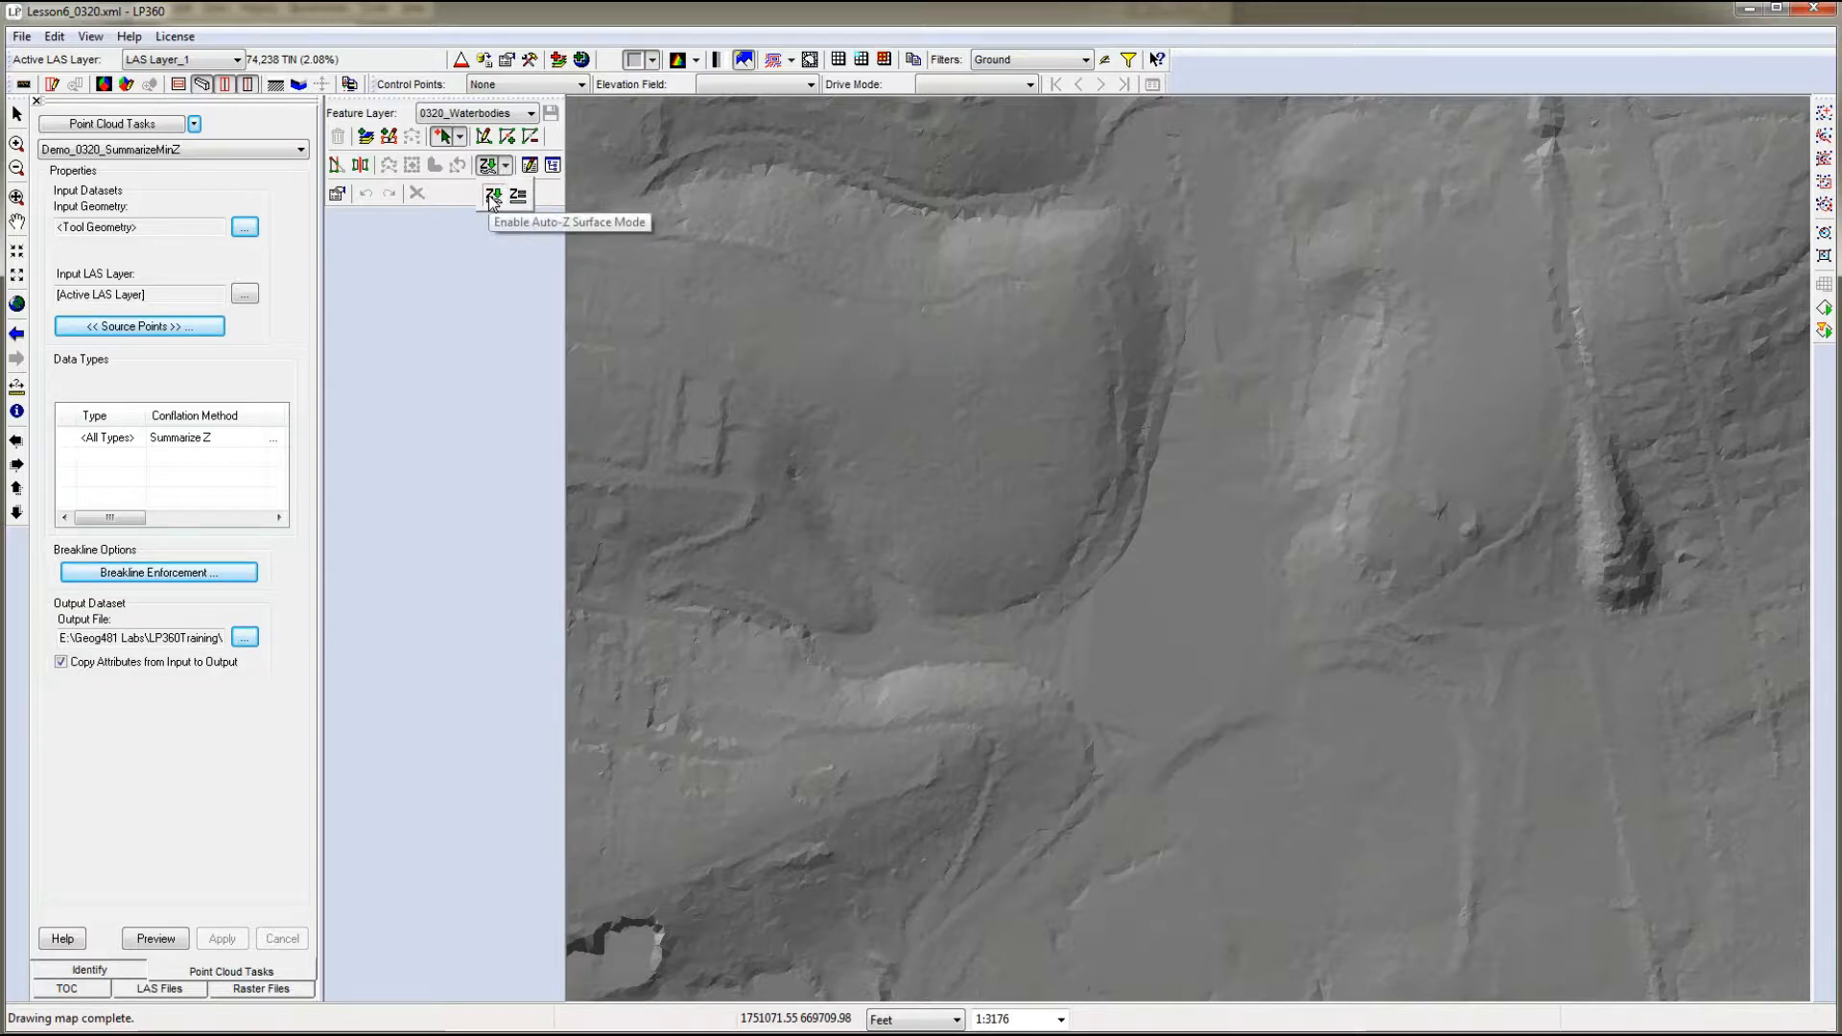
click(492, 197)
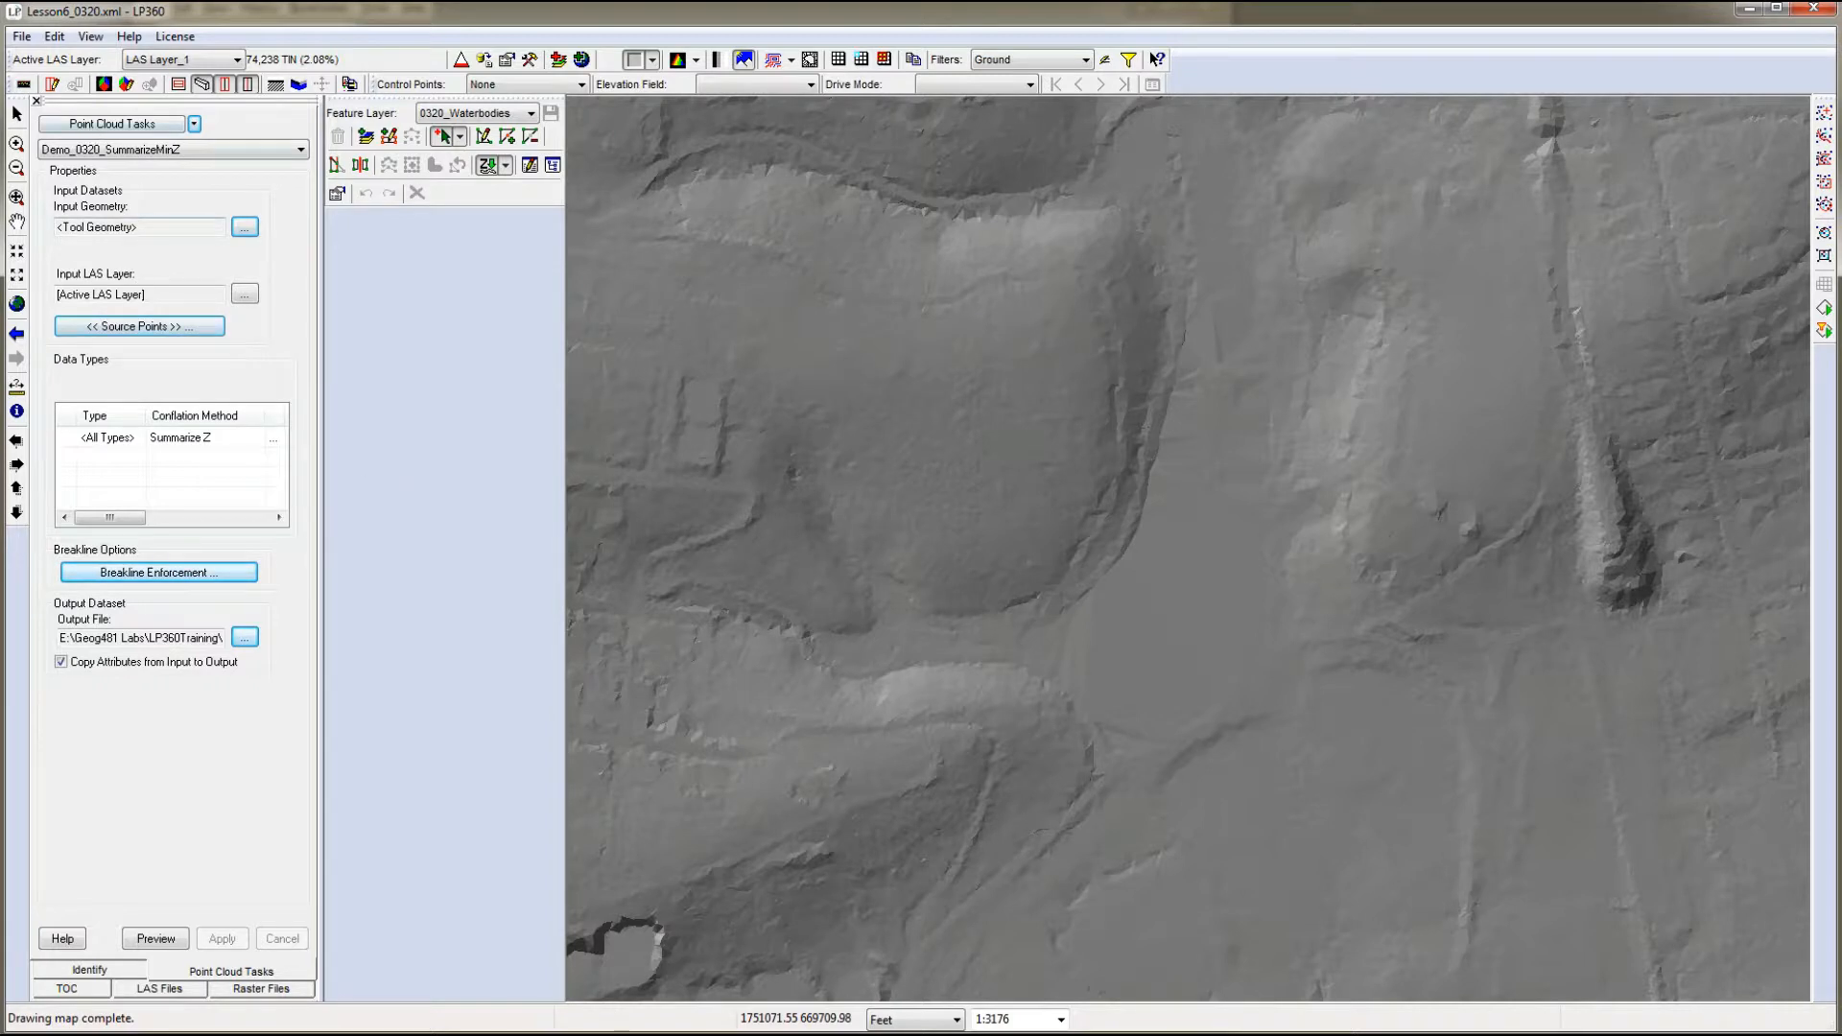
- Open Feature Analyst for the 0320_Waterbodies layer
click(67, 988)
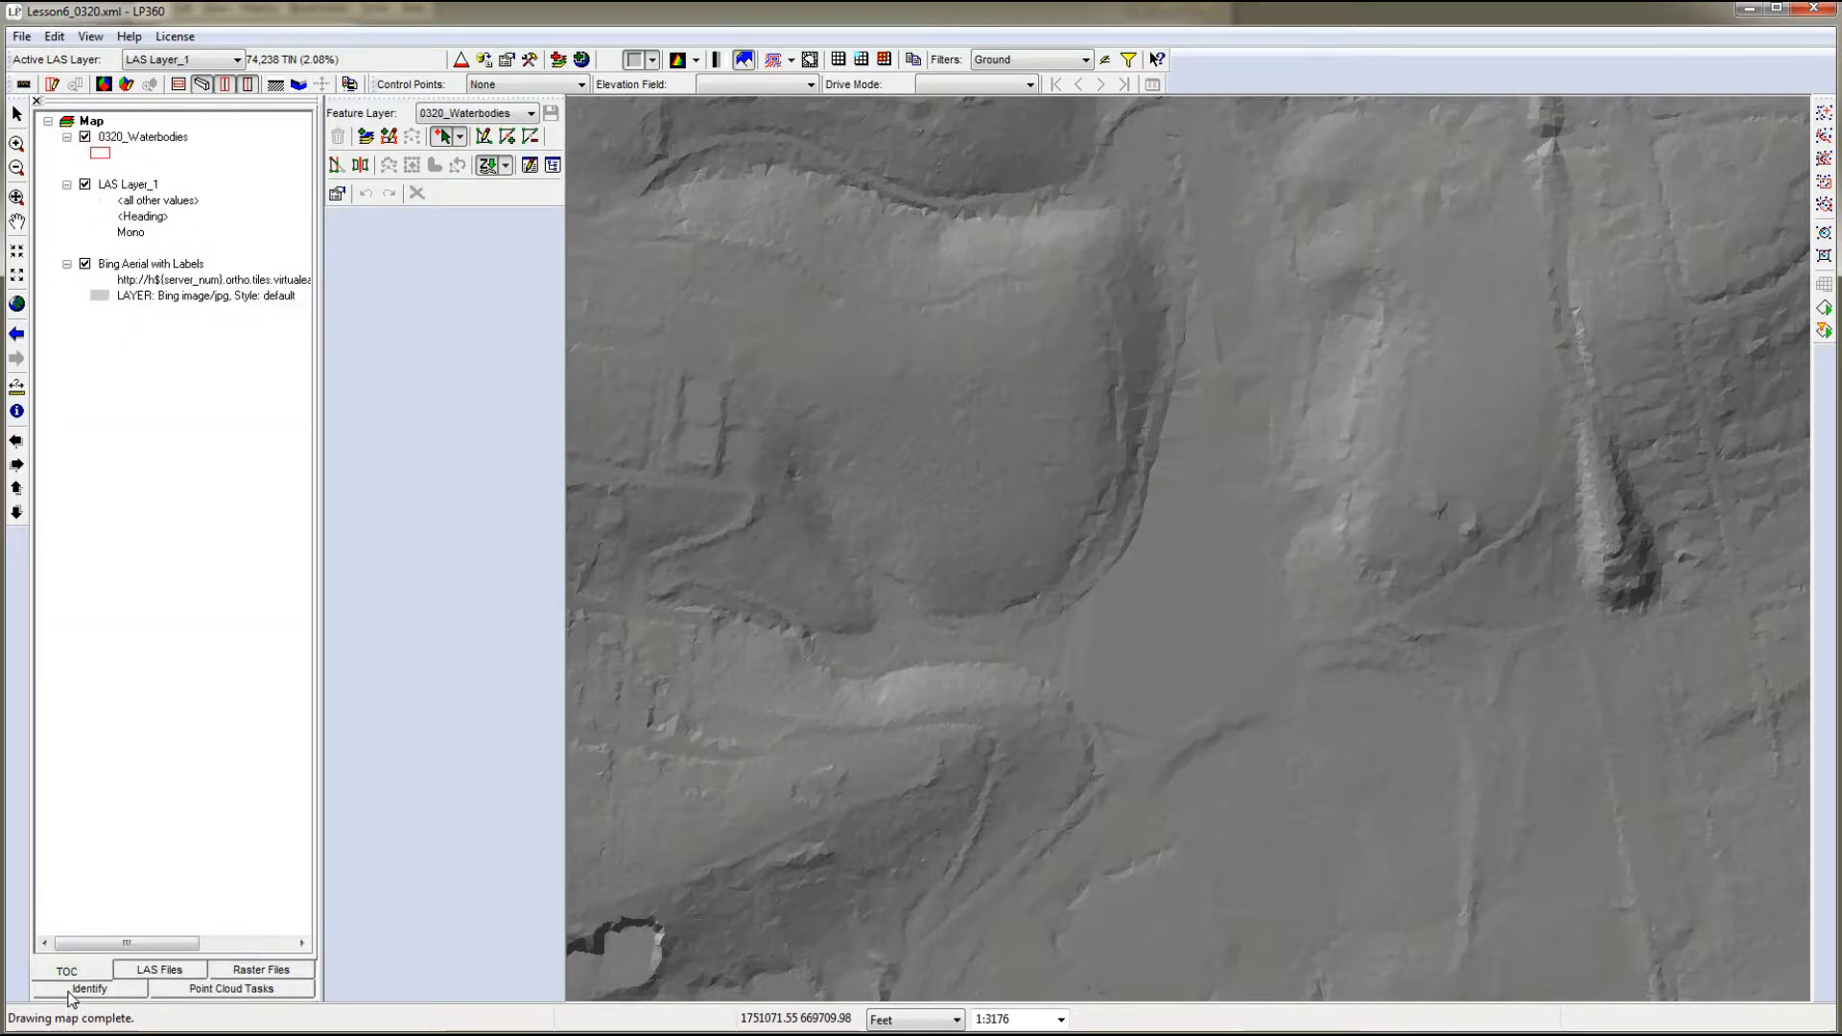
right_click(129, 144)
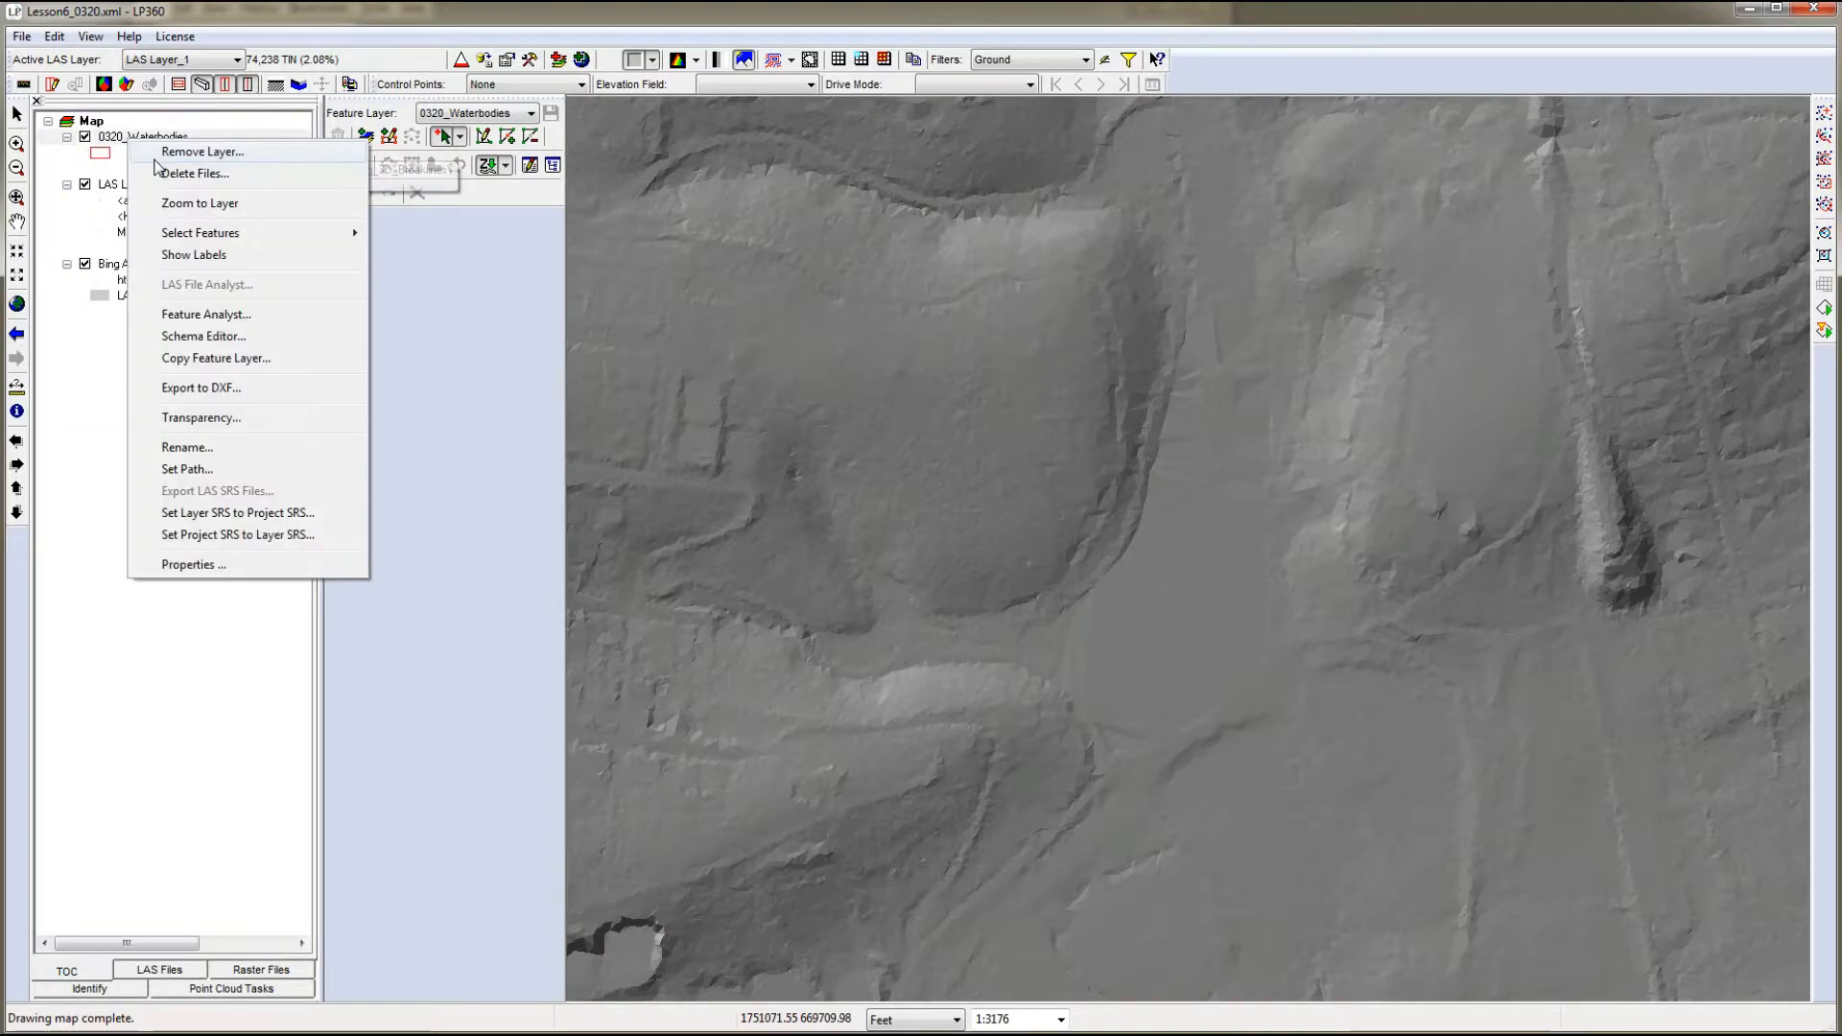
click(197, 315)
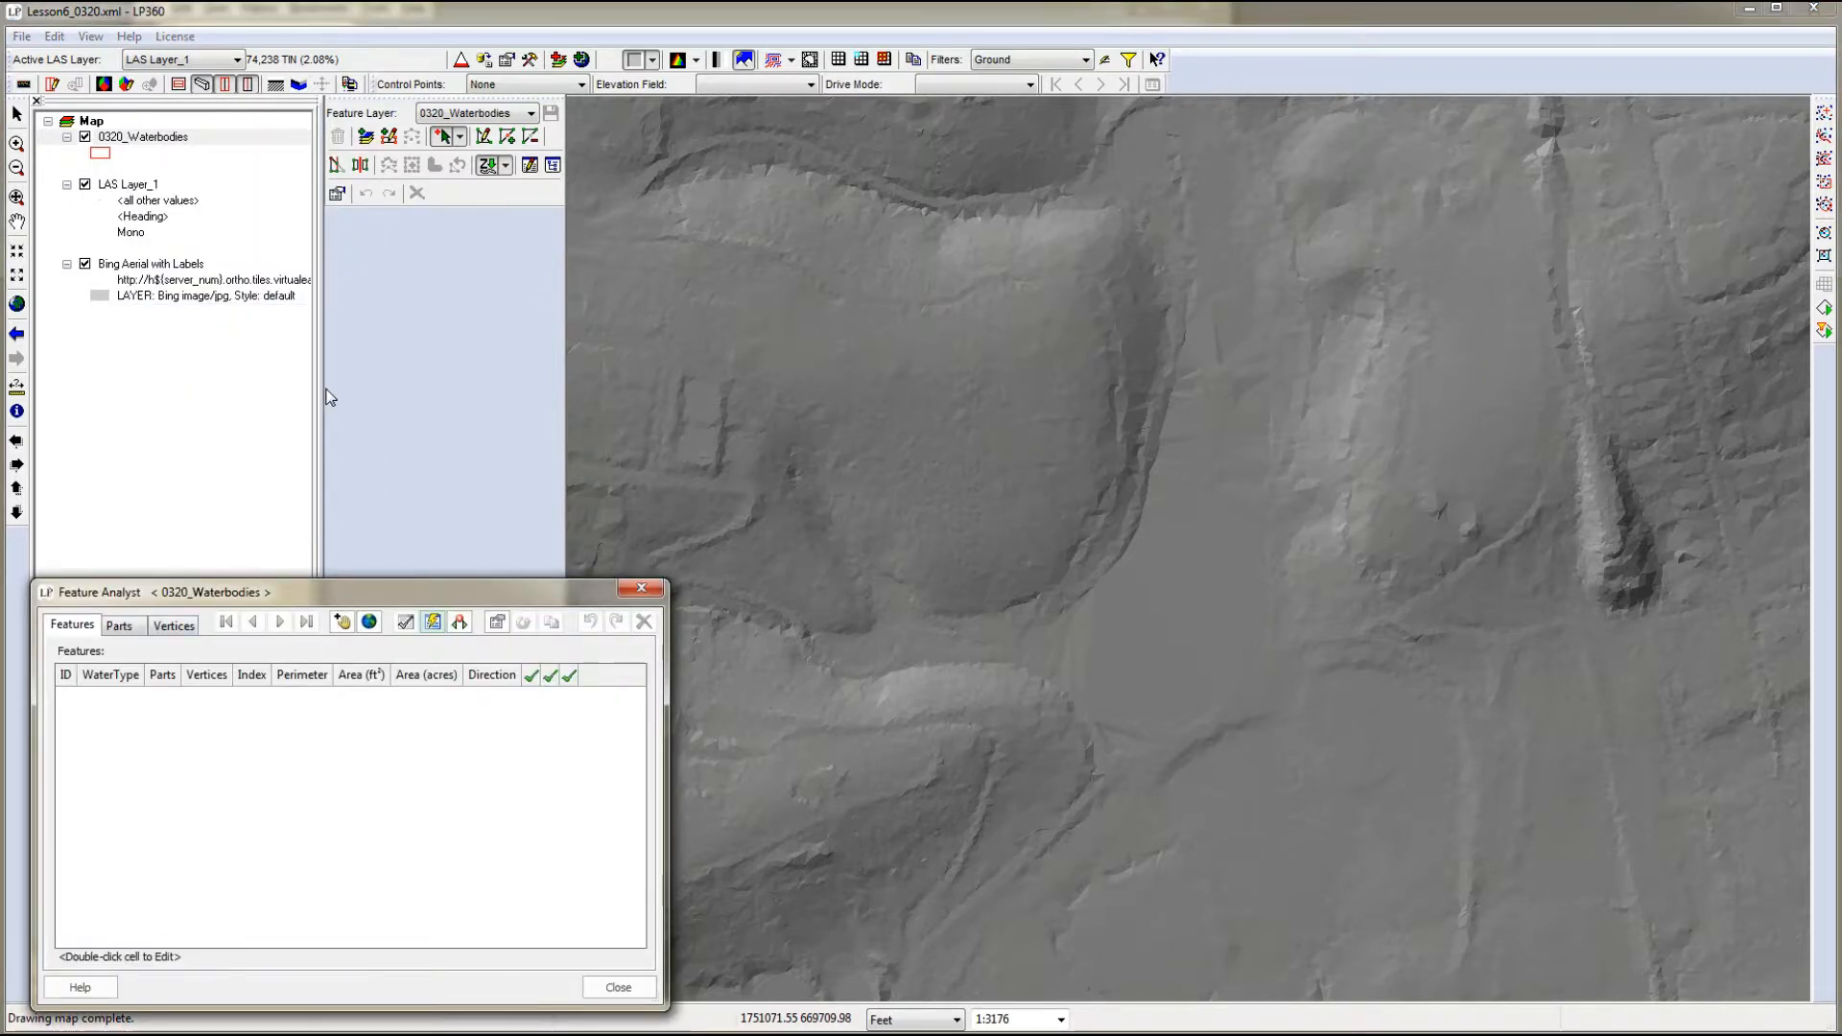
- Digitize a closed polygon of about 5.6 acres around the flat pond surface in the valley on the 0320_Waterbodies layer
click(389, 137)
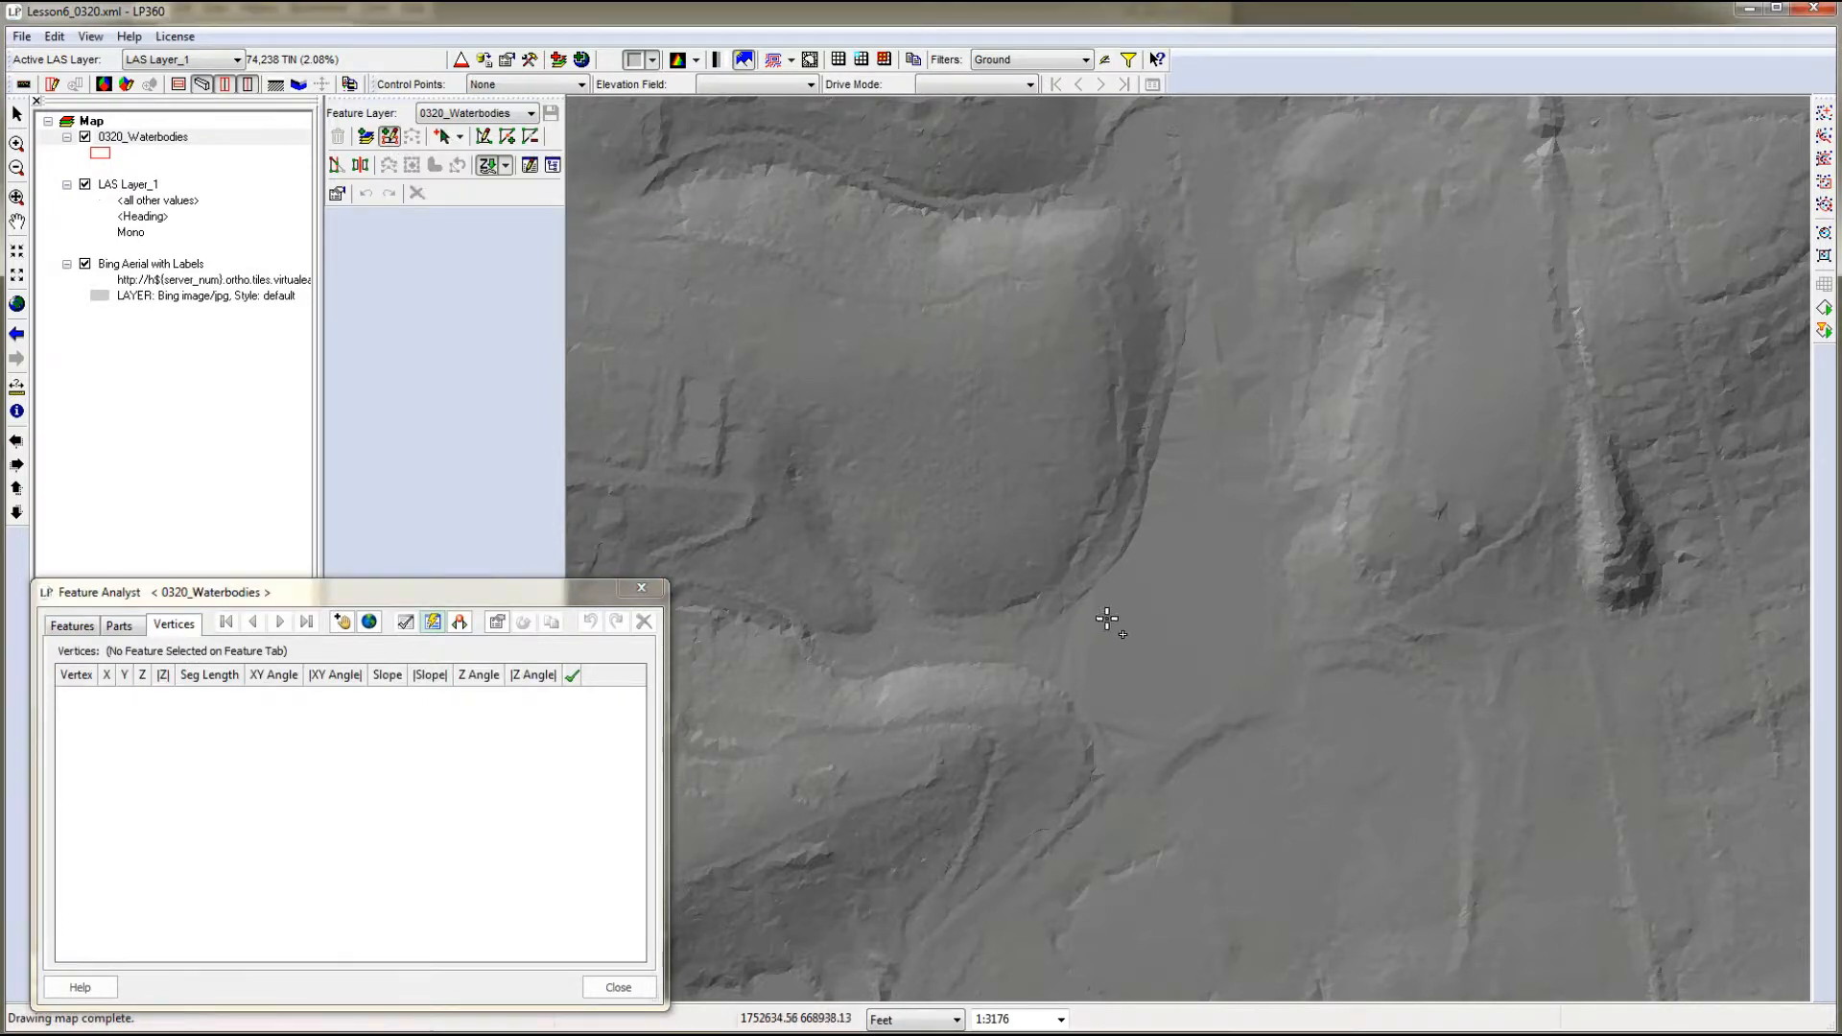
click(1072, 666)
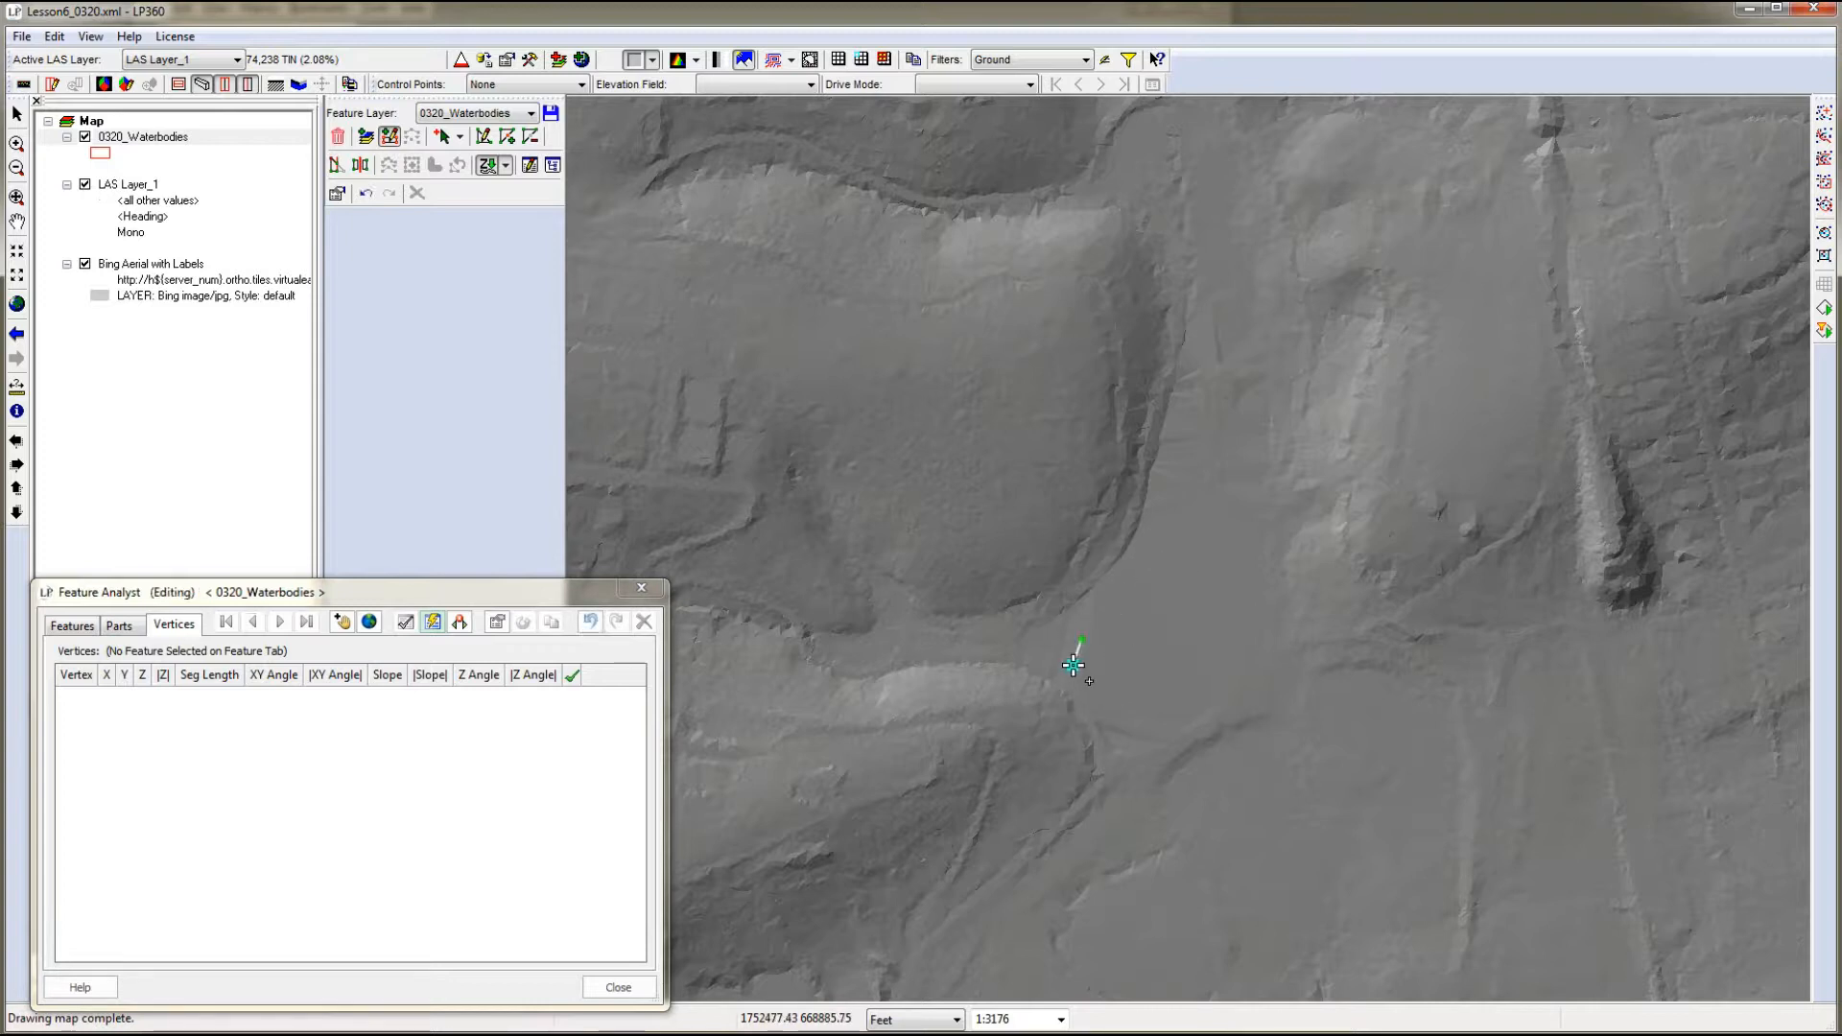
click(1081, 626)
click(1106, 589)
click(1139, 546)
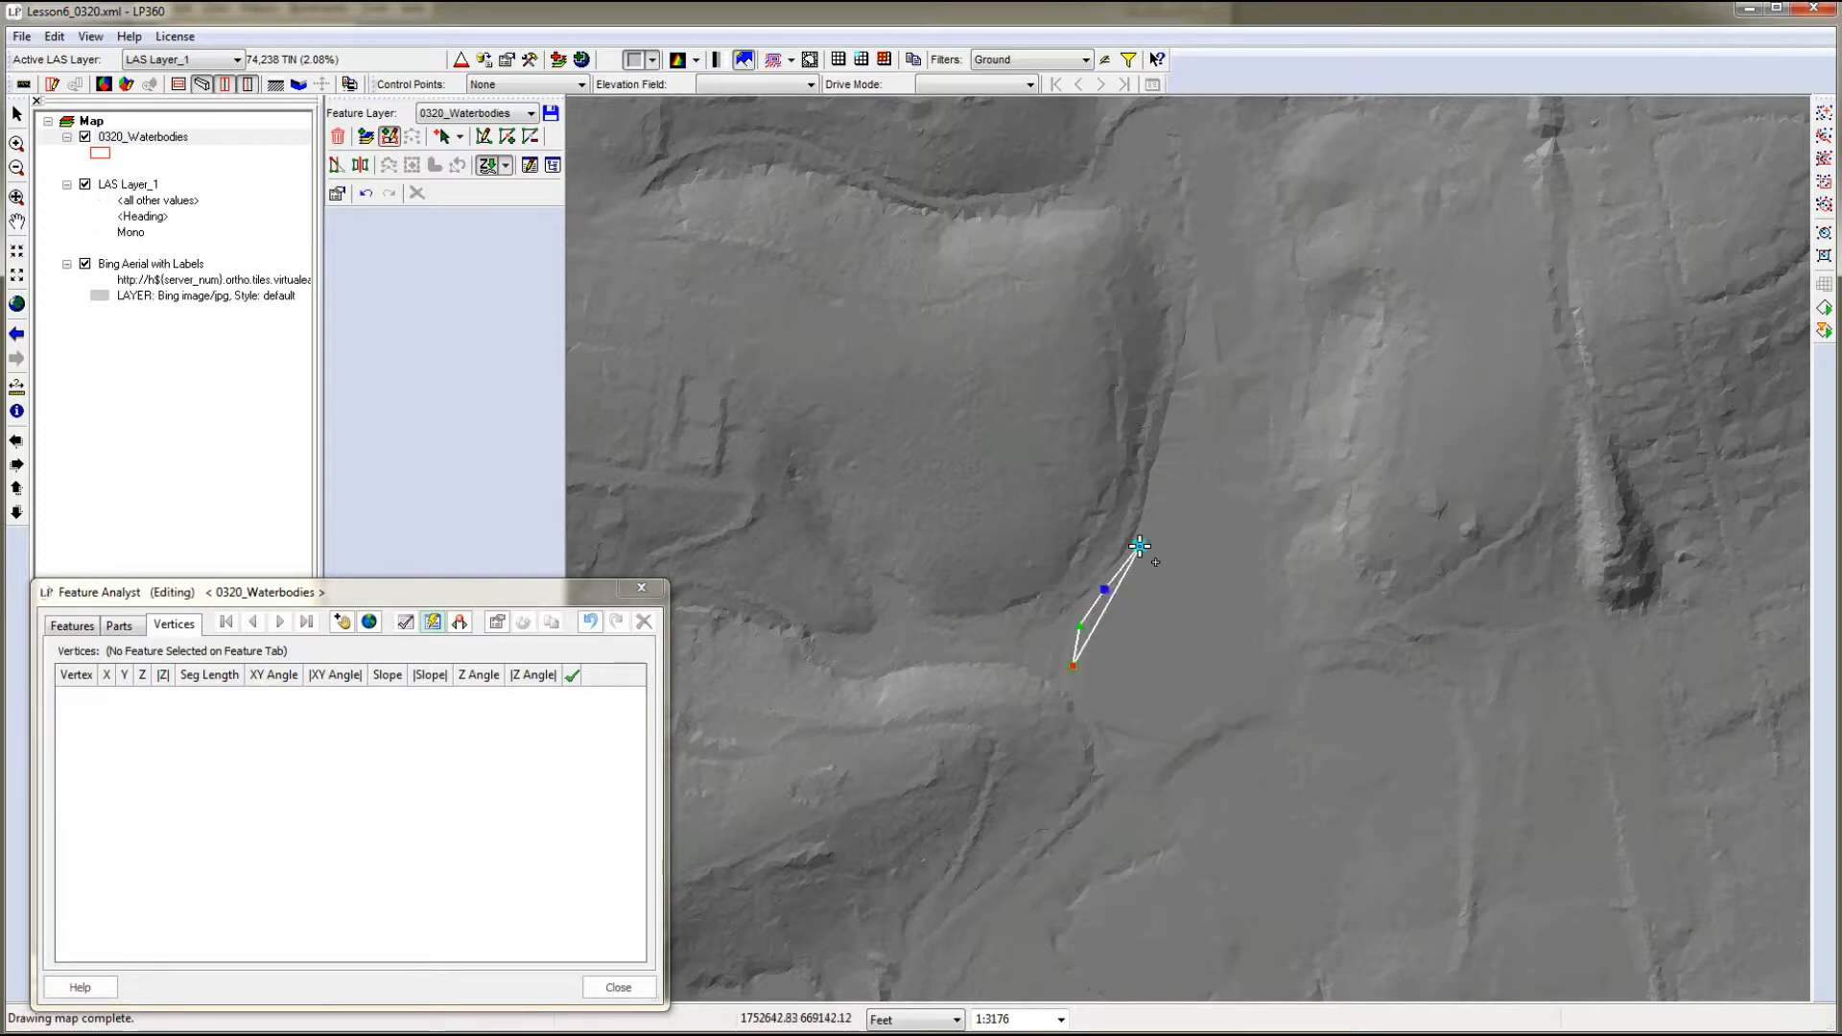
click(1159, 513)
click(1211, 496)
click(1258, 533)
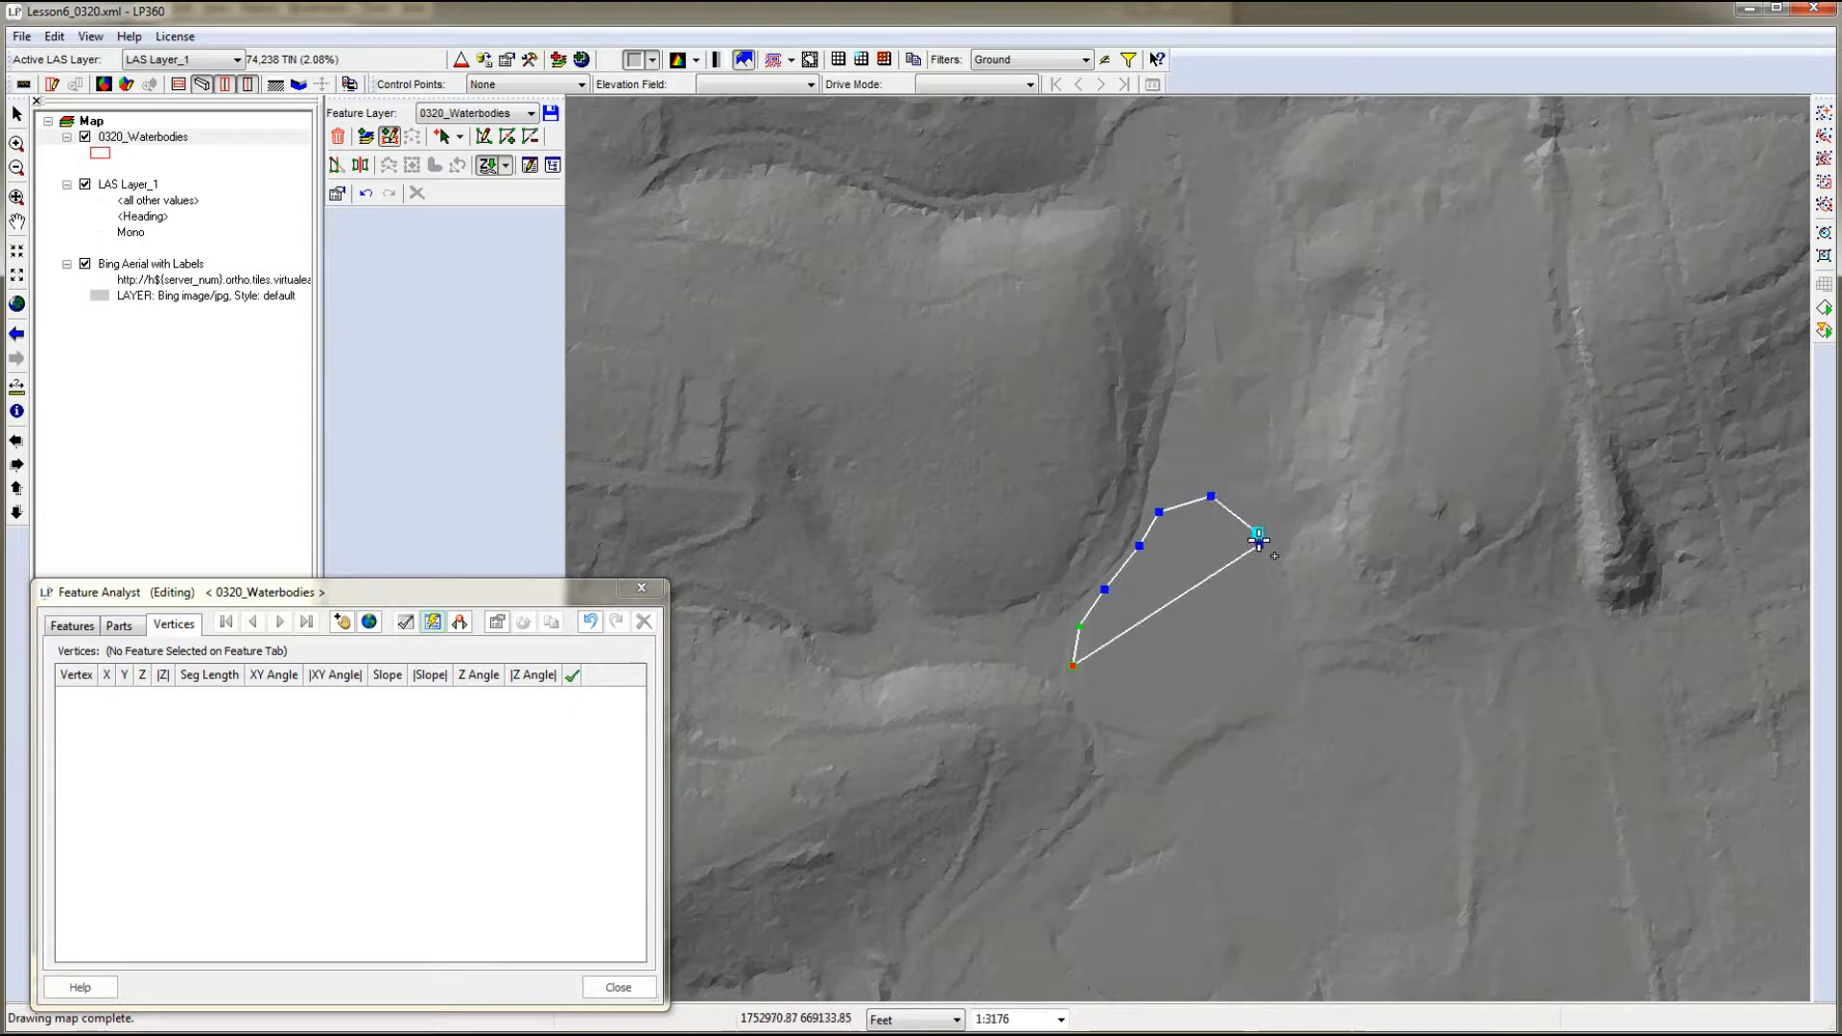
click(1265, 606)
click(1237, 679)
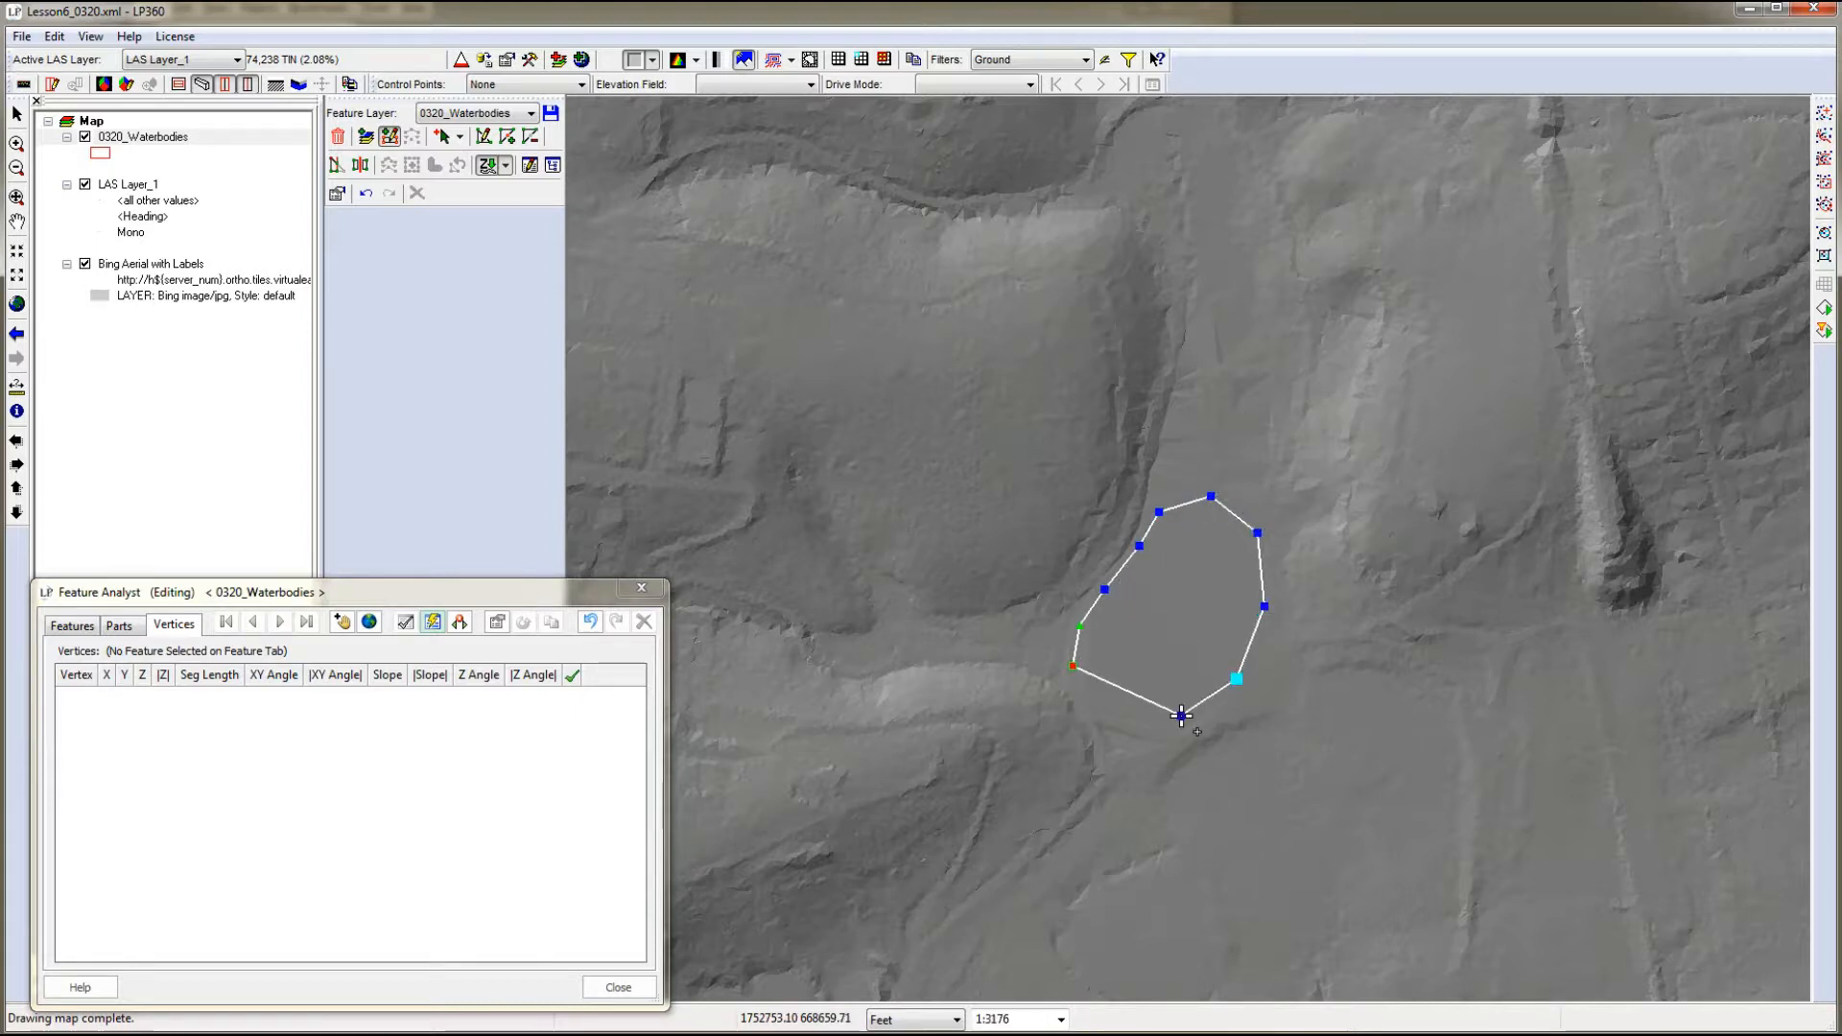
click(1176, 727)
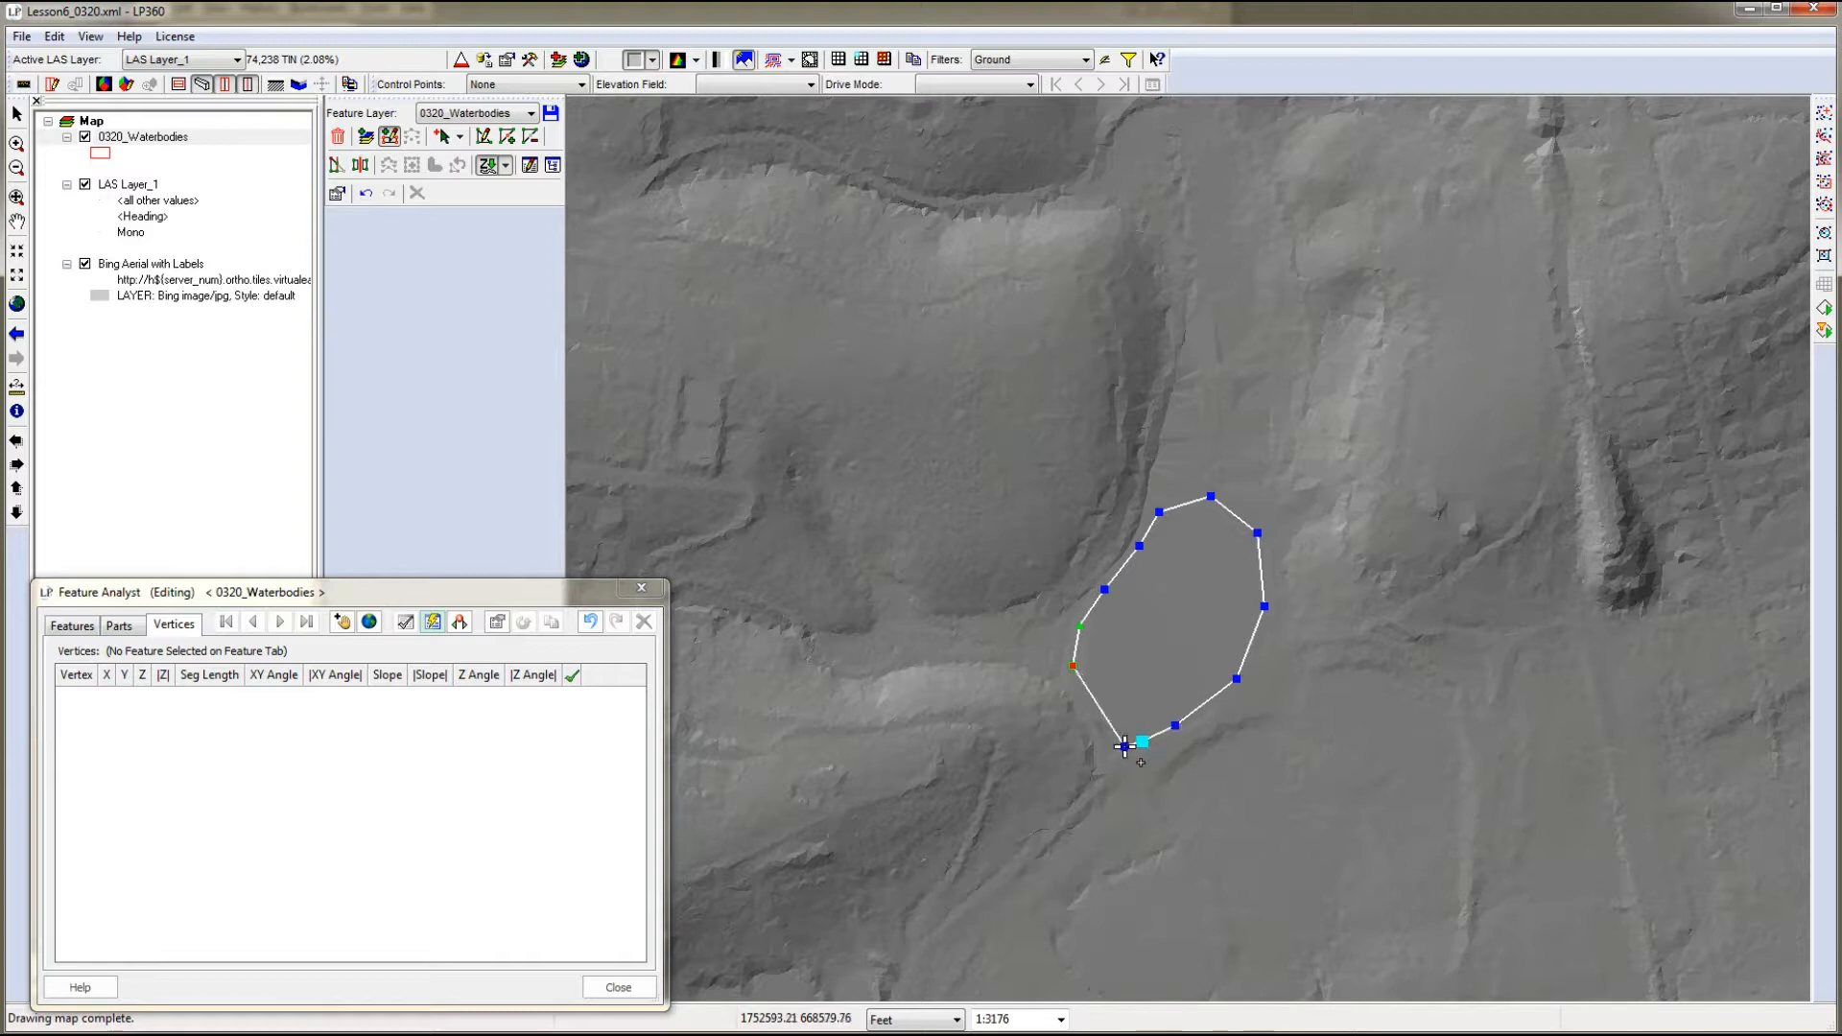
click(1141, 742)
double_click(1089, 703)
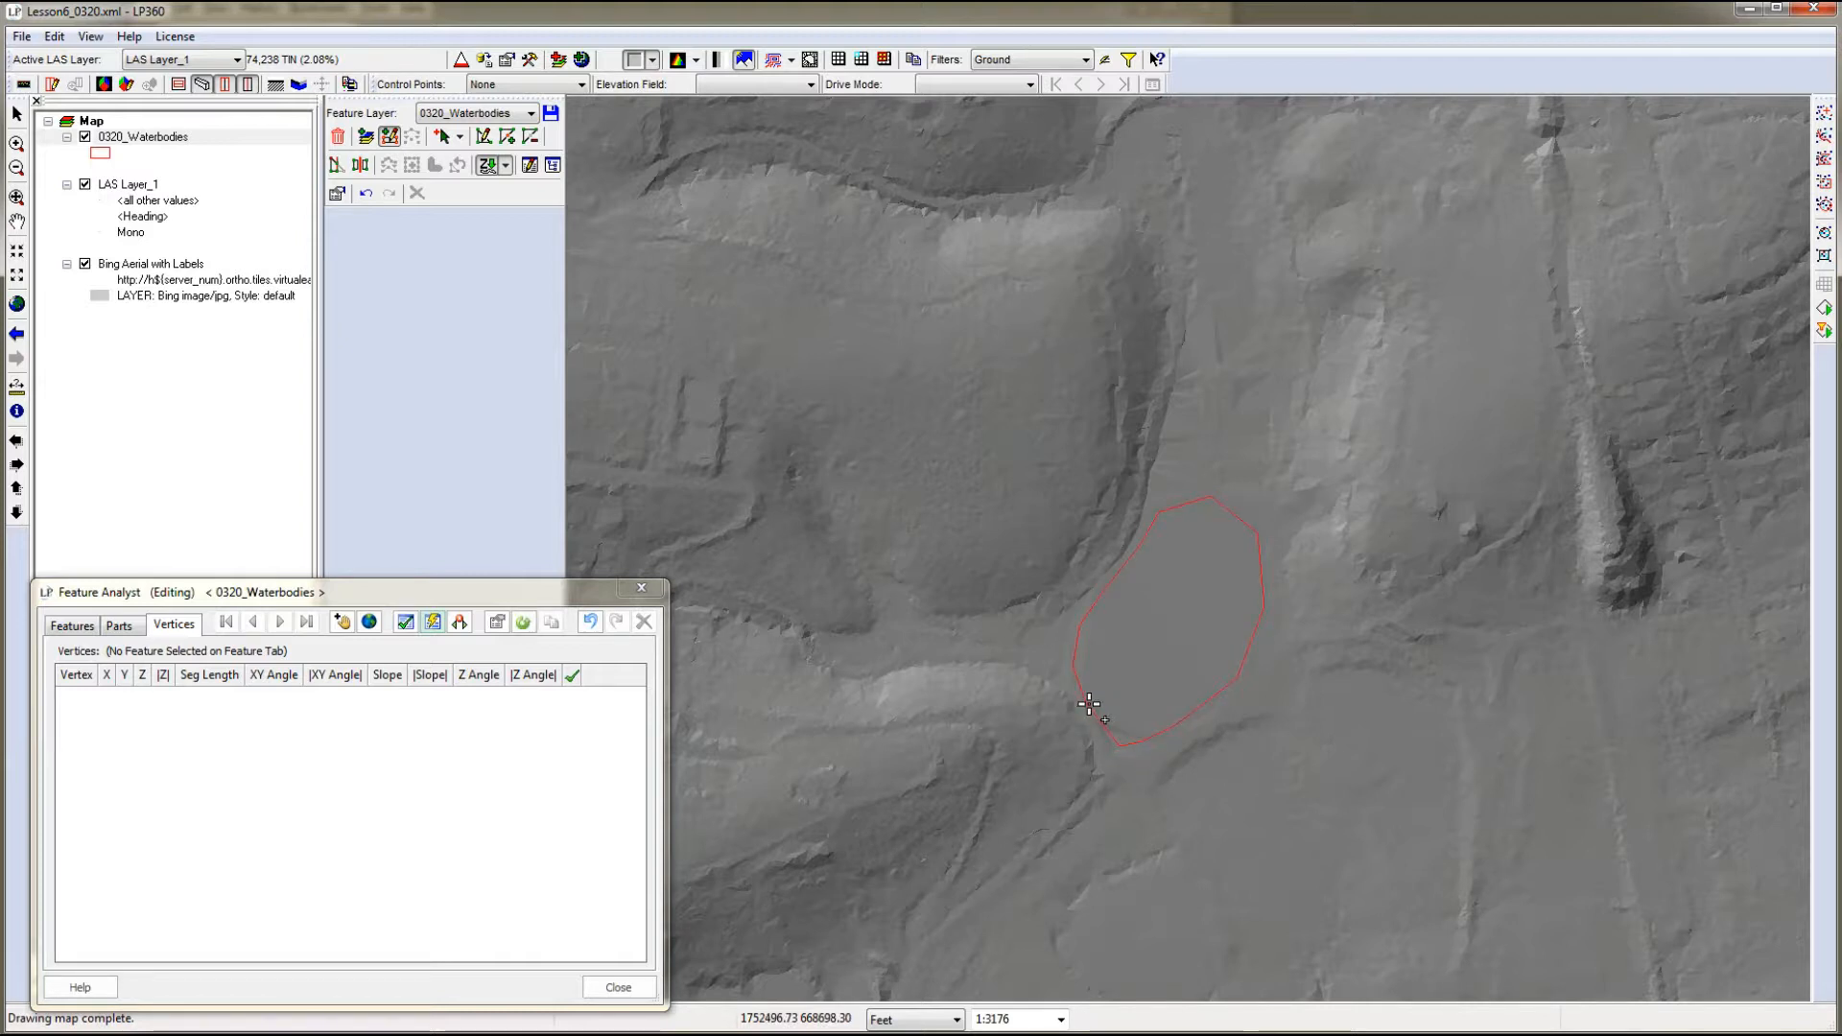
- Set the new pond feature's WaterType attribute to Pond/Lake and close Feature Analyst
click(58, 629)
click(109, 694)
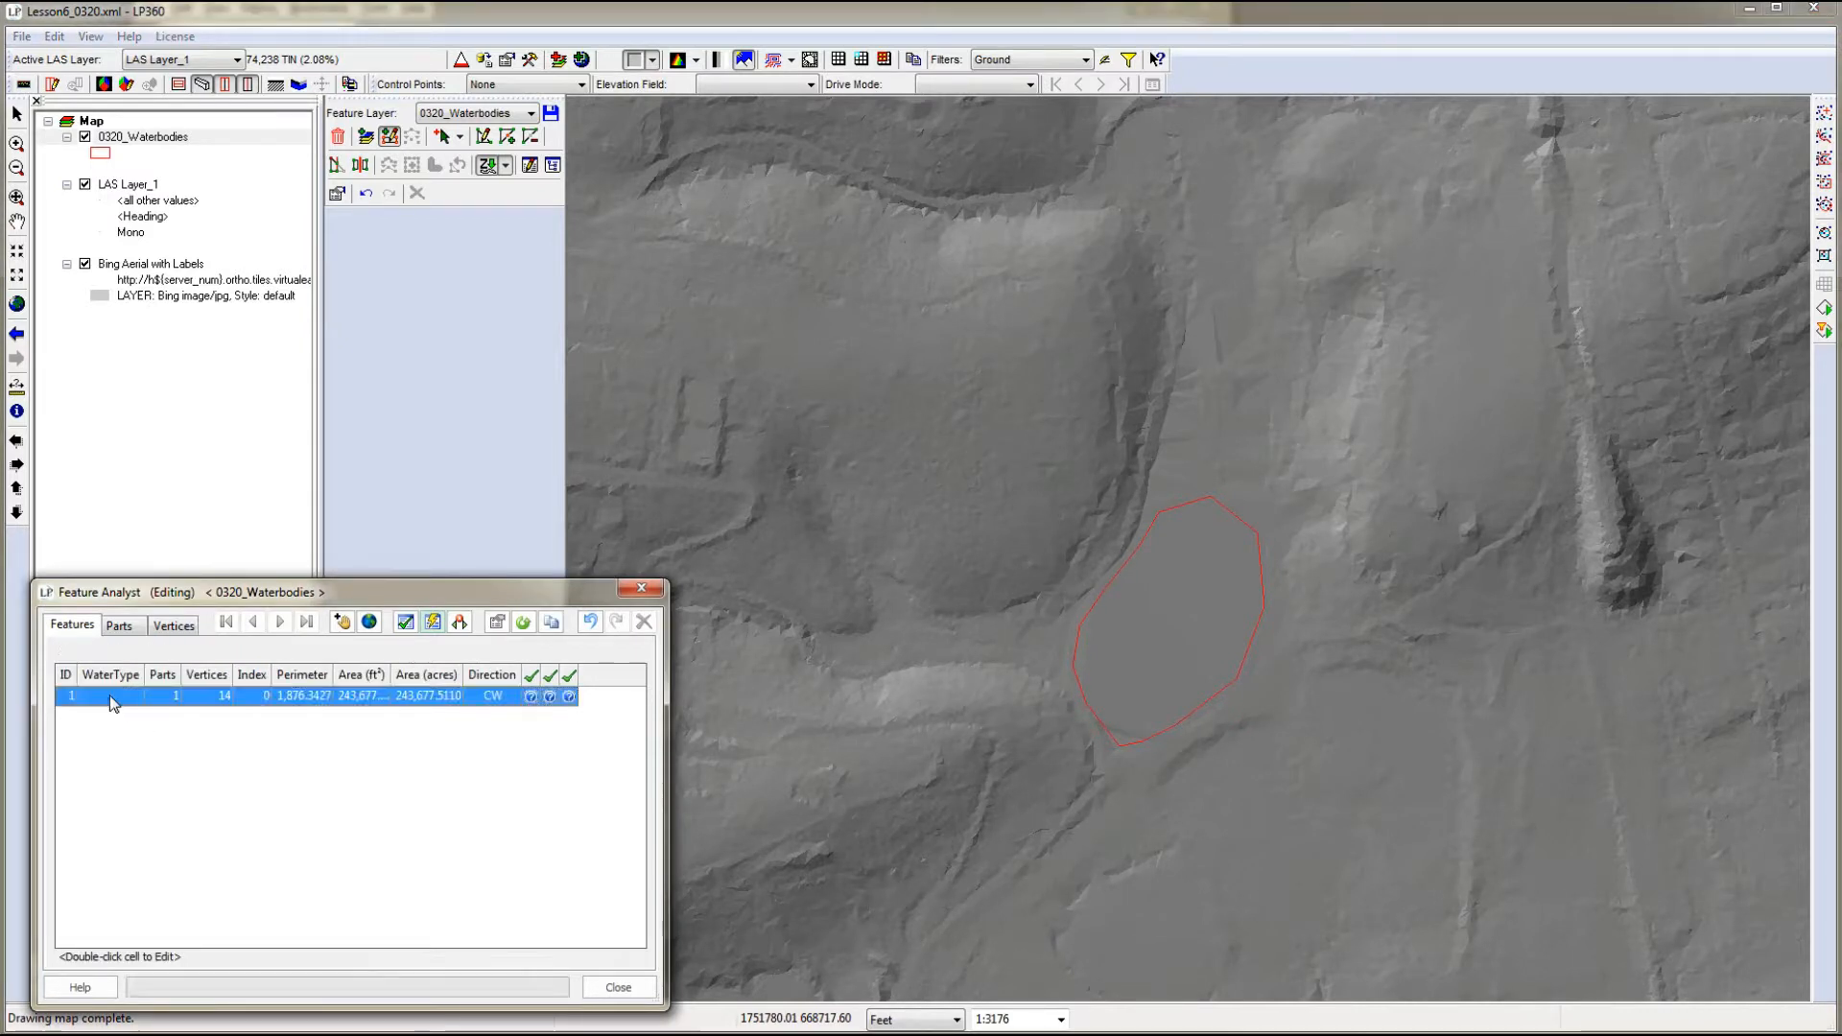
text(W)
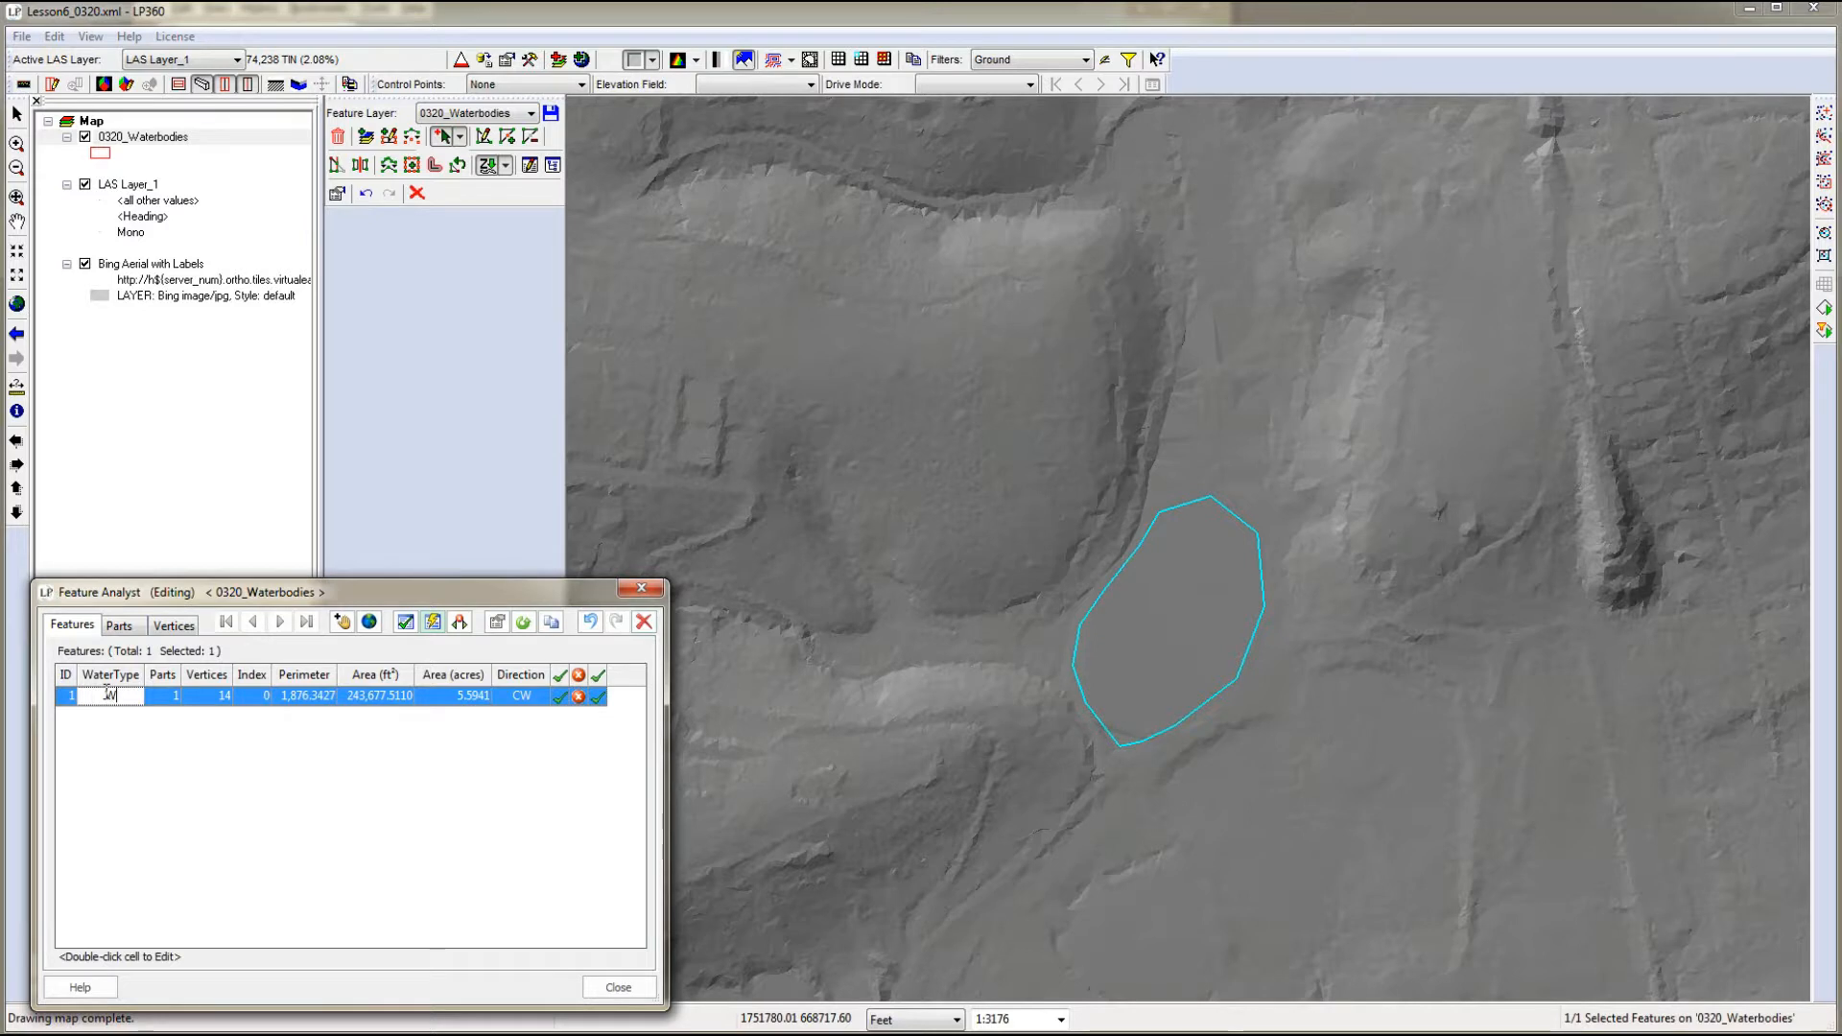
key(BackSpace)
text(Po)
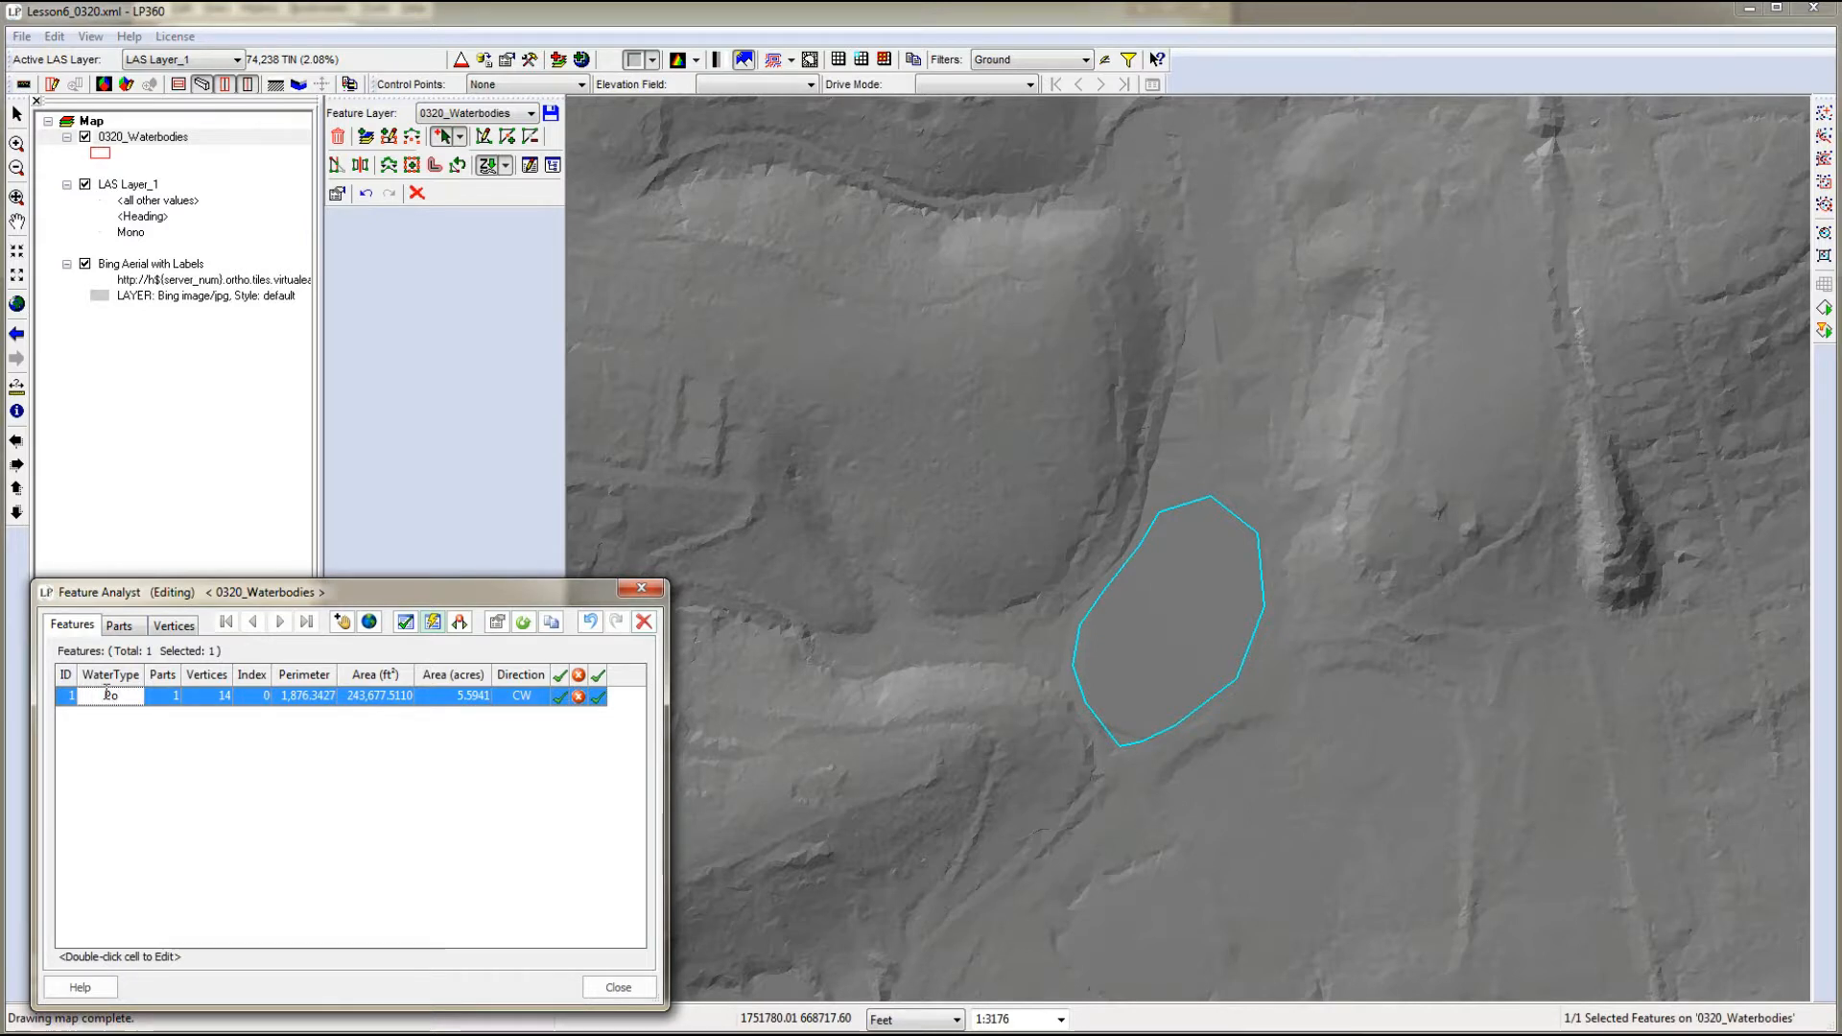
text(n)
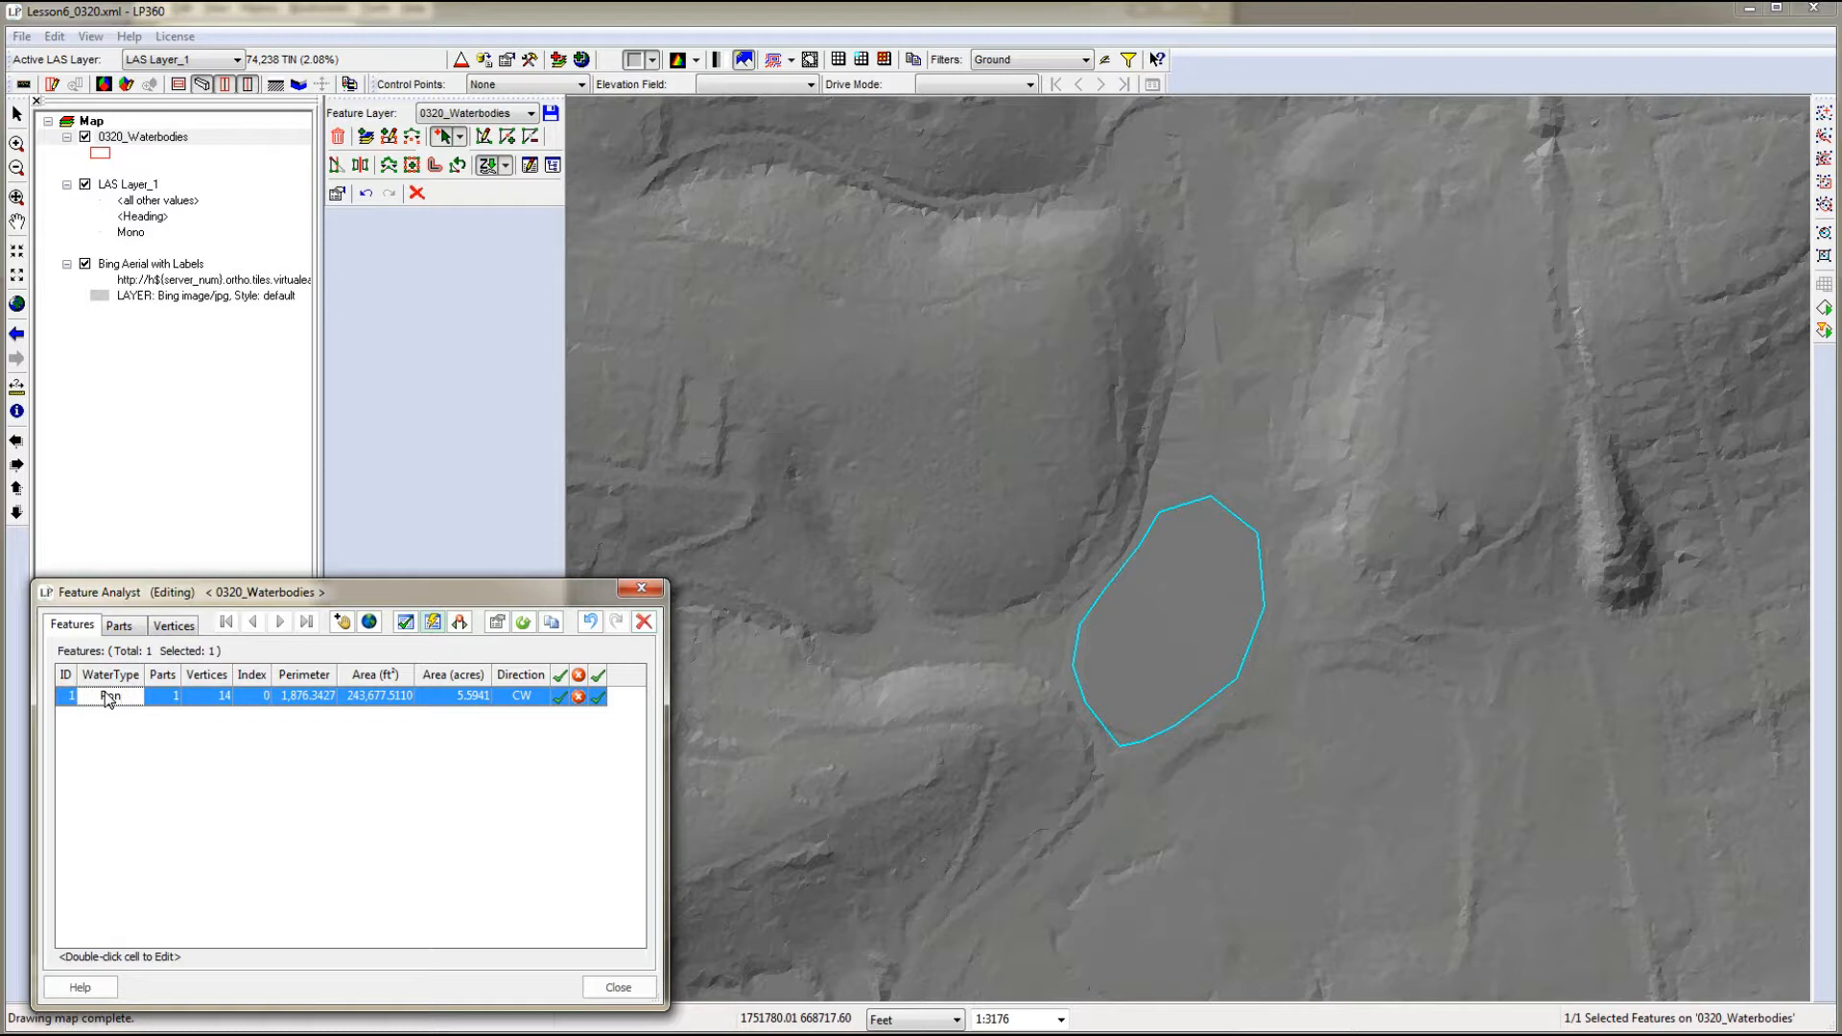
text(d/Lake)
click(618, 988)
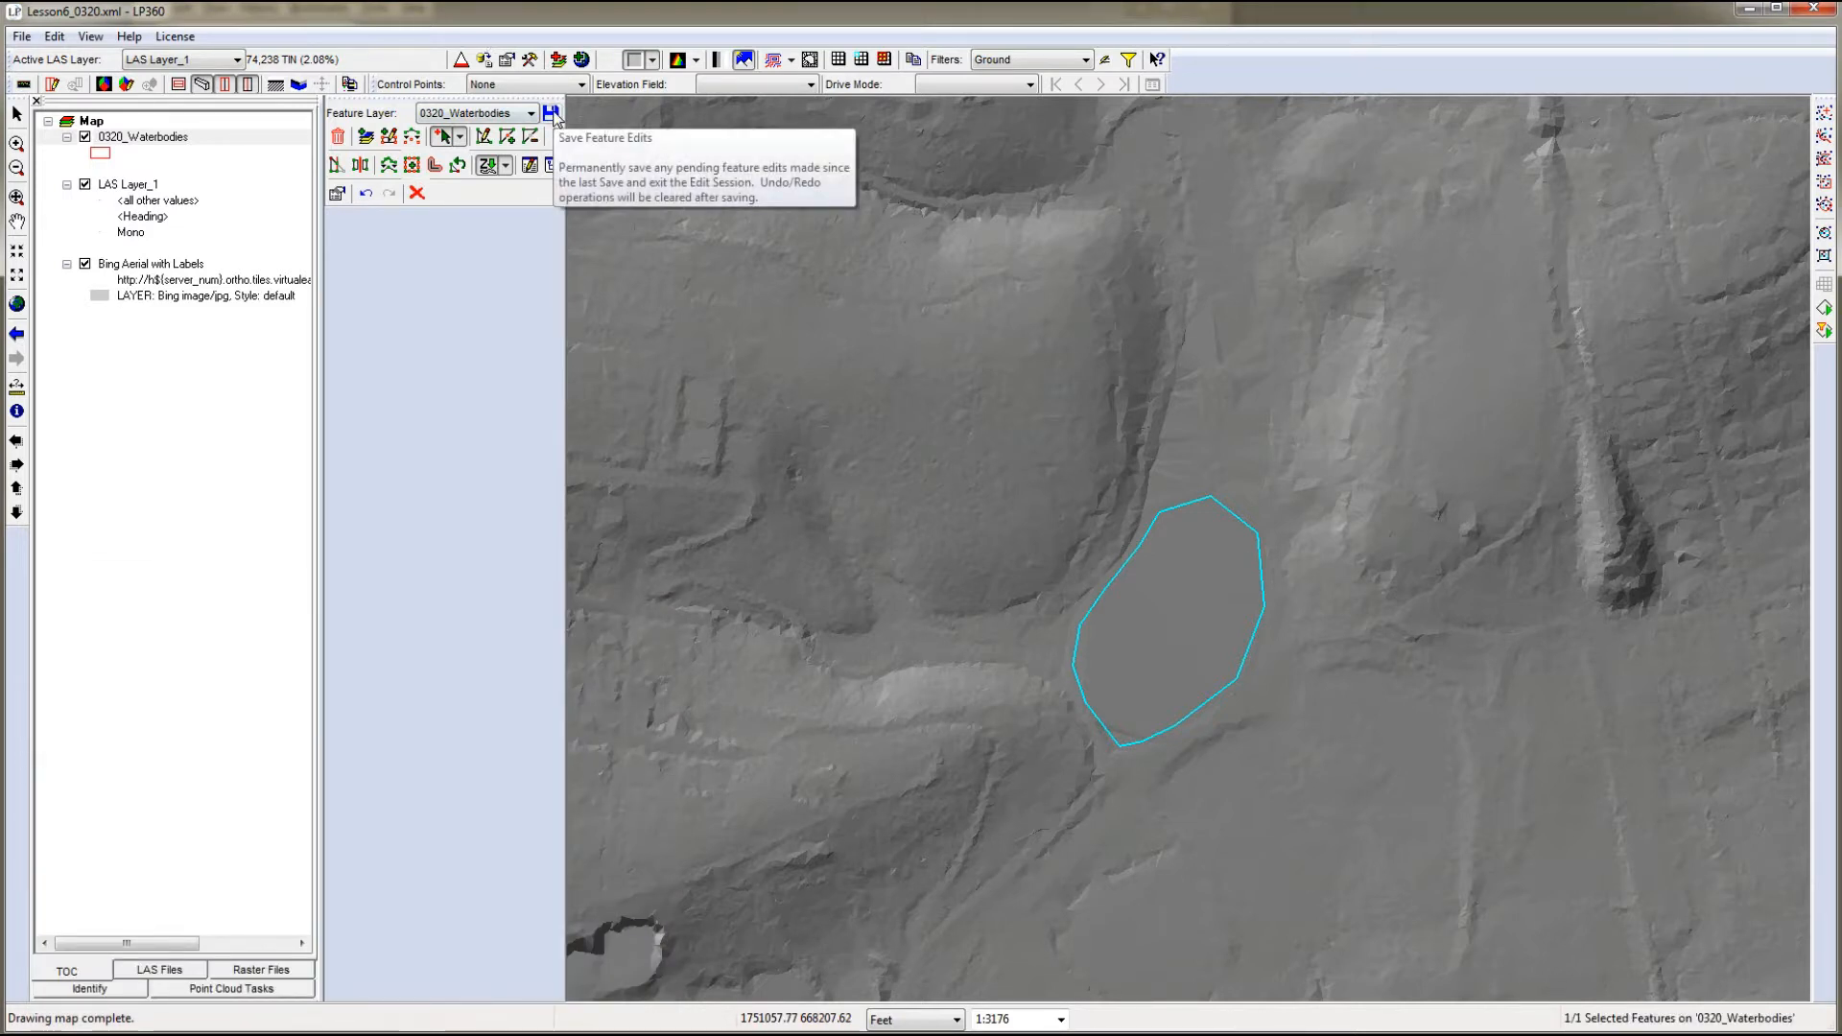
- Save the feature edits to 0320_Waterbodies and display LAS Layer_1 by elevation
click(552, 113)
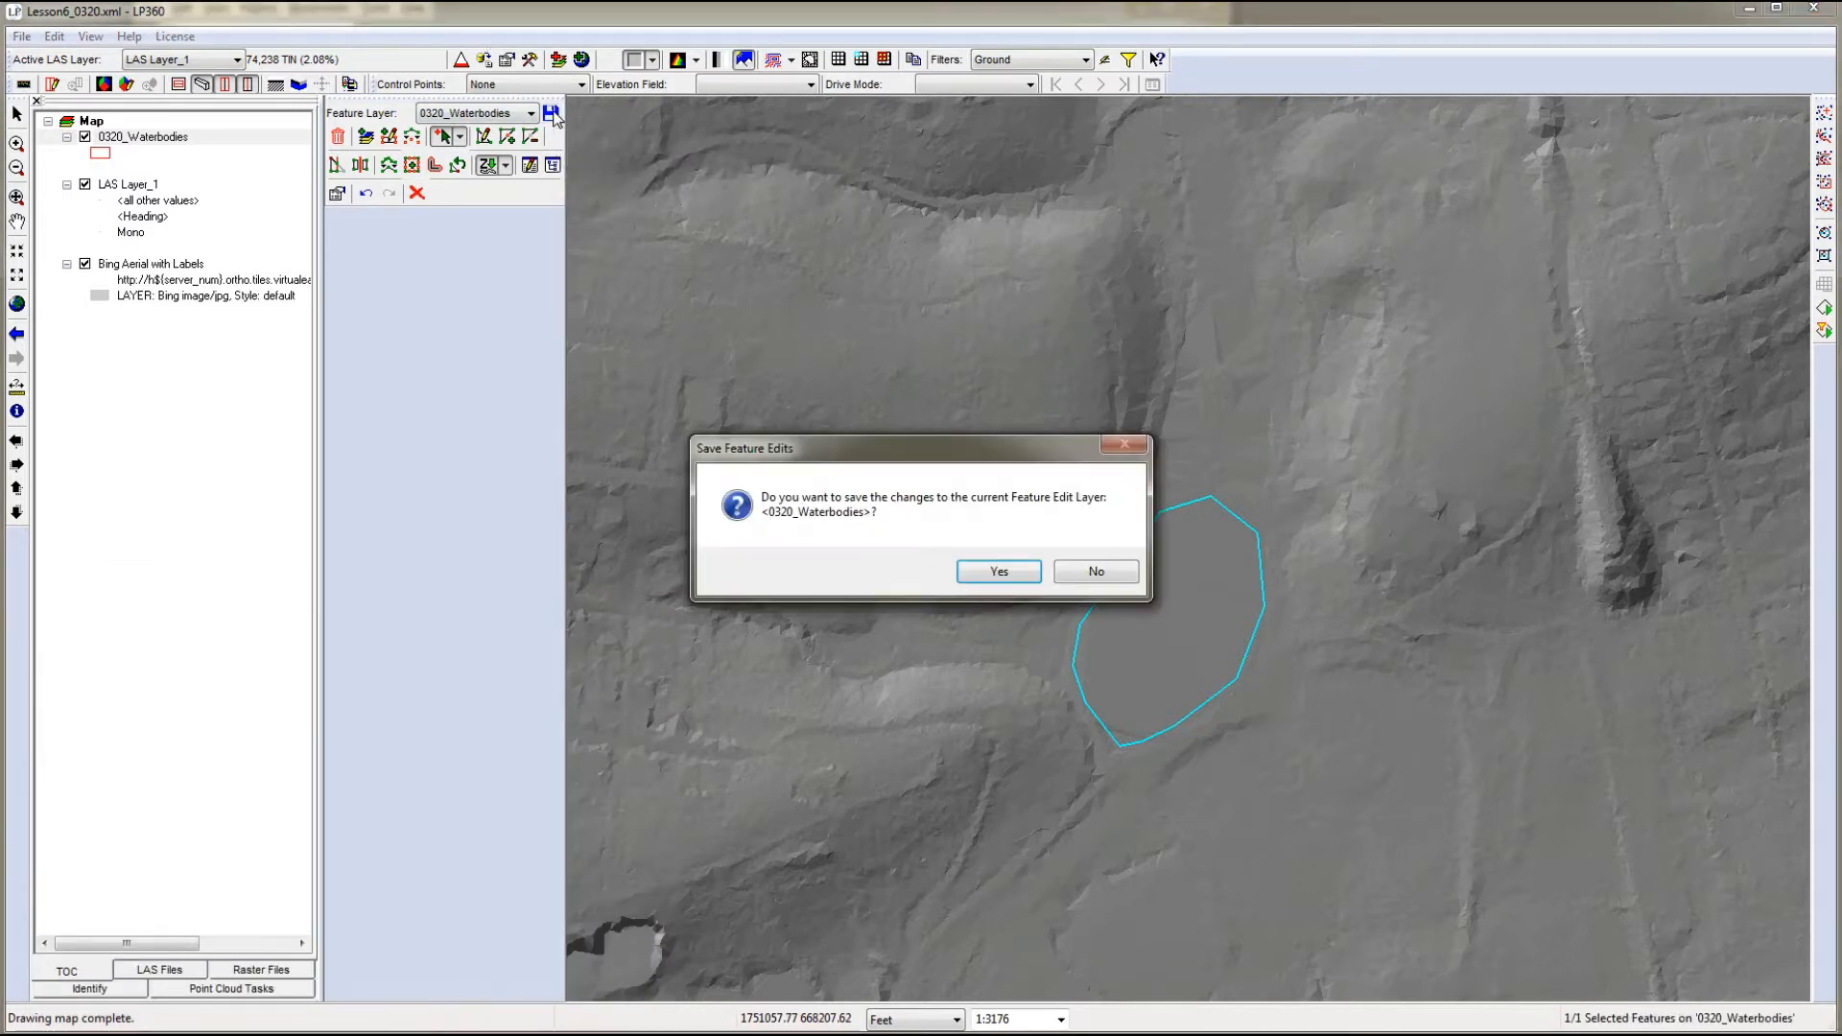
click(998, 571)
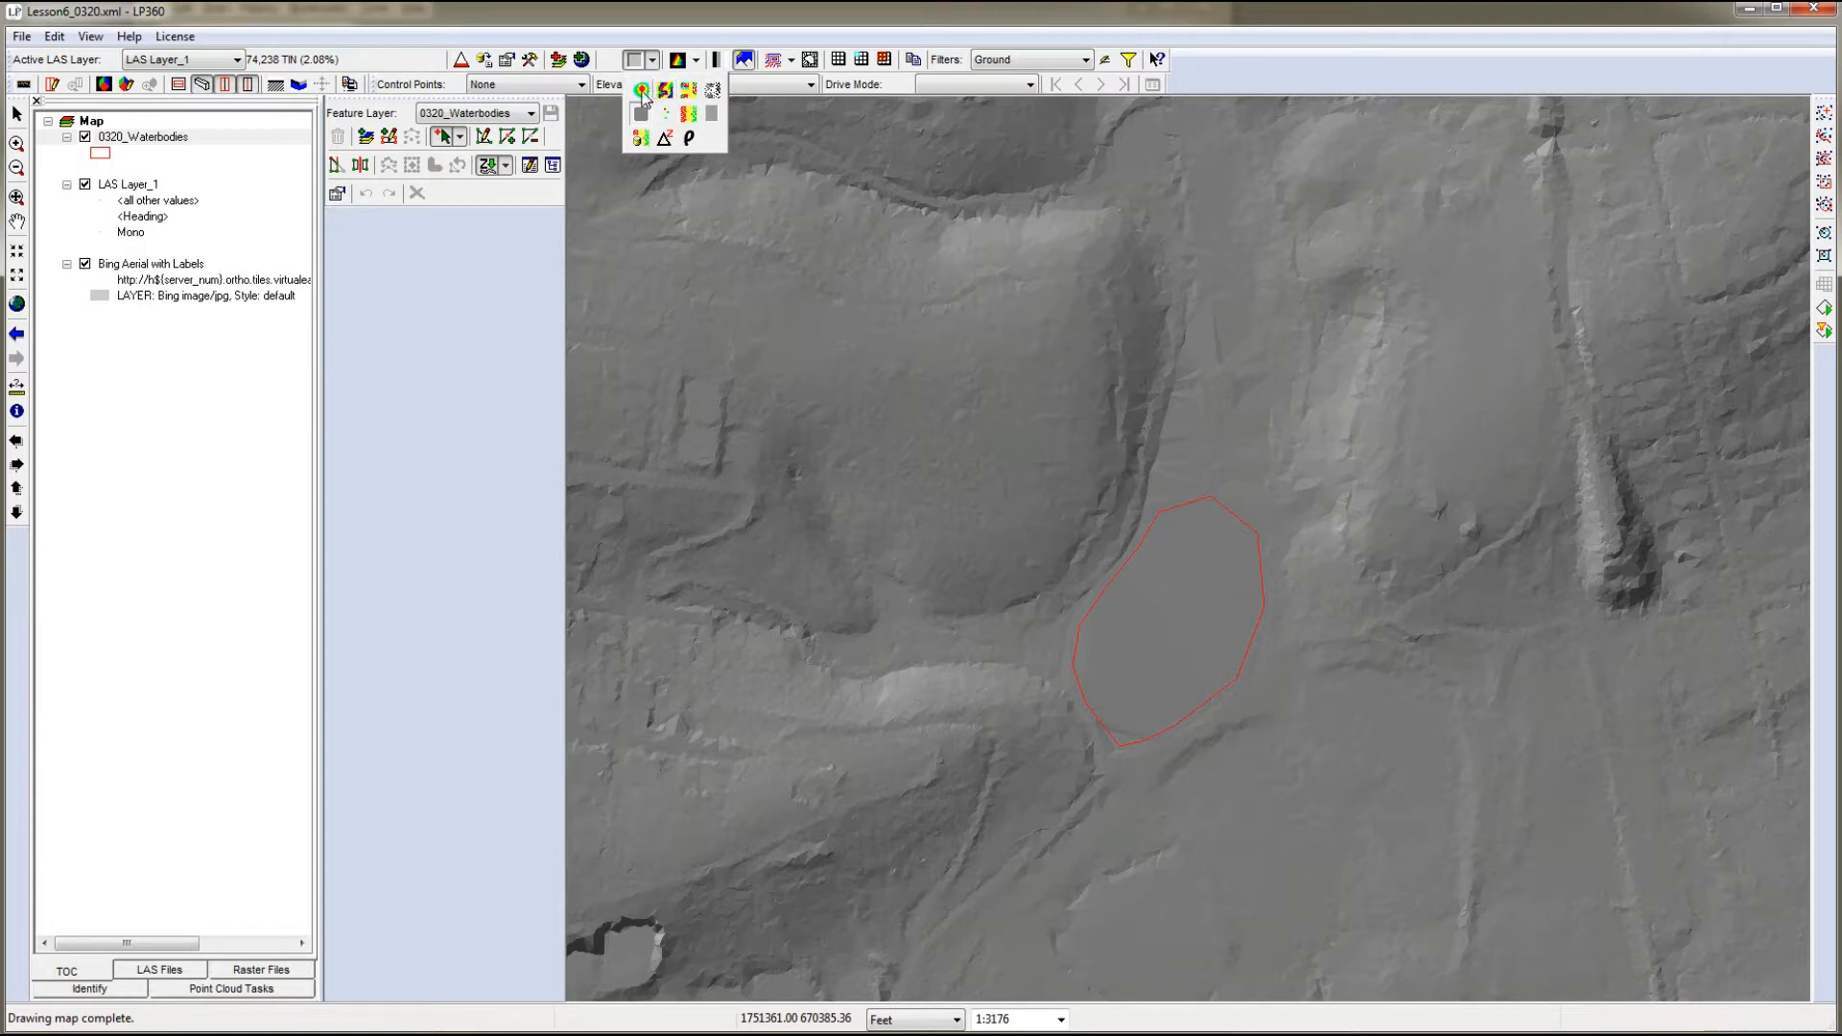
click(641, 90)
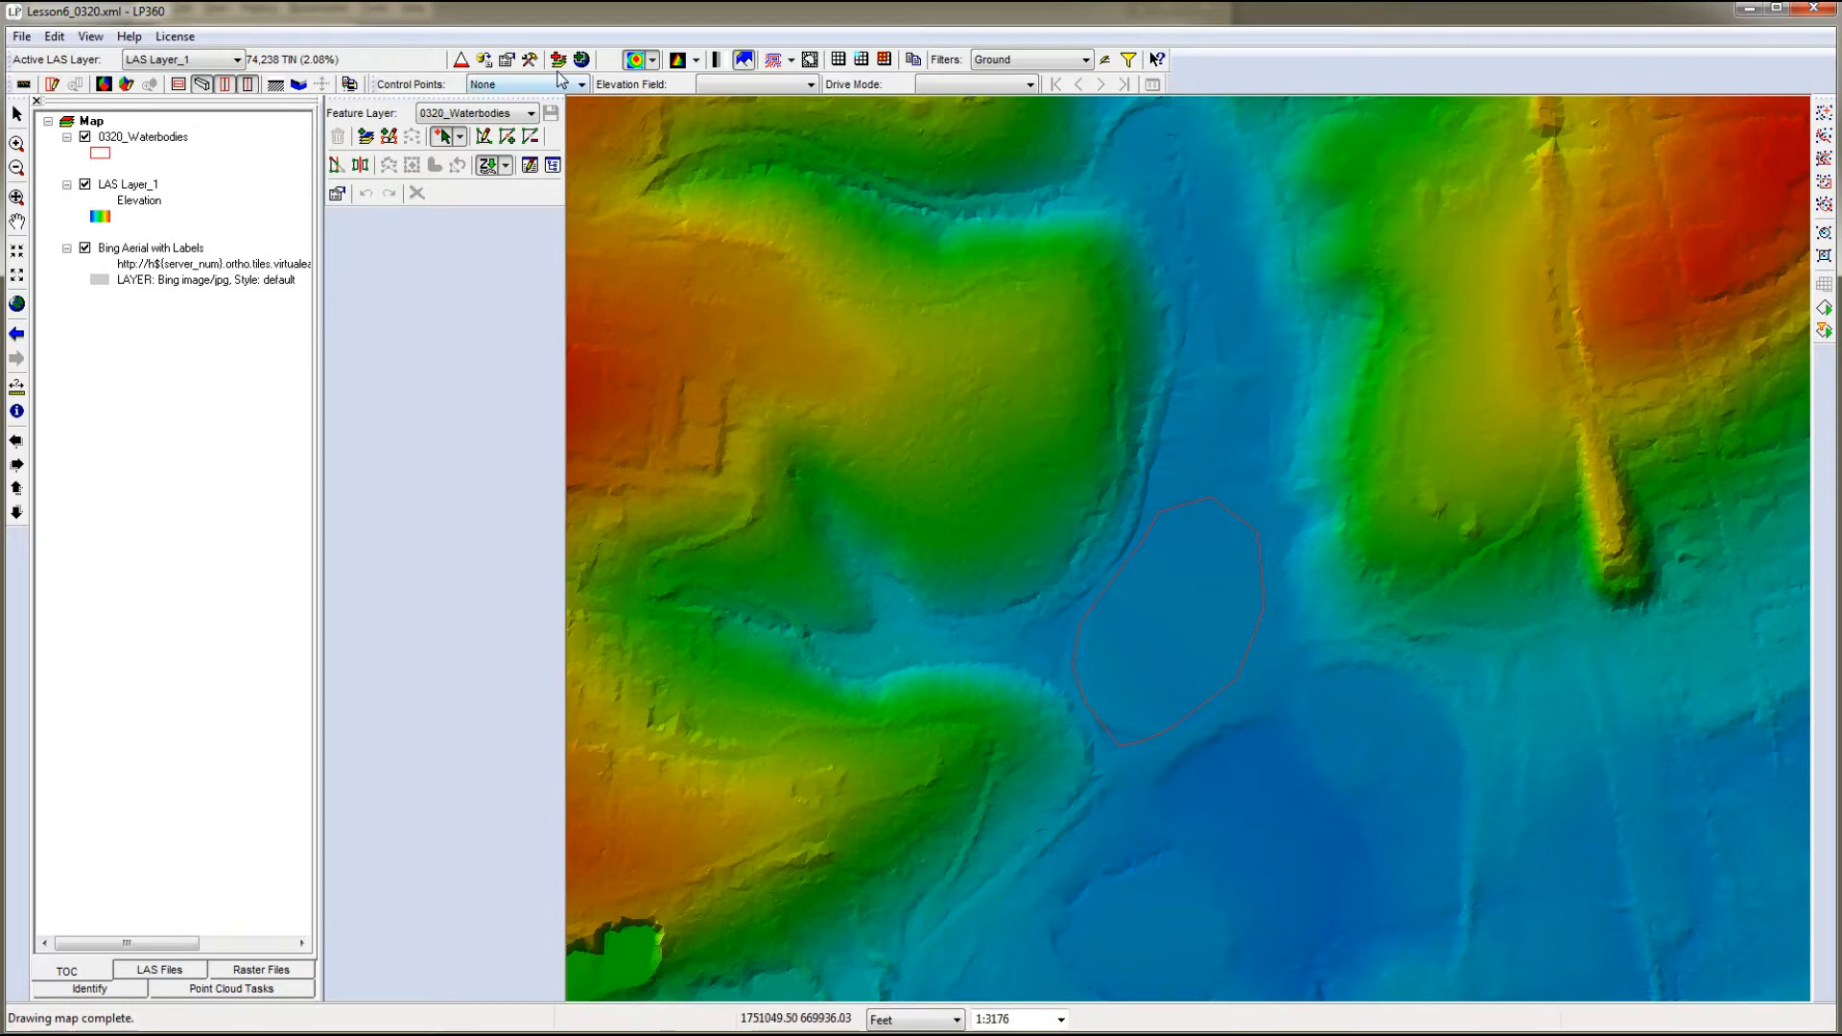
- Enable breakline enforcement for LAS Layer_1 with 0320_Waterbodies as the source and WaterType as its type field
click(506, 60)
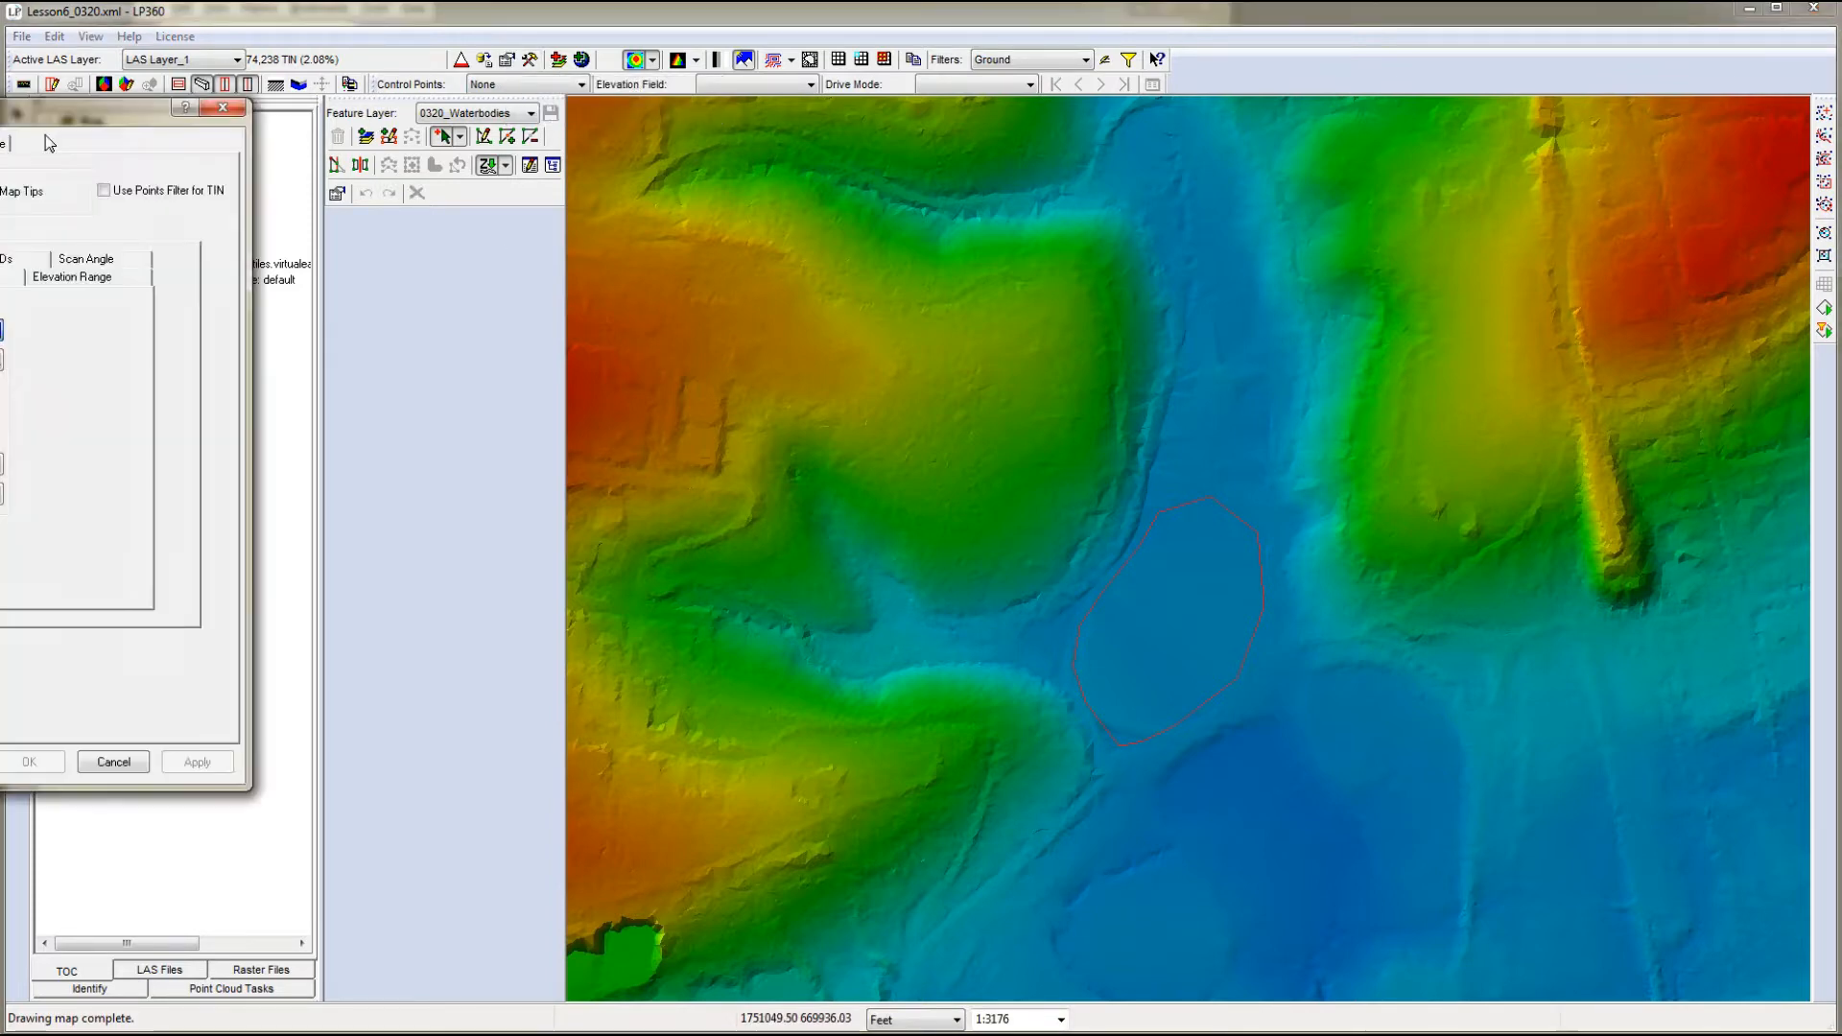
drag(50, 109, 426, 206)
click(312, 323)
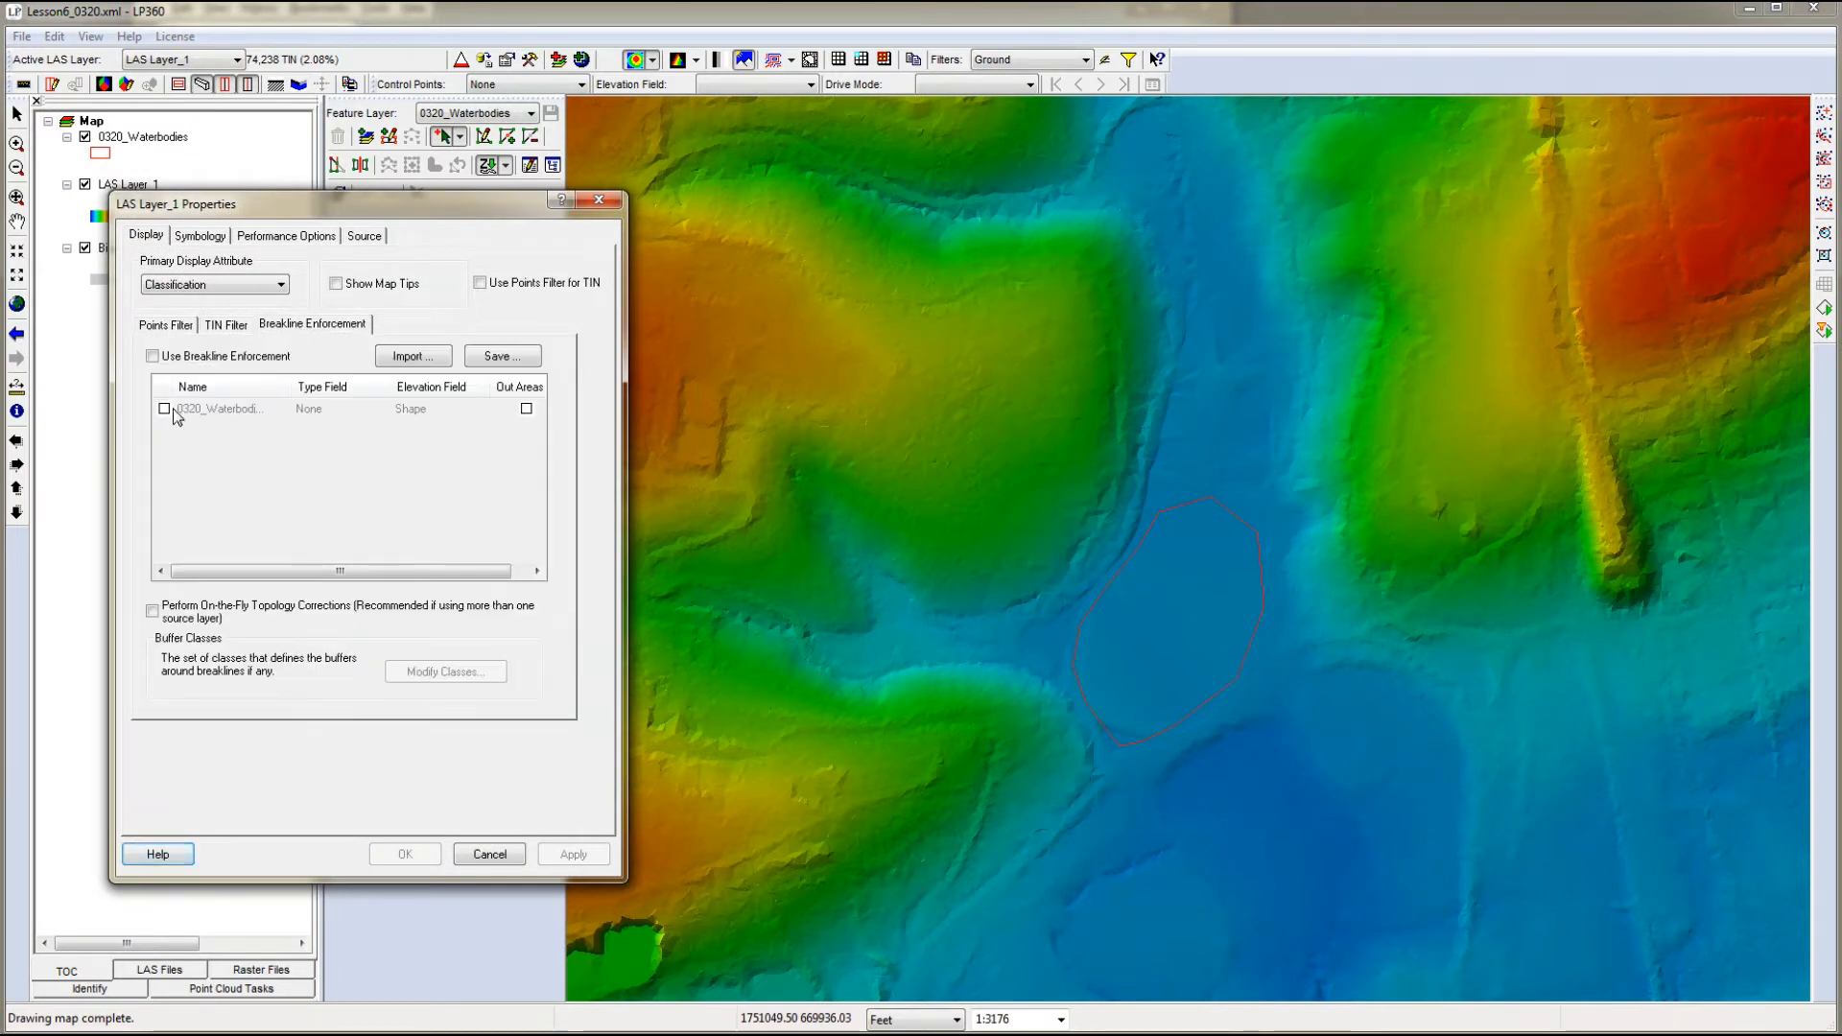
click(152, 356)
click(164, 408)
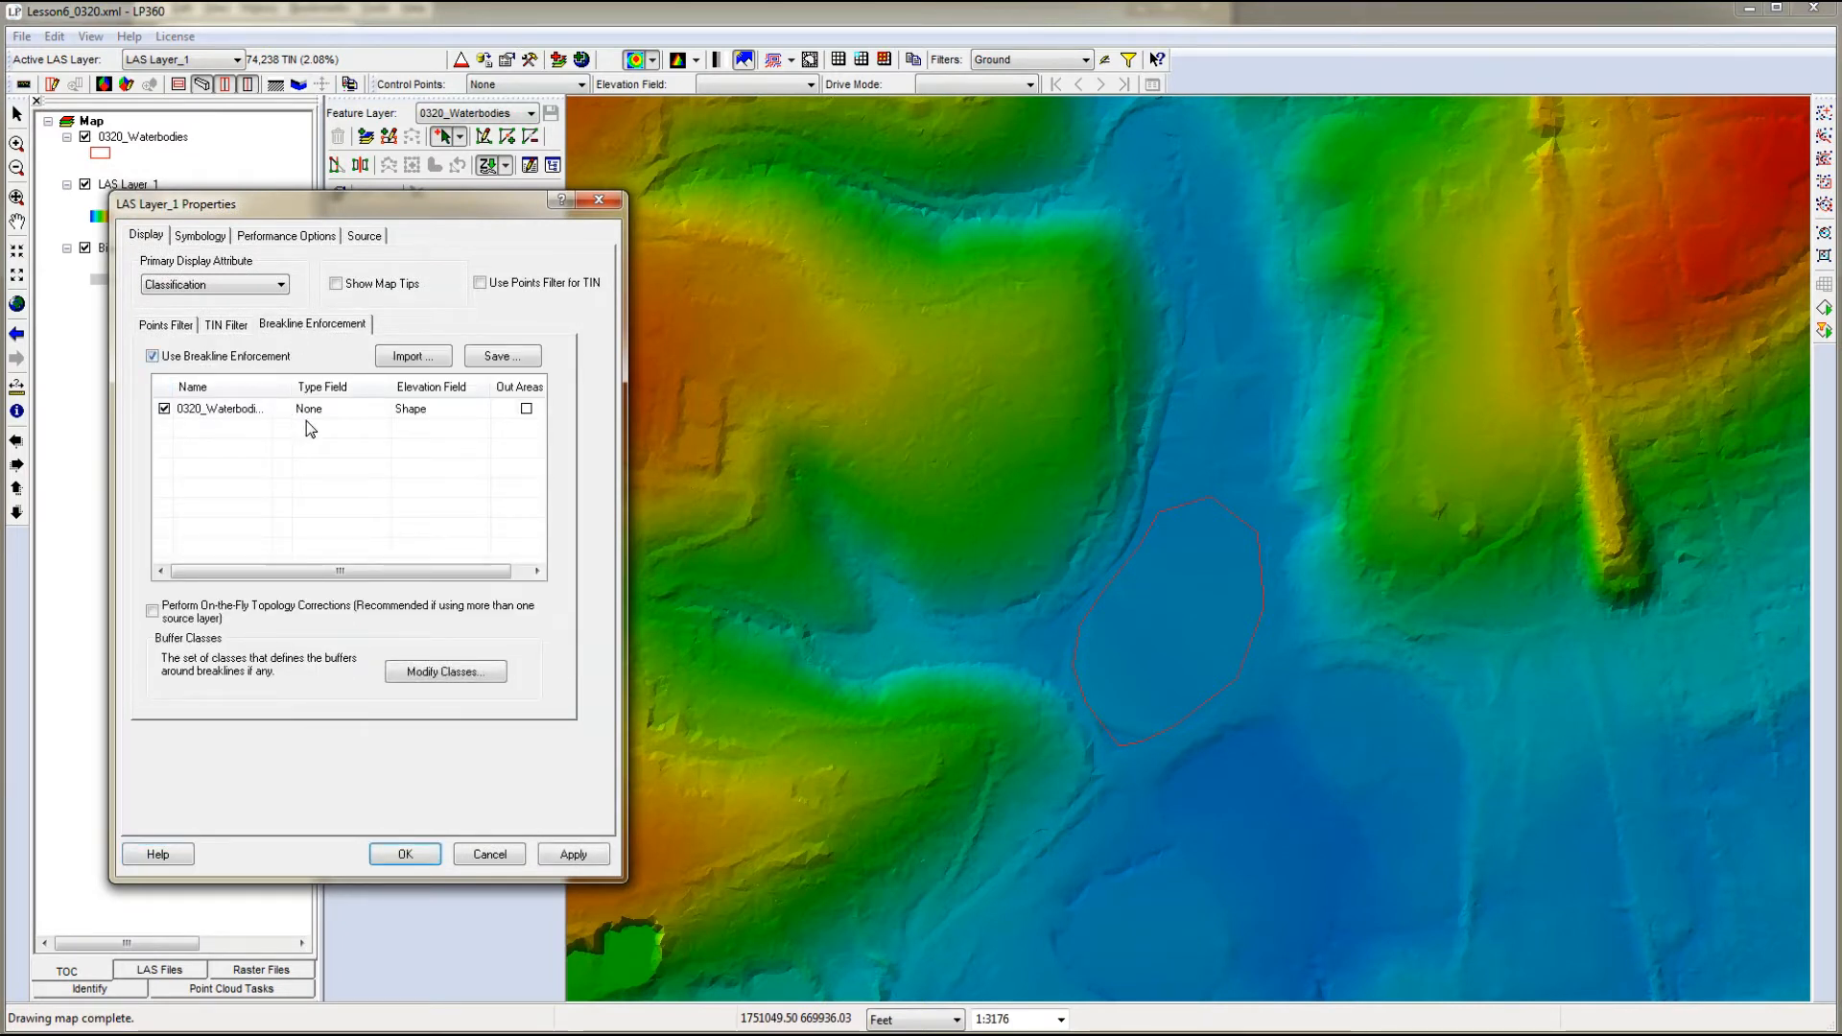
click(323, 409)
click(324, 409)
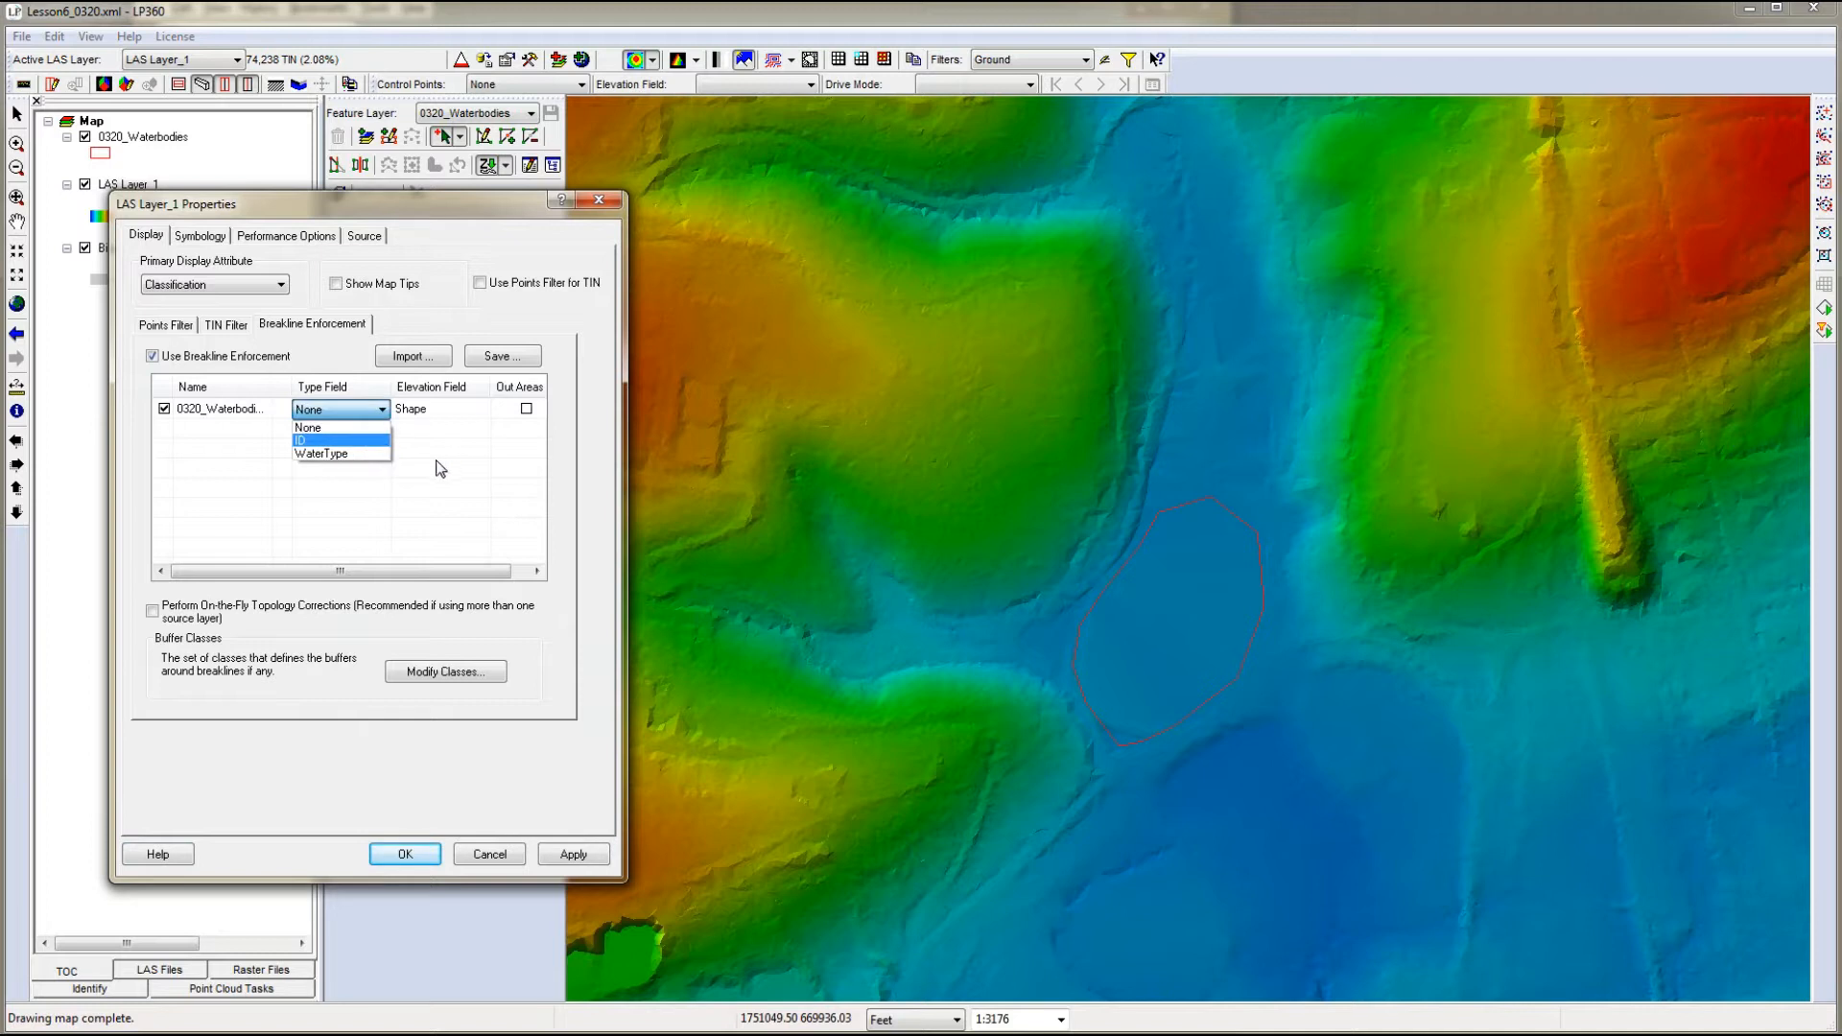
click(341, 455)
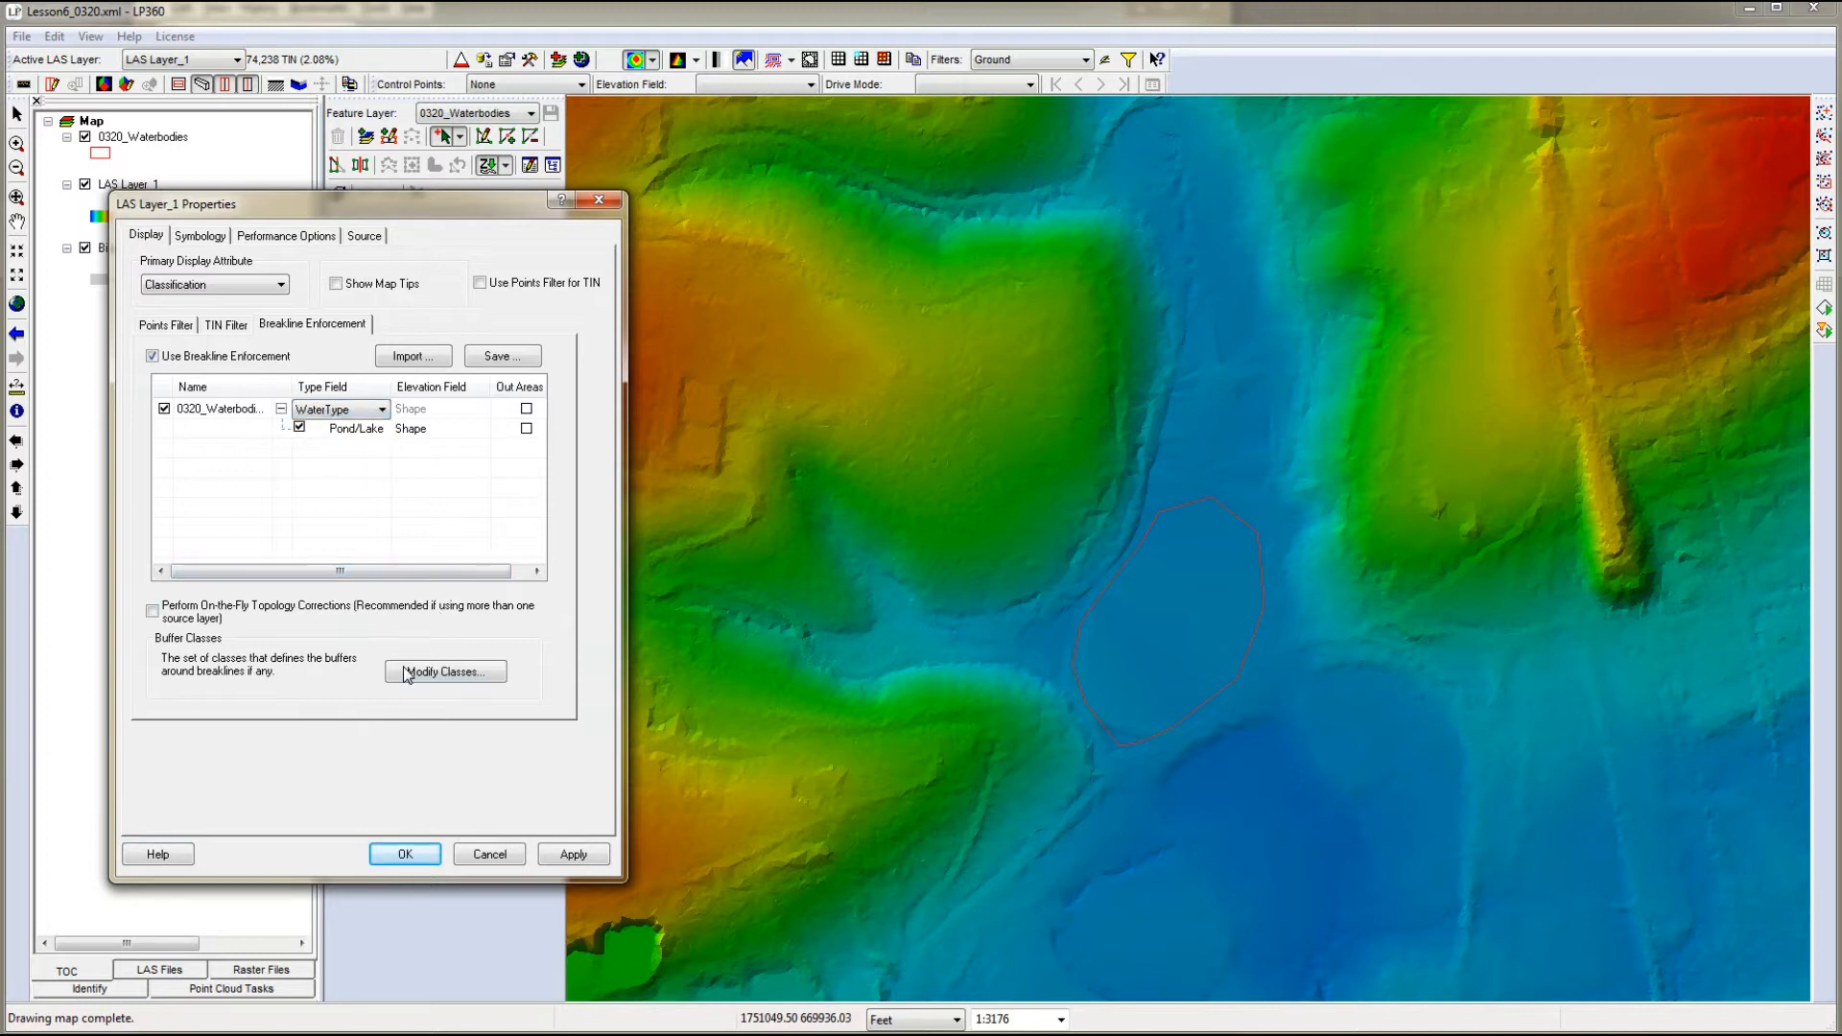
- Turn on on-the-fly topology corrections, set buffer classes 9 Water and 10 Ignored Ground, and apply the breakline enforcement settings
click(151, 611)
click(441, 674)
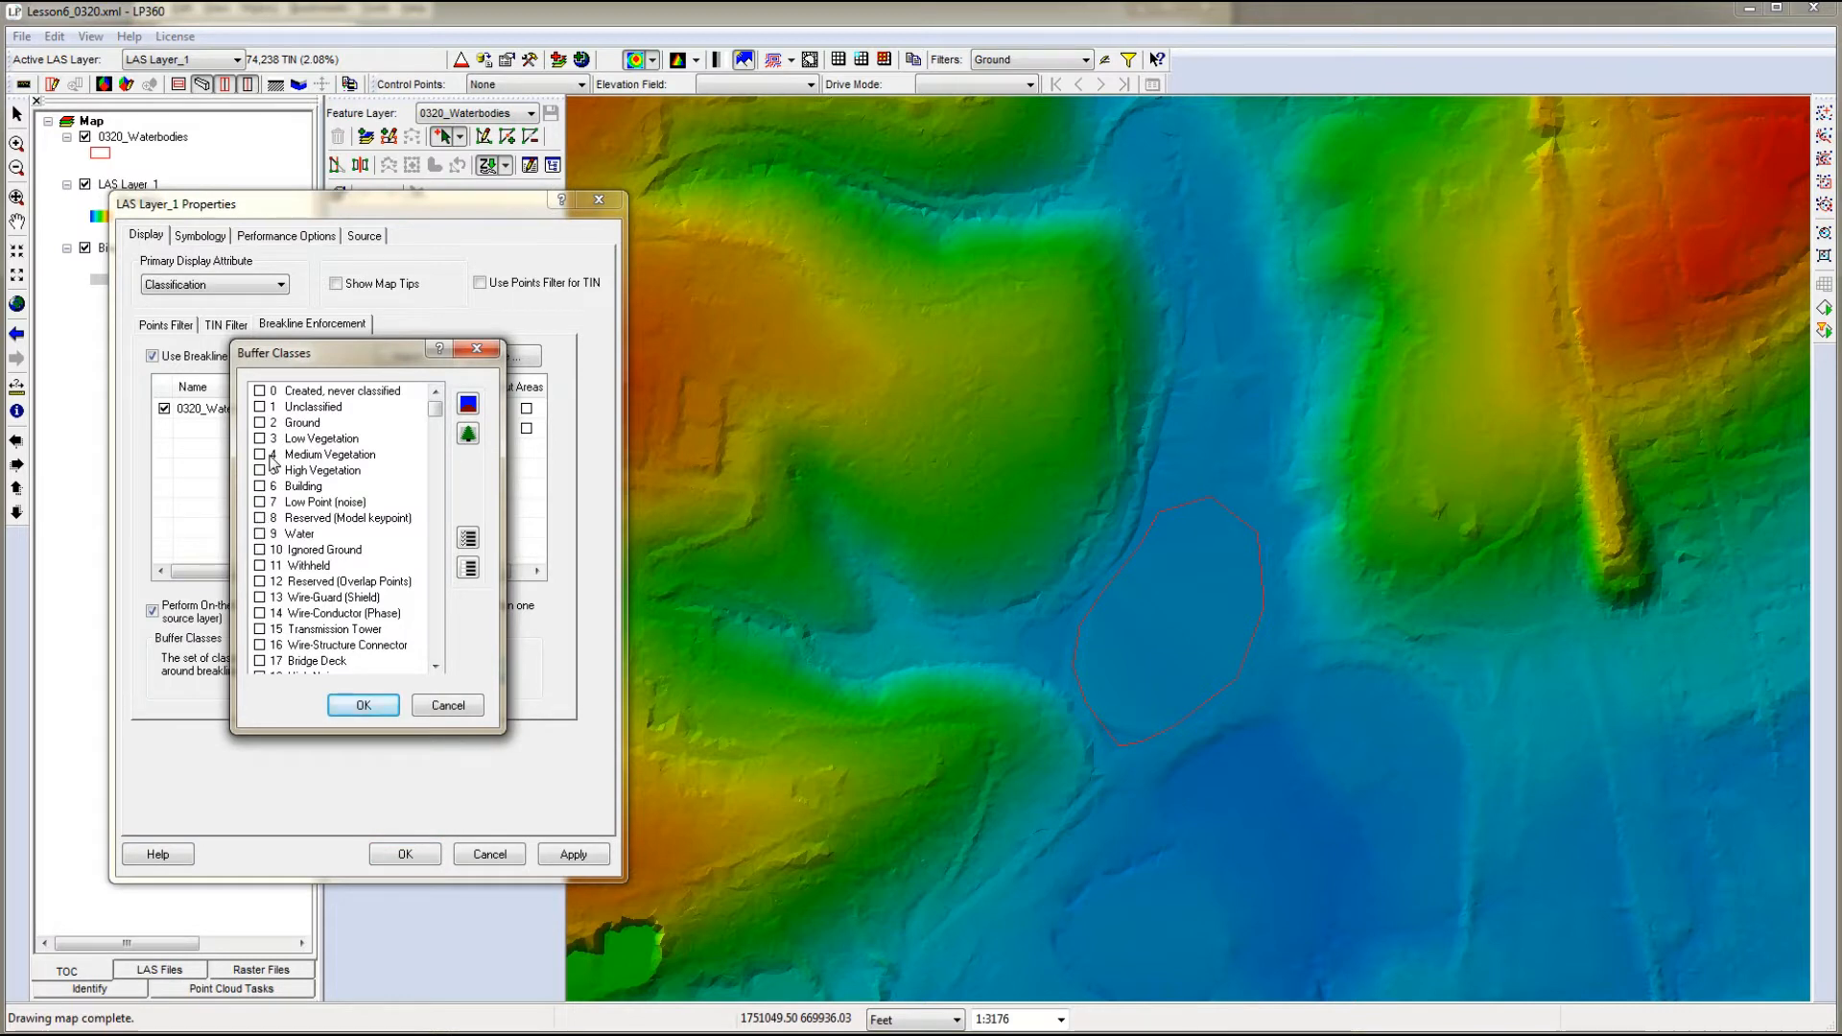
click(259, 549)
click(259, 534)
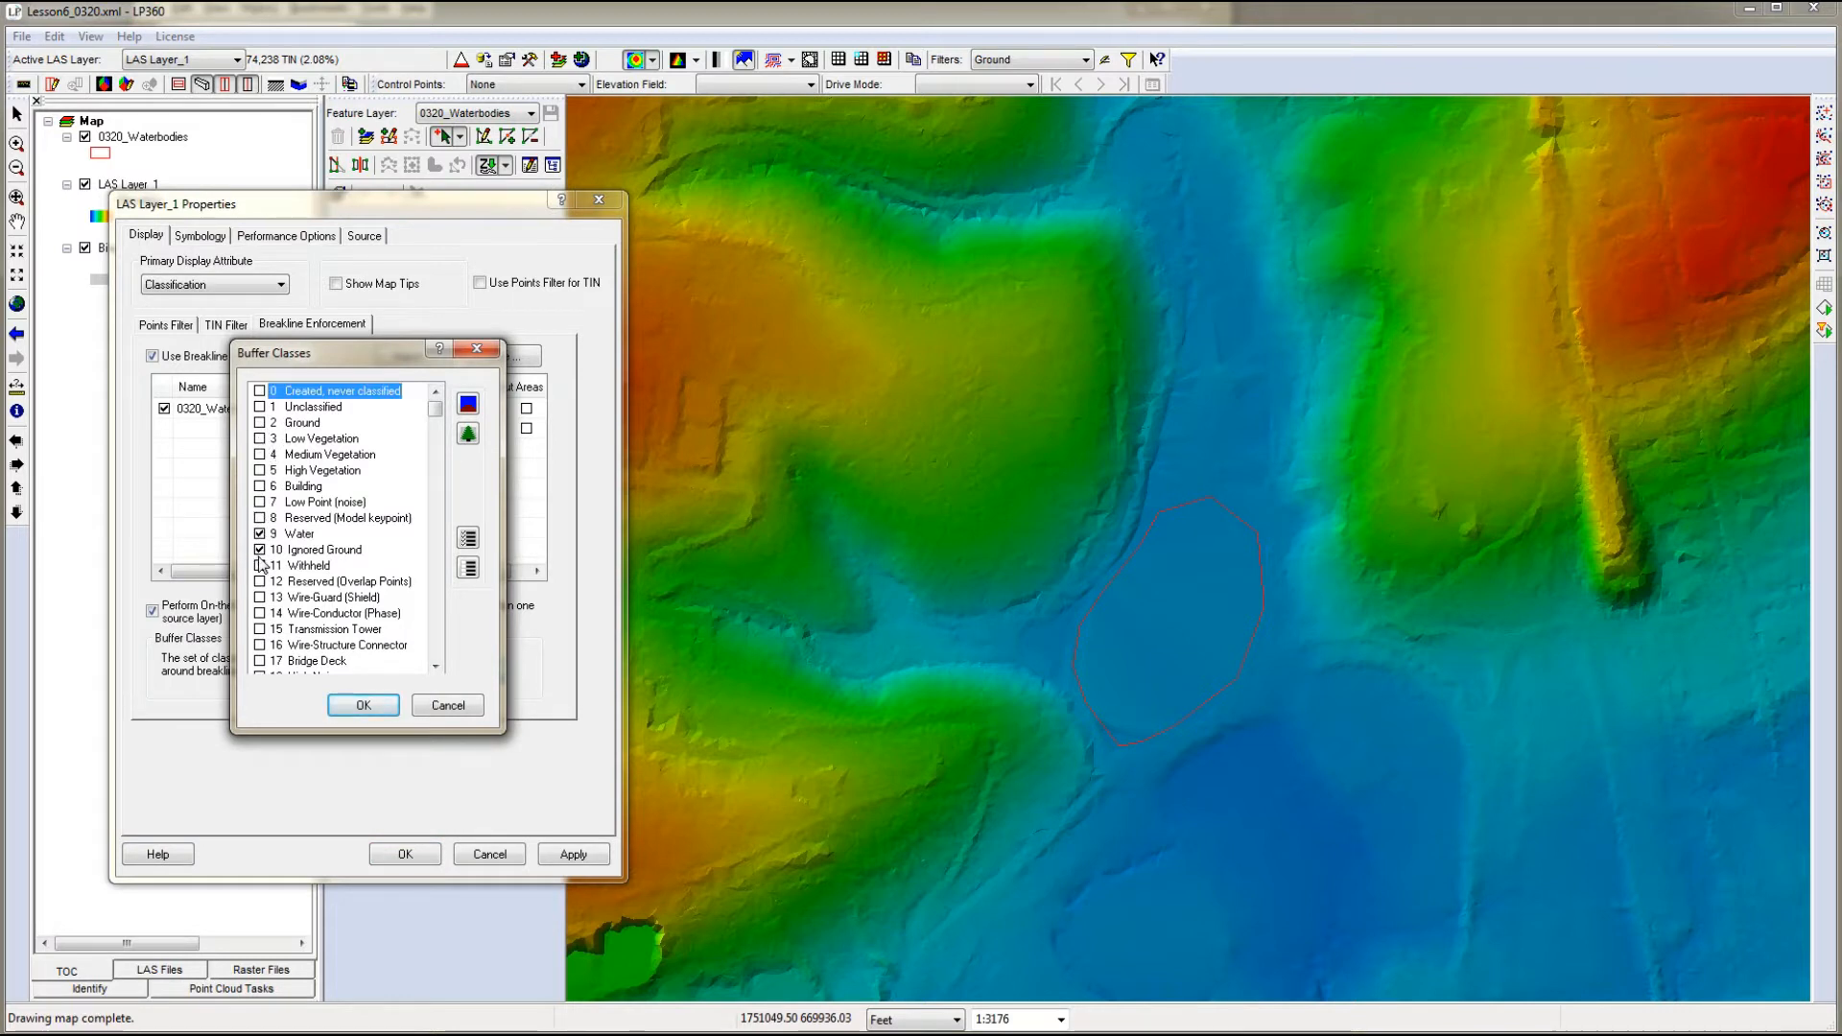
click(364, 705)
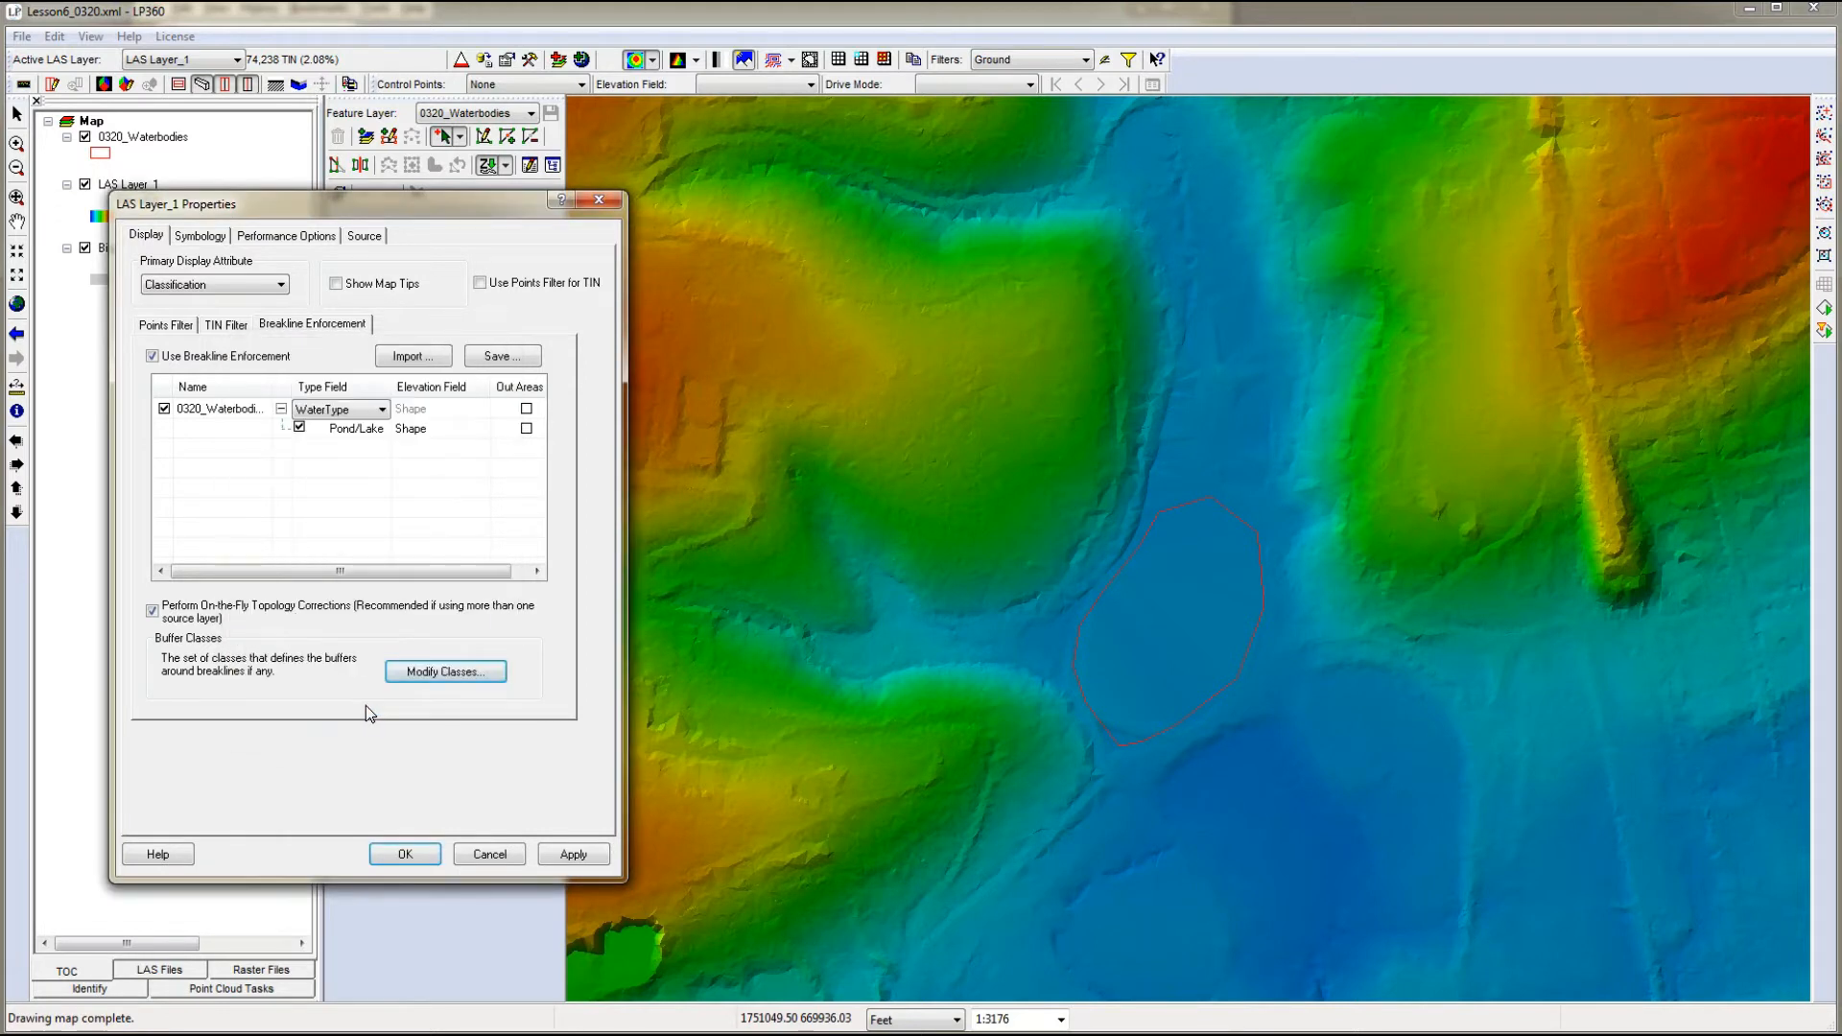
click(579, 856)
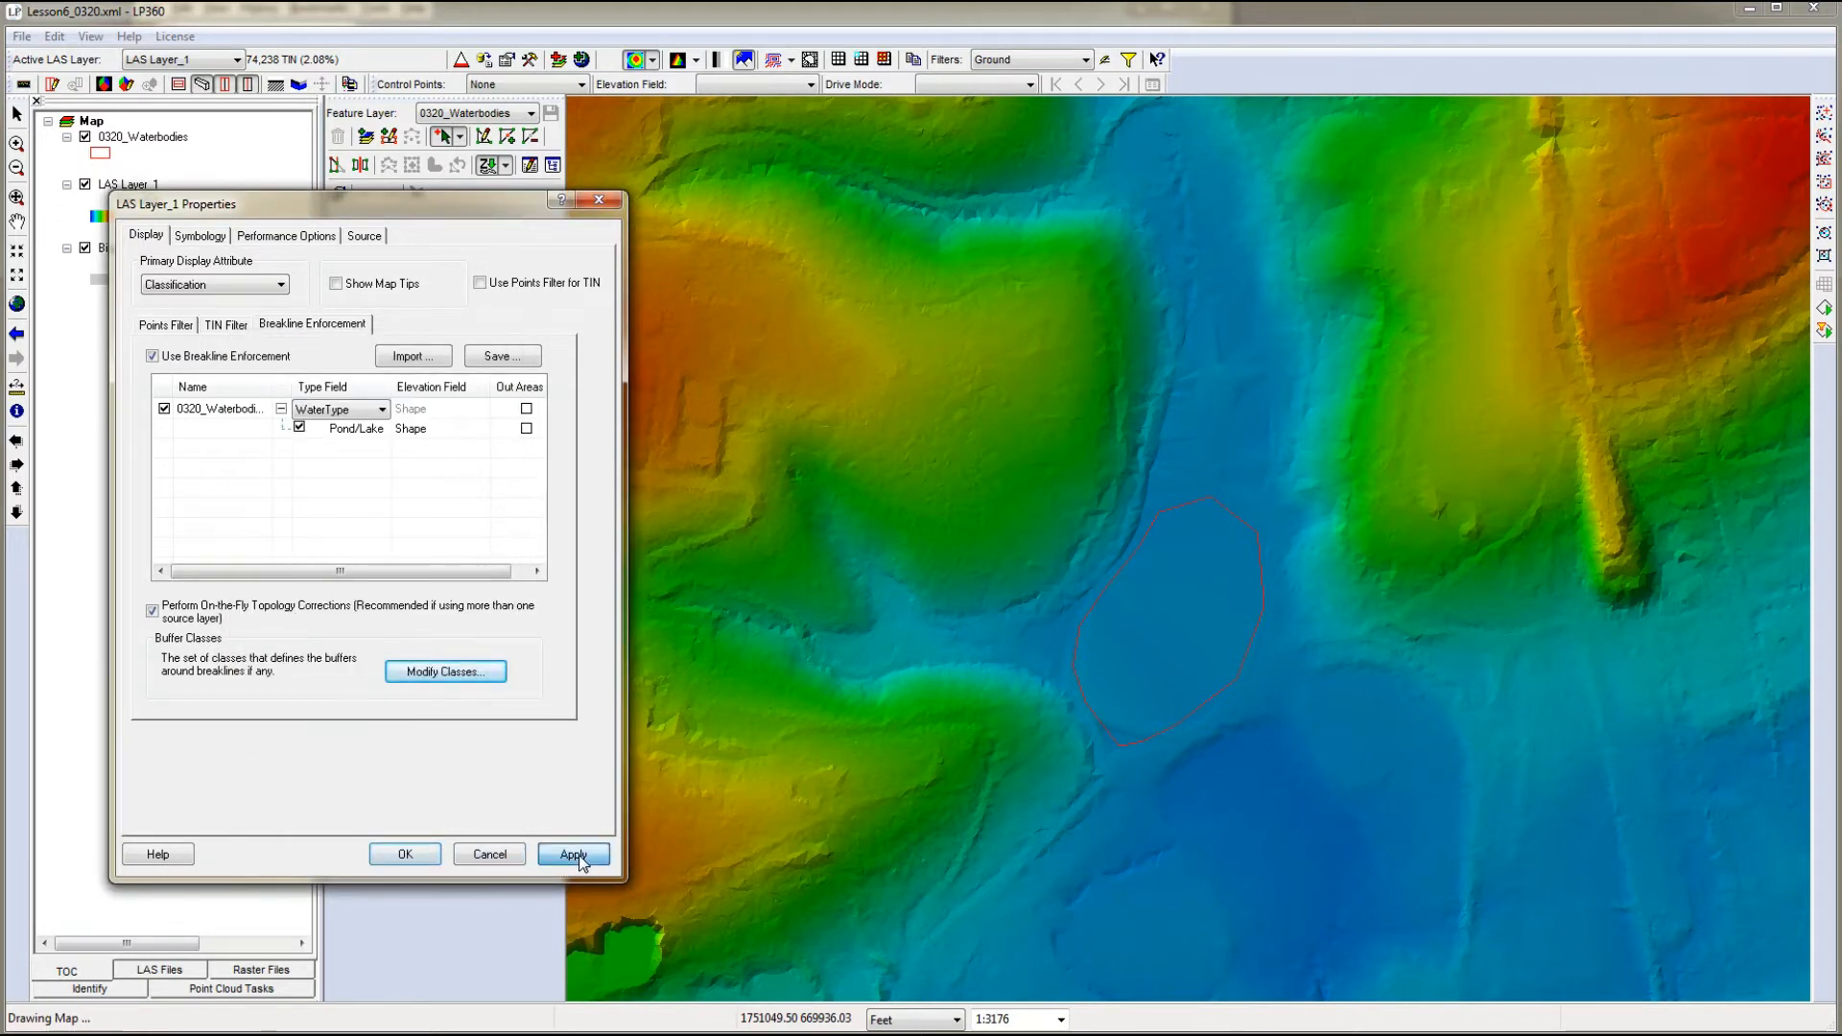